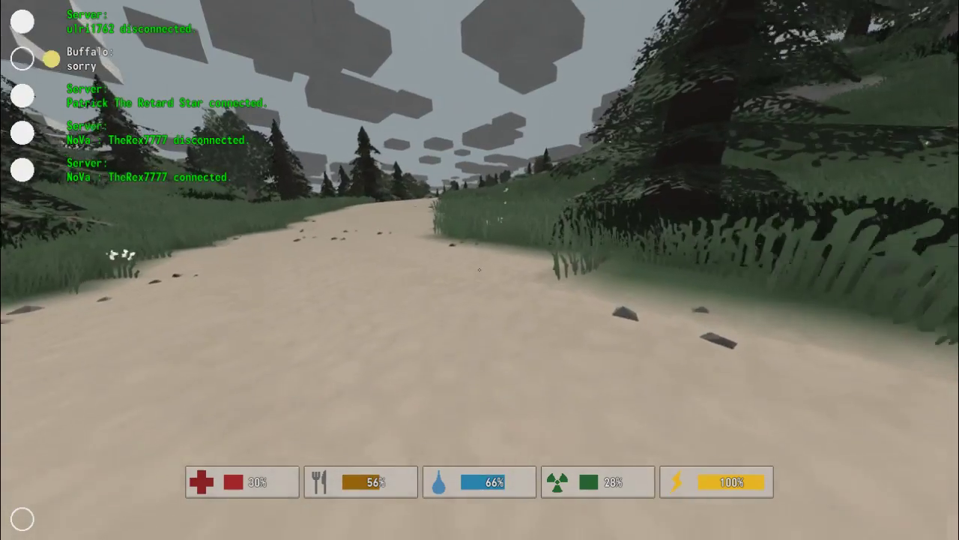
Walk the long dirt road, cross the grass and sand clearing, and stop in a bush under a pine
{"action": "key", "text": "w"}
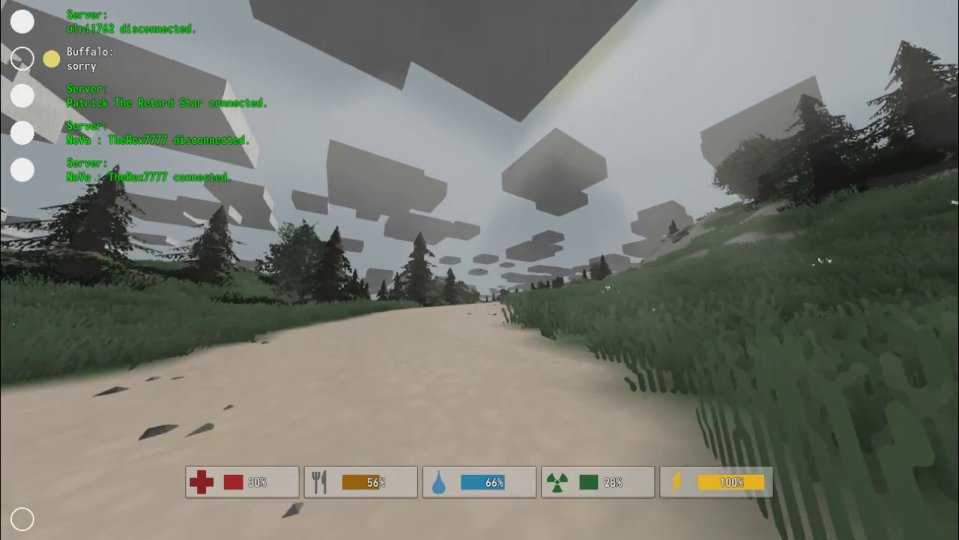
{"action": "key", "text": "w"}
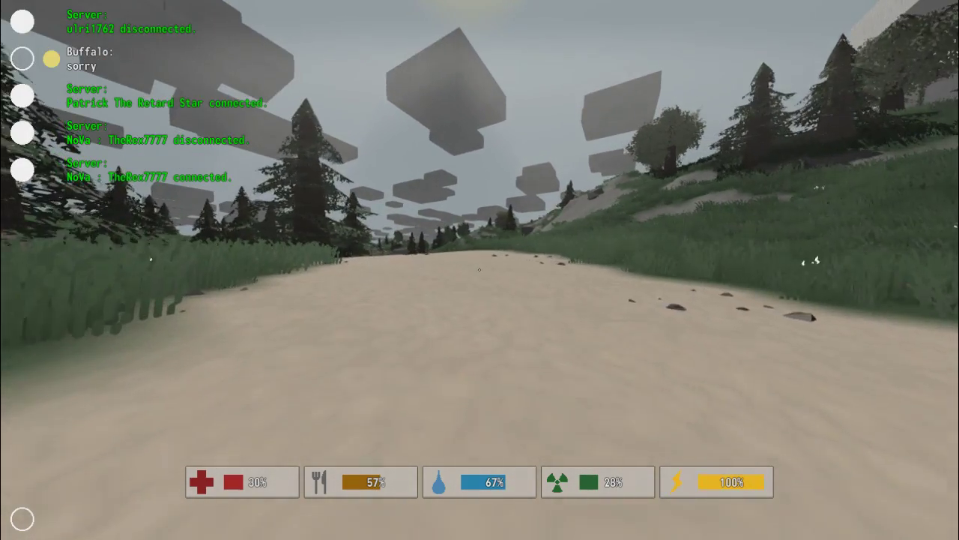
{"action": "key", "text": "w"}
{"action": "key", "text": "w"}
{"action": "key", "text": "w"}
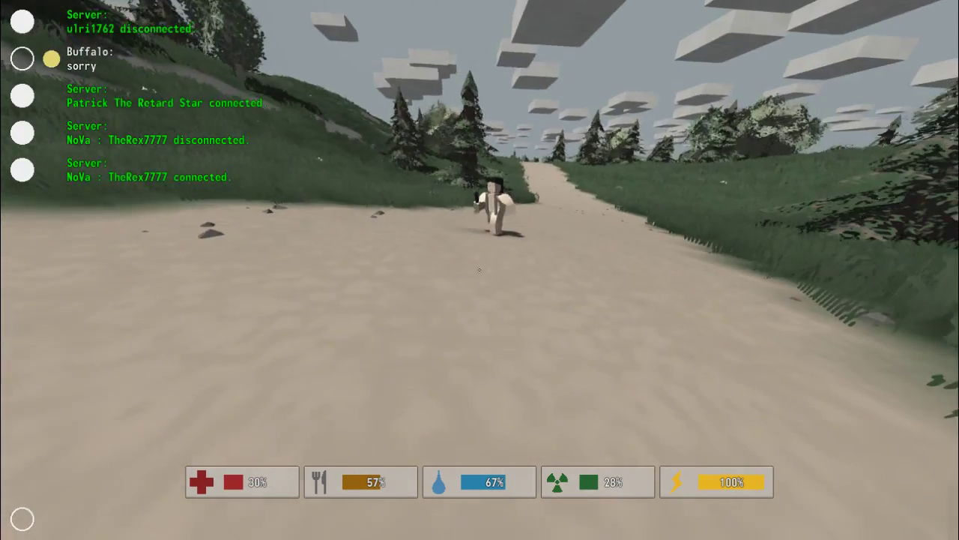
{"action": "key", "text": "w"}
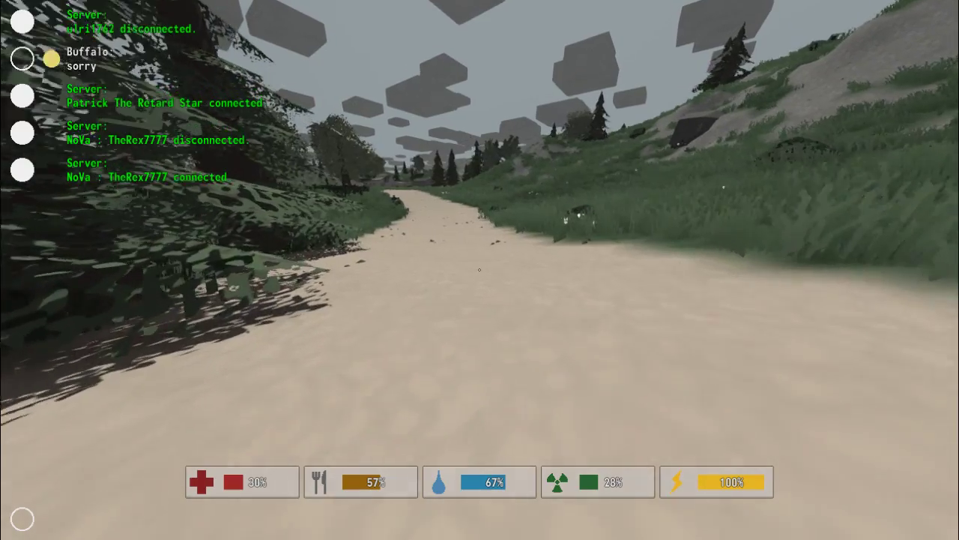
{"action": "key", "text": "w"}
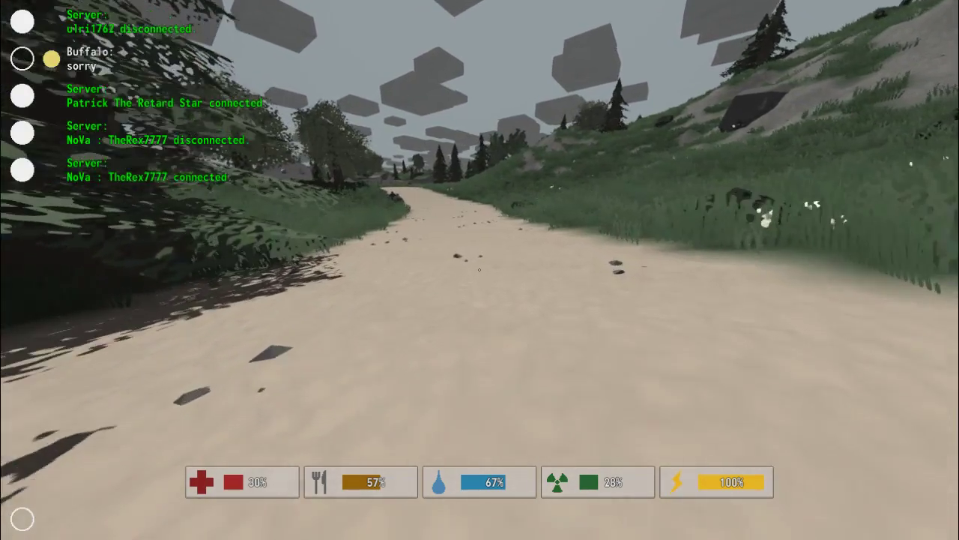
{"action": "key", "text": "w"}
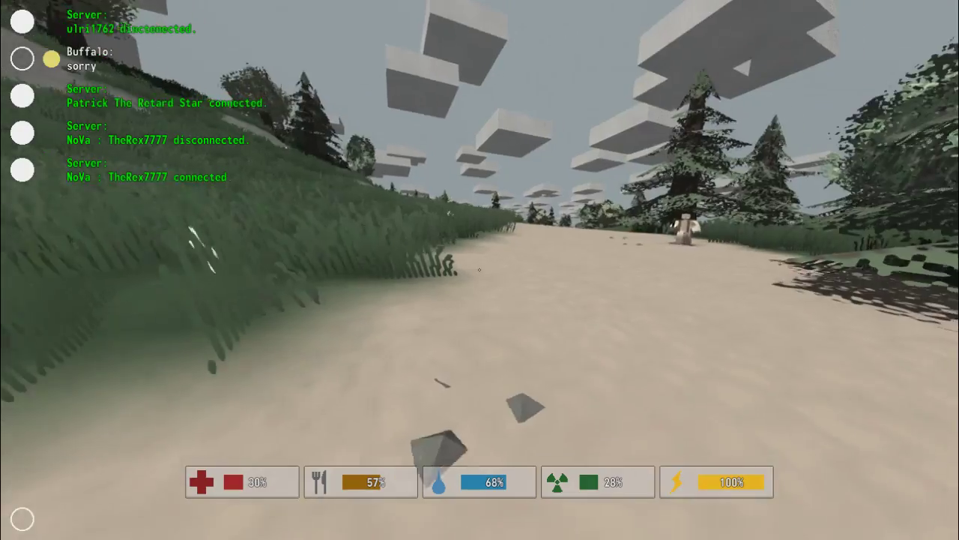
{"action": "key", "text": "w"}
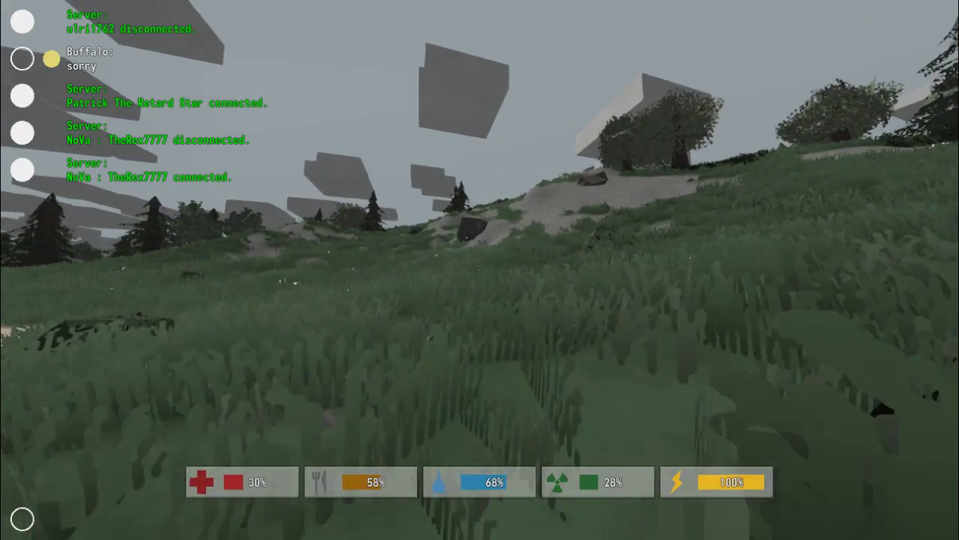
{"action": "key", "text": "w"}
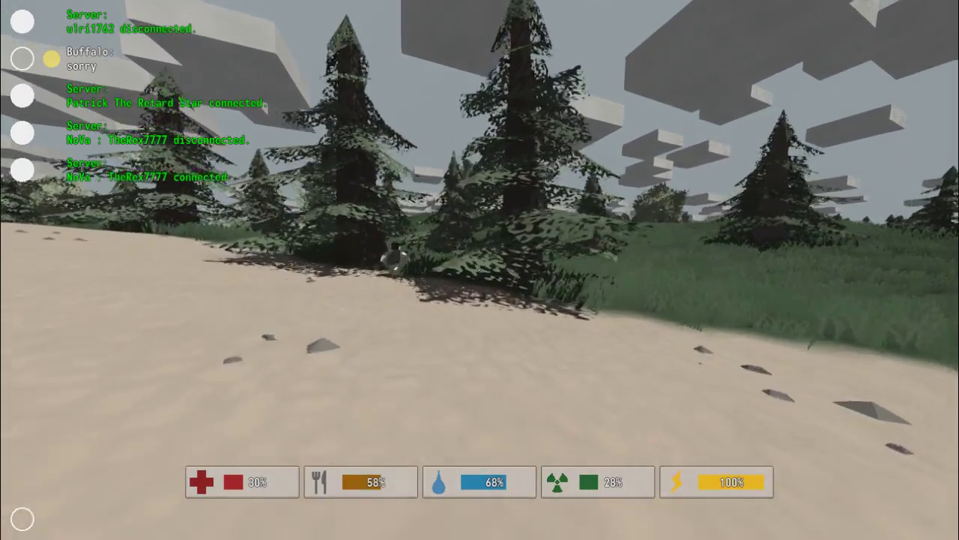
{"action": "key", "text": "w"}
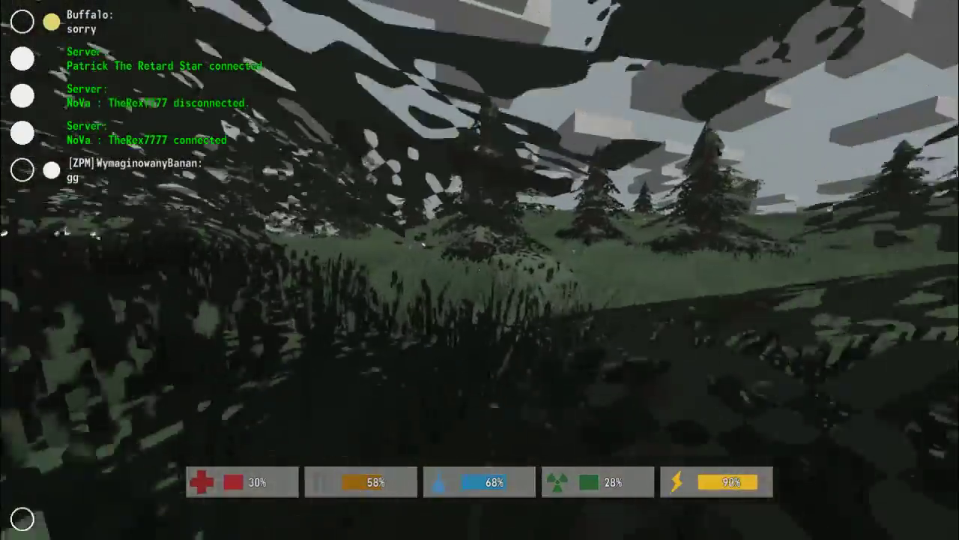
{"action": "key", "text": "w"}
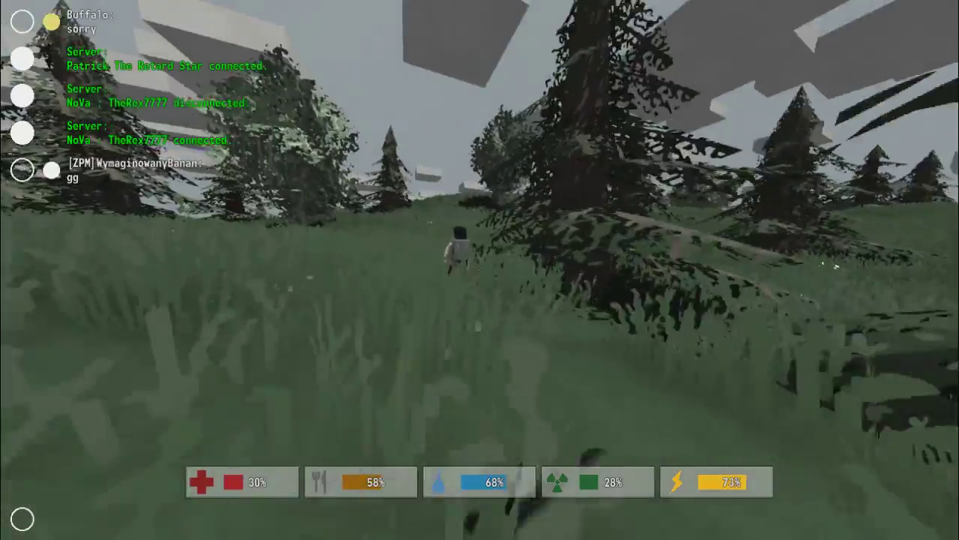
{"action": "key", "text": "w"}
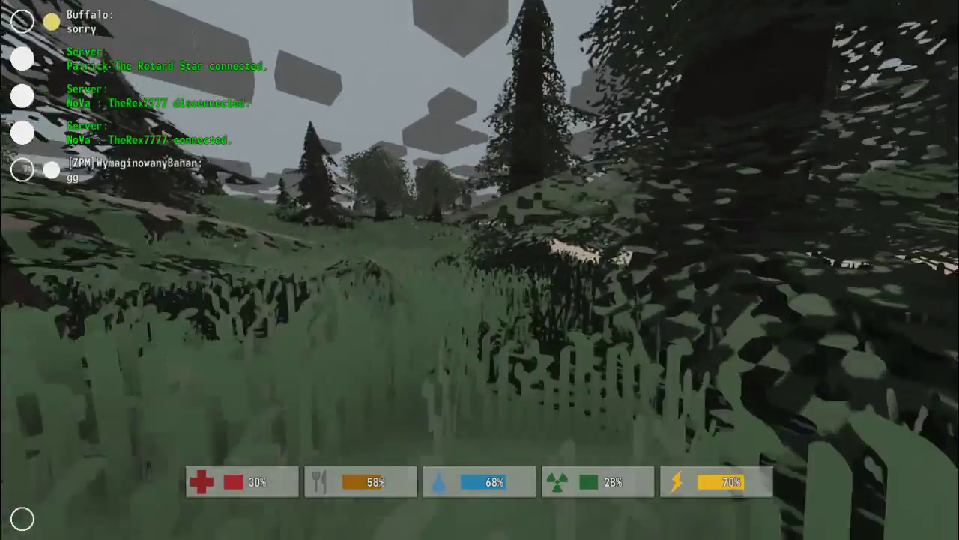
{"action": "key", "text": "w"}
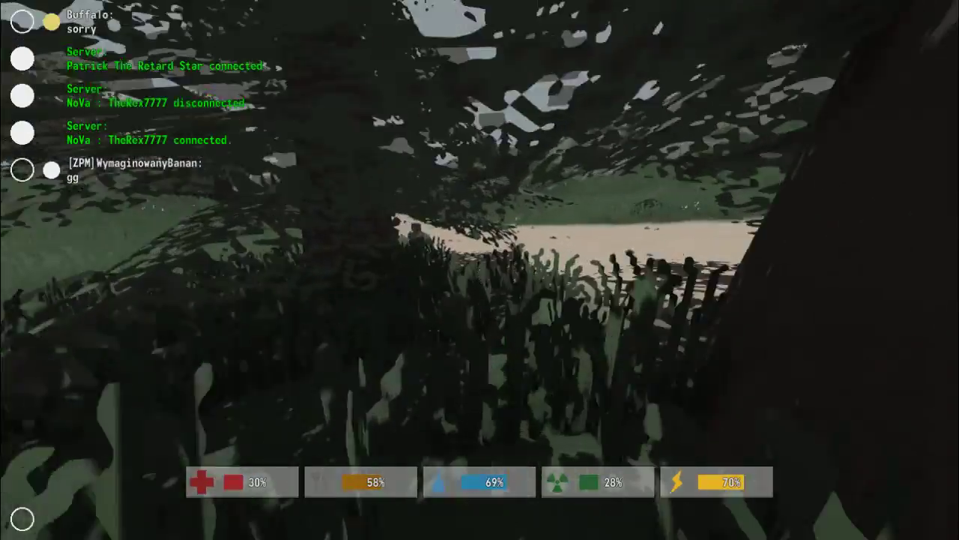
Walk along the sandy path past the tree, then back out of its foliage
{"action": "key", "text": "w"}
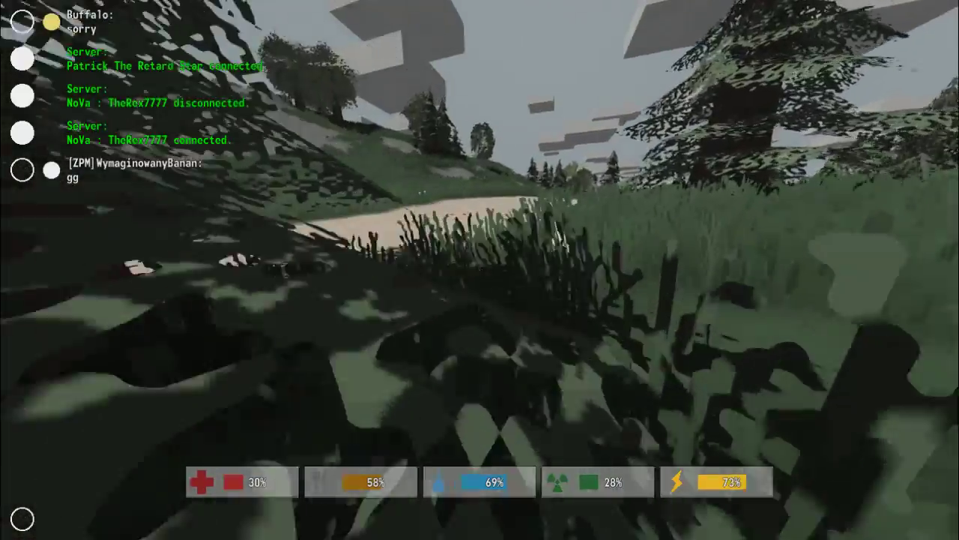
{"action": "key", "text": "w"}
{"action": "key", "text": "w"}
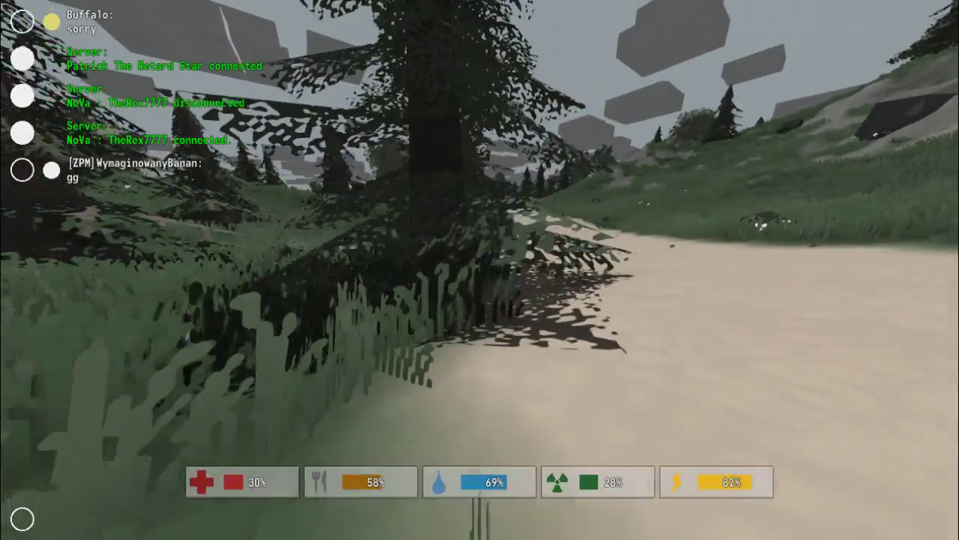
{"action": "key", "text": "w"}
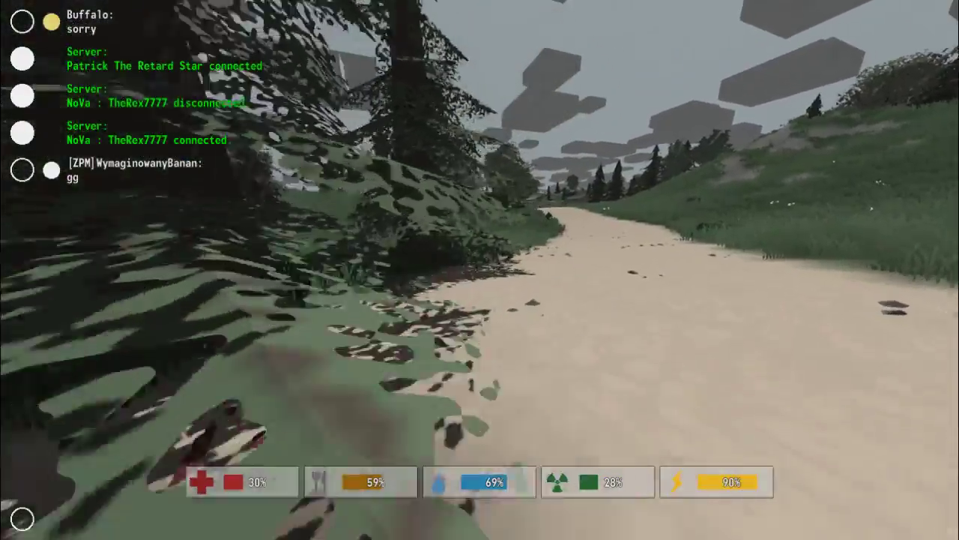
{"action": "key", "text": "w"}
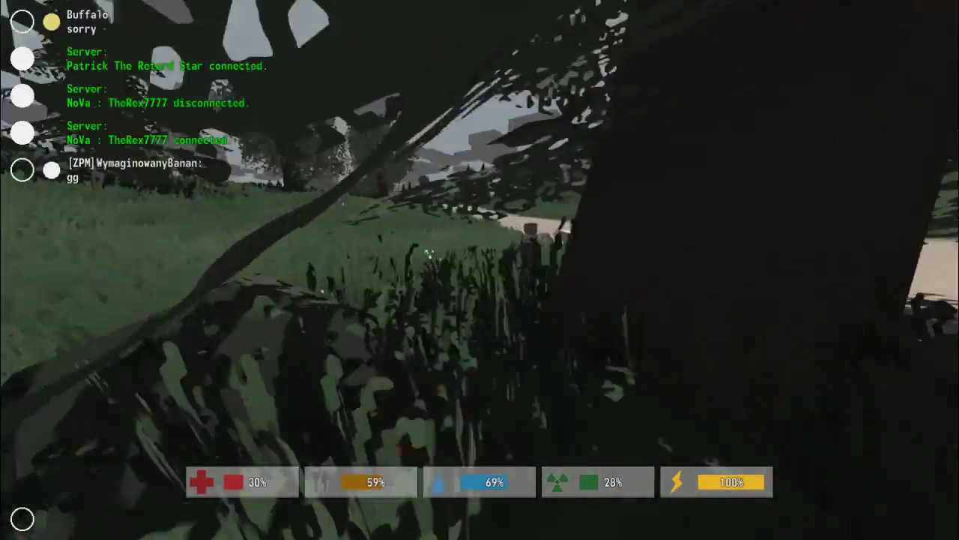
{"action": "key", "text": "s"}
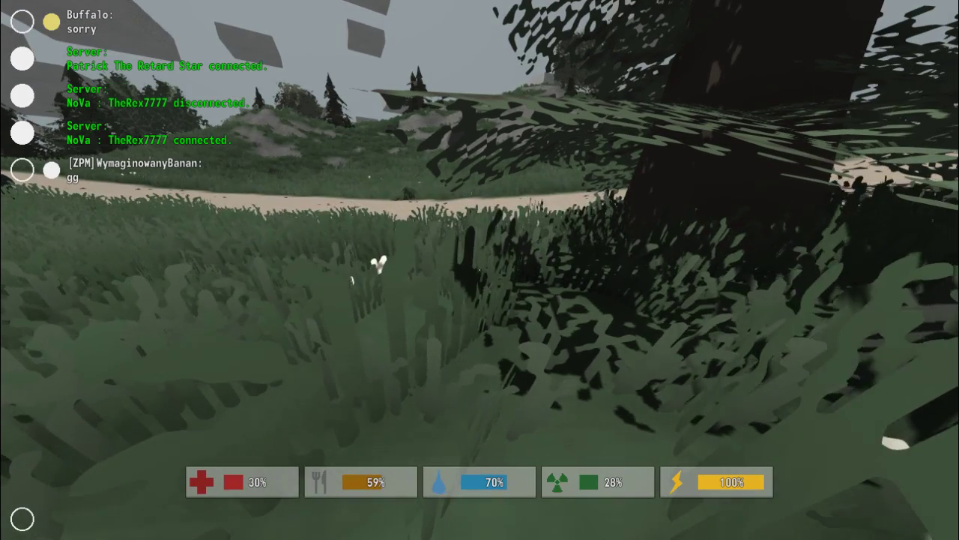
Use two hotbar healing items to raise health from 30% to 60%, then walk onto the path
{"action": "key", "text": "1"}
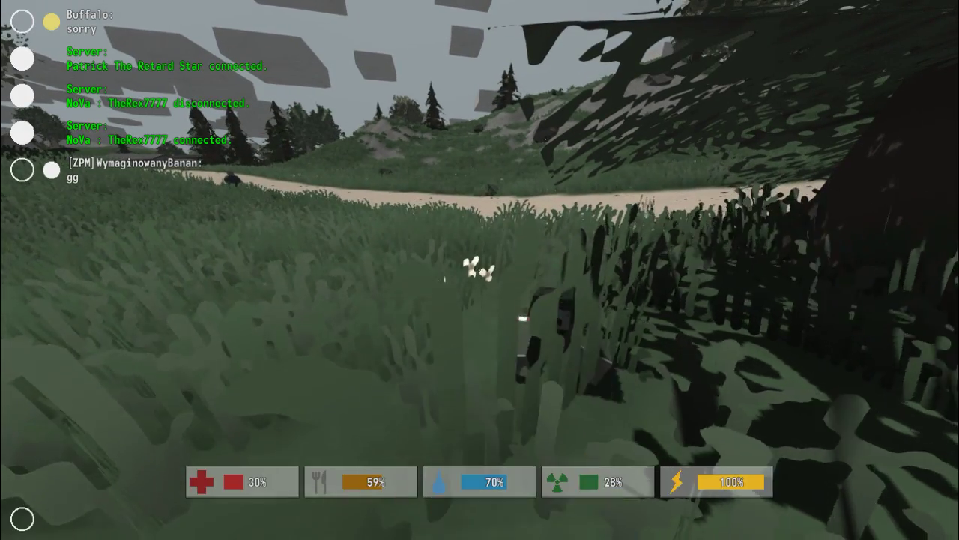
{"action": "key", "text": "2"}
{"action": "left_click", "coordinate": [480, 269]}
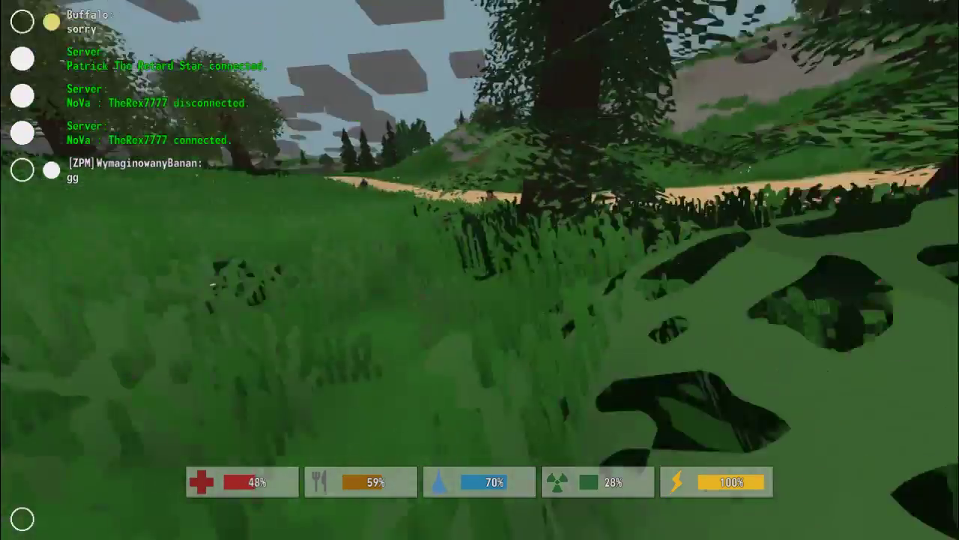
{"action": "left_click", "coordinate": [479, 270]}
{"action": "key", "text": "w"}
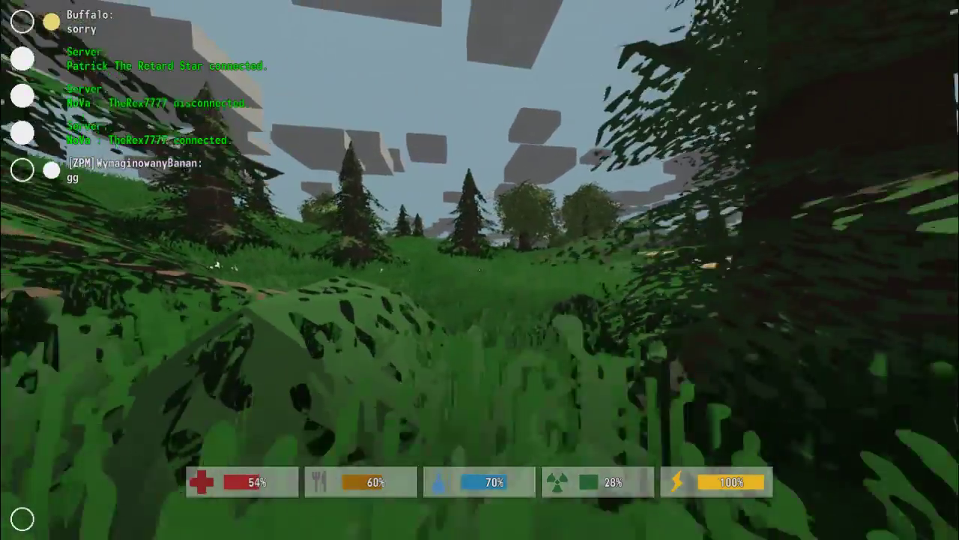
{"action": "key", "text": "w"}
Run down the dirt path through the tall grass, chasing the zombie and the fighting figures
{"action": "key", "text": "w"}
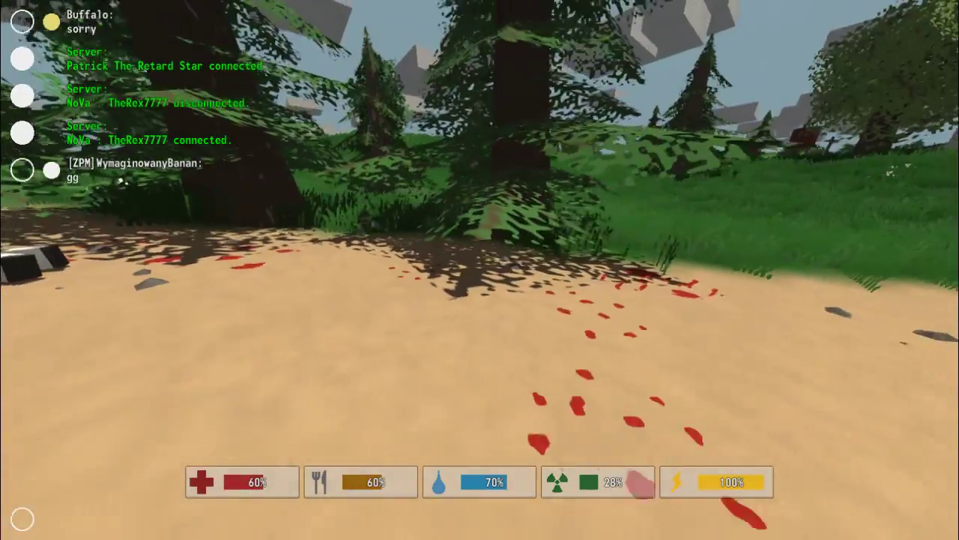
{"action": "key", "text": "w"}
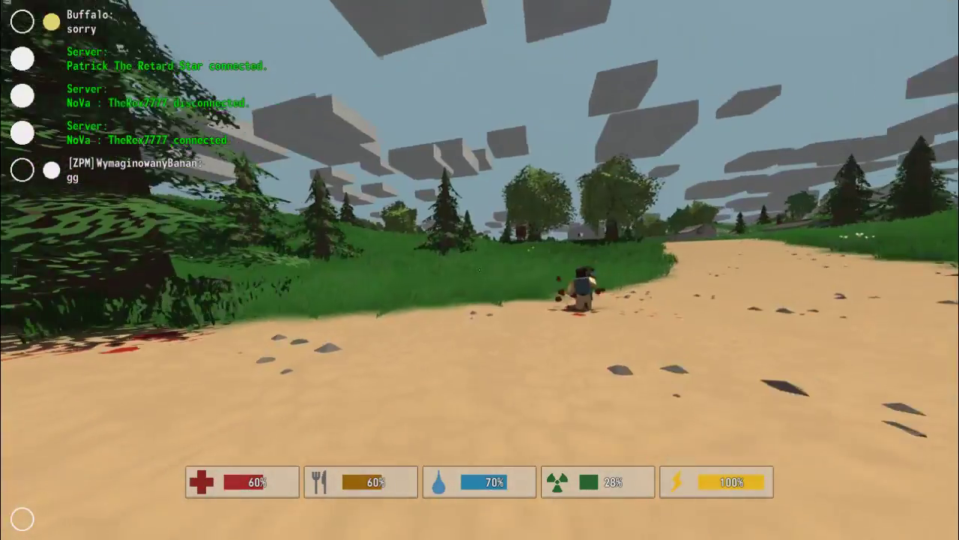
{"action": "key", "text": "w"}
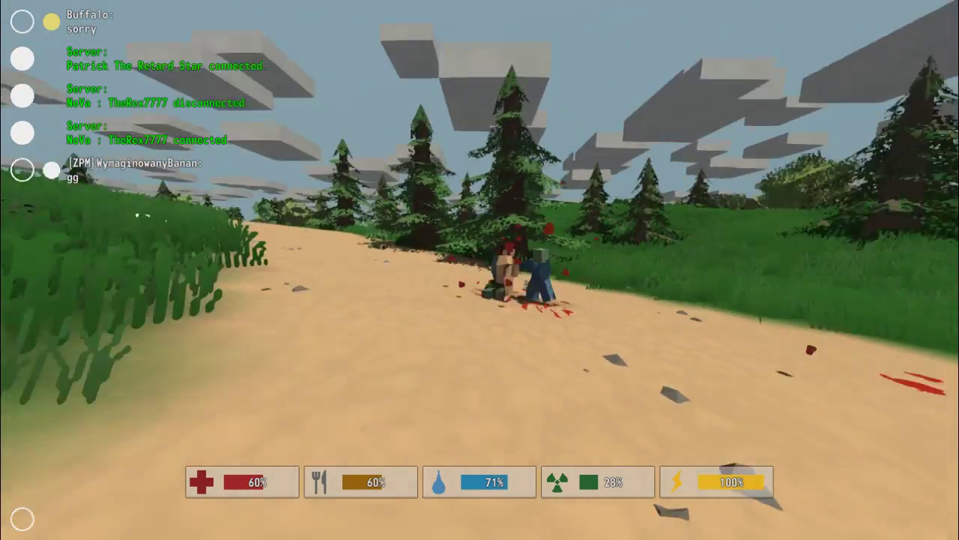
{"action": "key", "text": "w"}
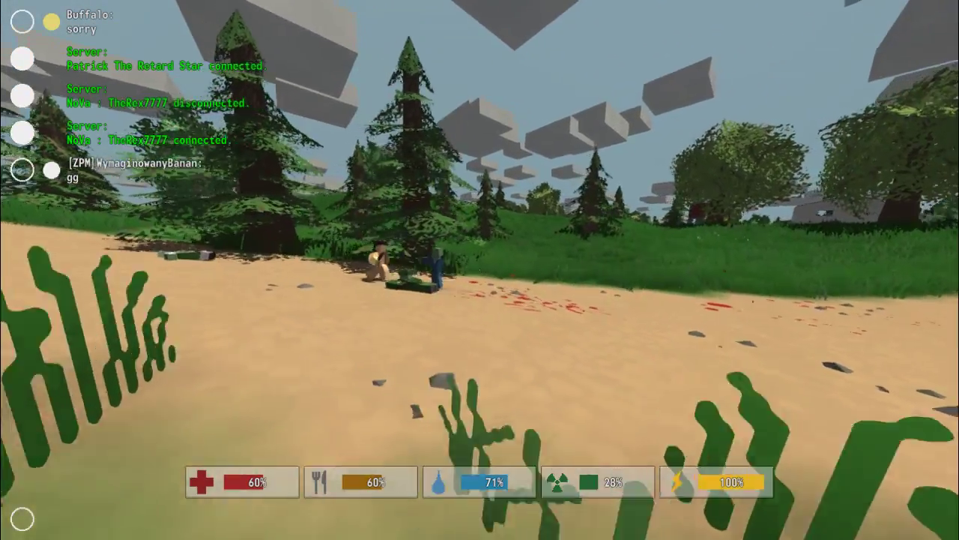
{"action": "key", "text": "w"}
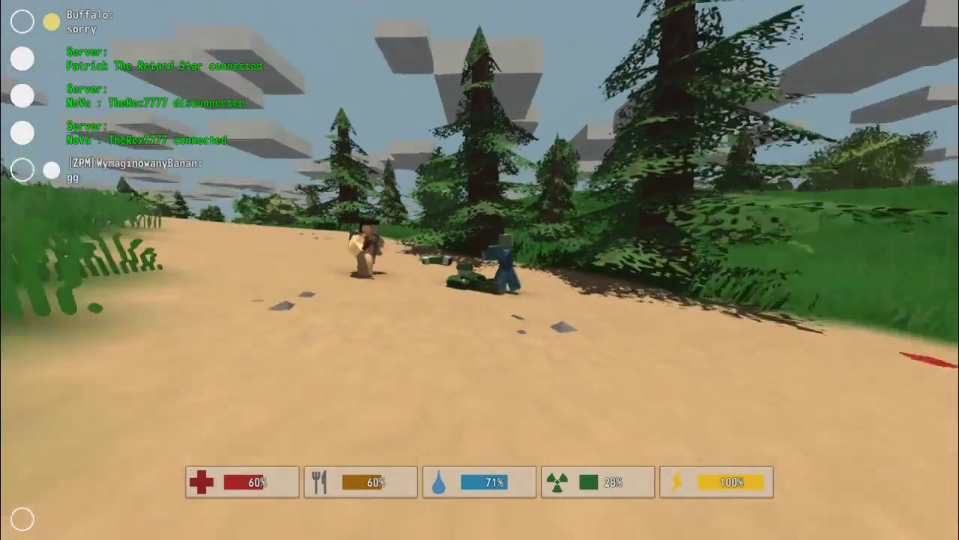
{"action": "key", "text": "w"}
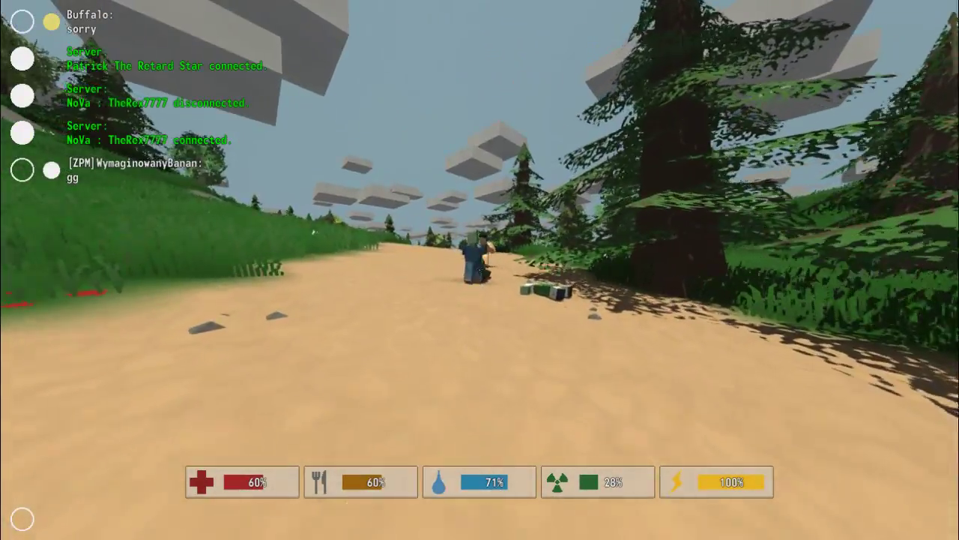
{"action": "key", "text": "w"}
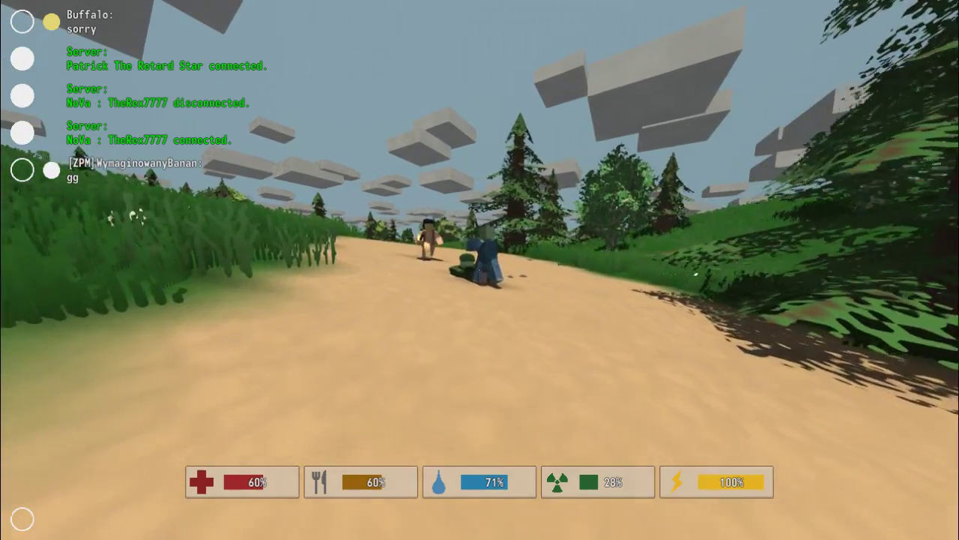
{"action": "key", "text": "w"}
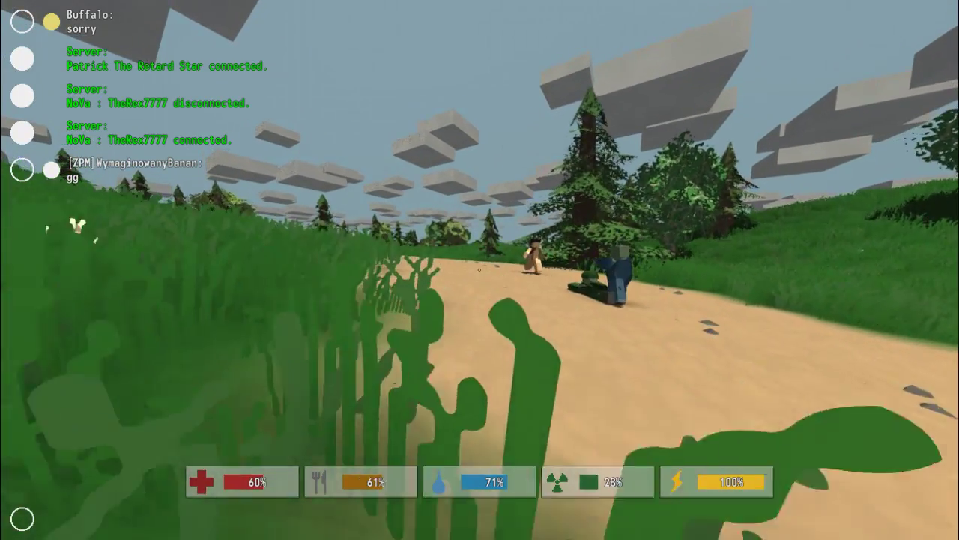
{"action": "key", "text": "w"}
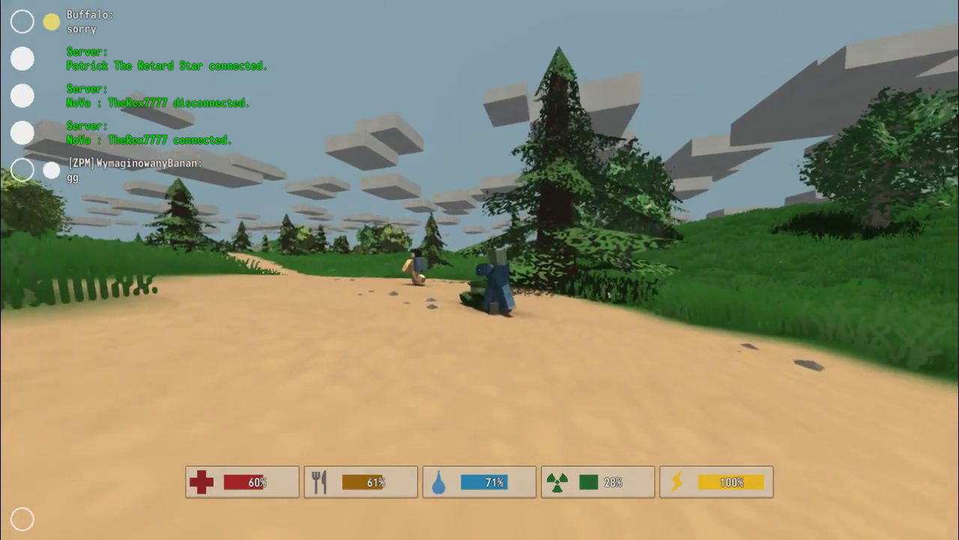
{"action": "key", "text": "w"}
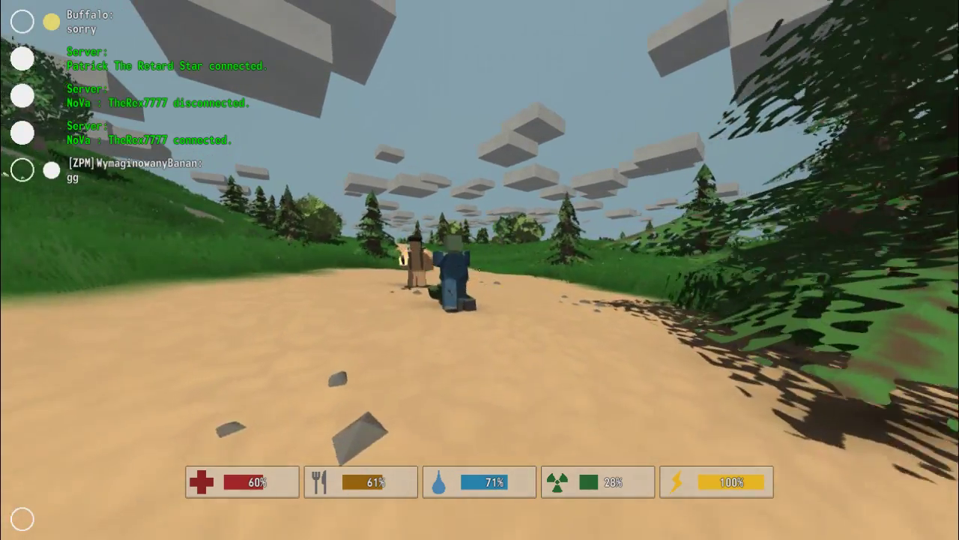
{"action": "key", "text": "w"}
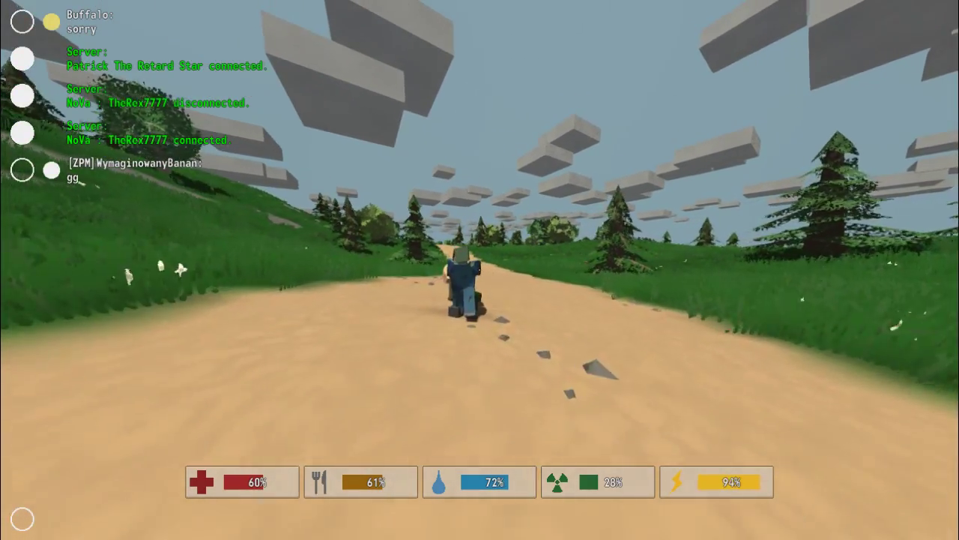
{"action": "key", "text": "w"}
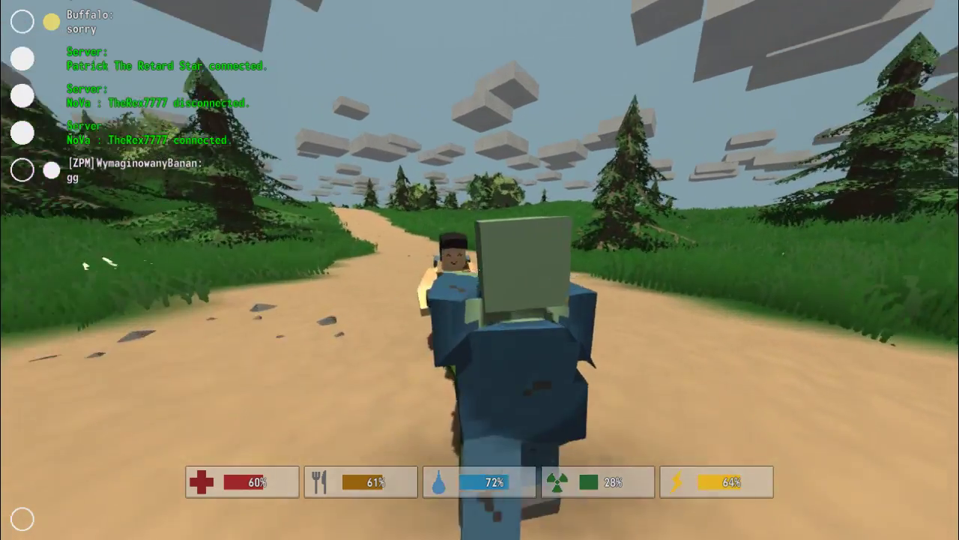
Punch the green zombie eight times until it dies, then walk past its body
{"action": "left_click", "coordinate": [480, 270]}
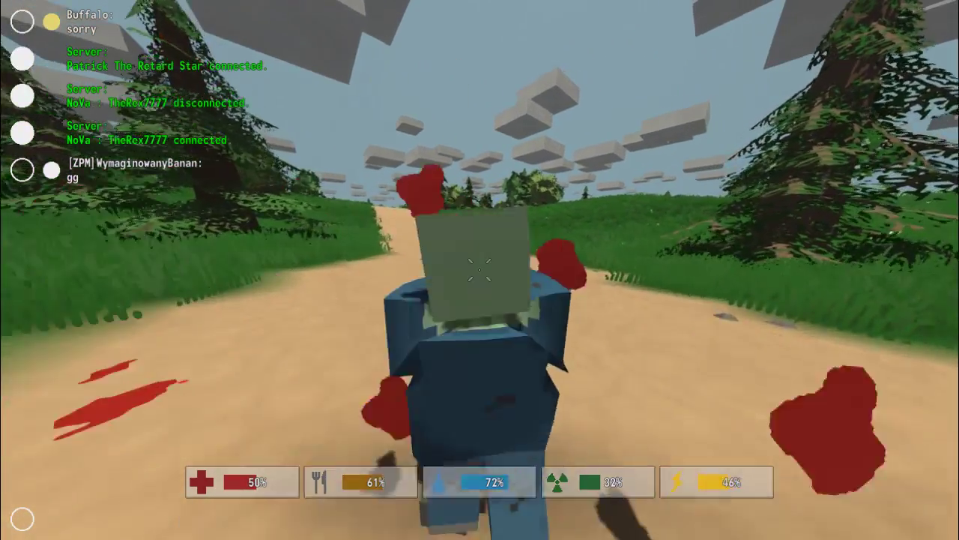
{"action": "left_click", "coordinate": [480, 270]}
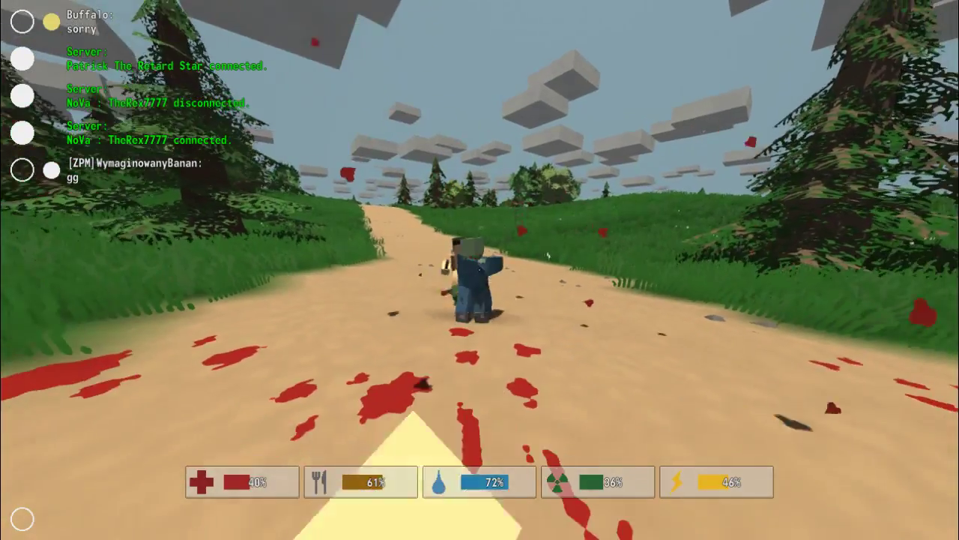
{"action": "left_click", "coordinate": [479, 269]}
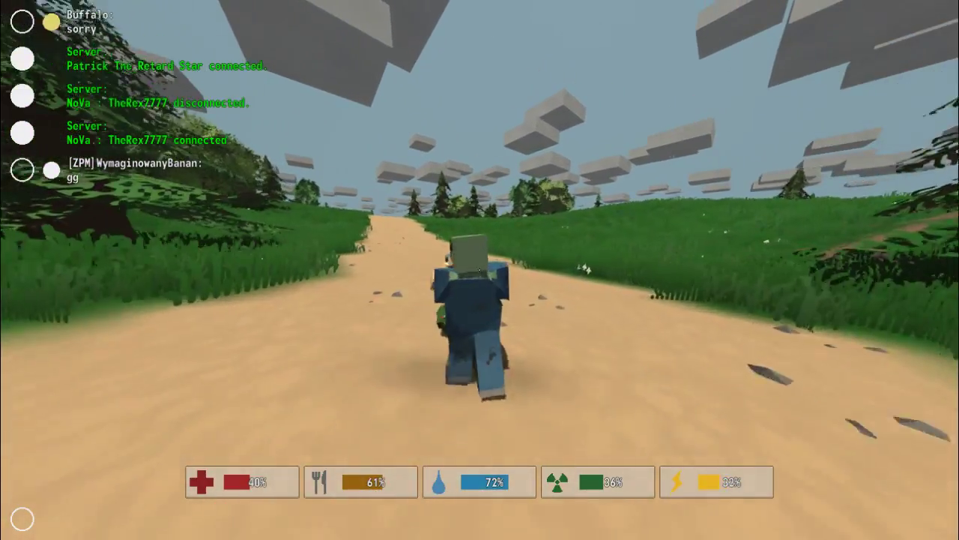
{"action": "left_click", "coordinate": [480, 270]}
{"action": "left_click", "coordinate": [479, 270]}
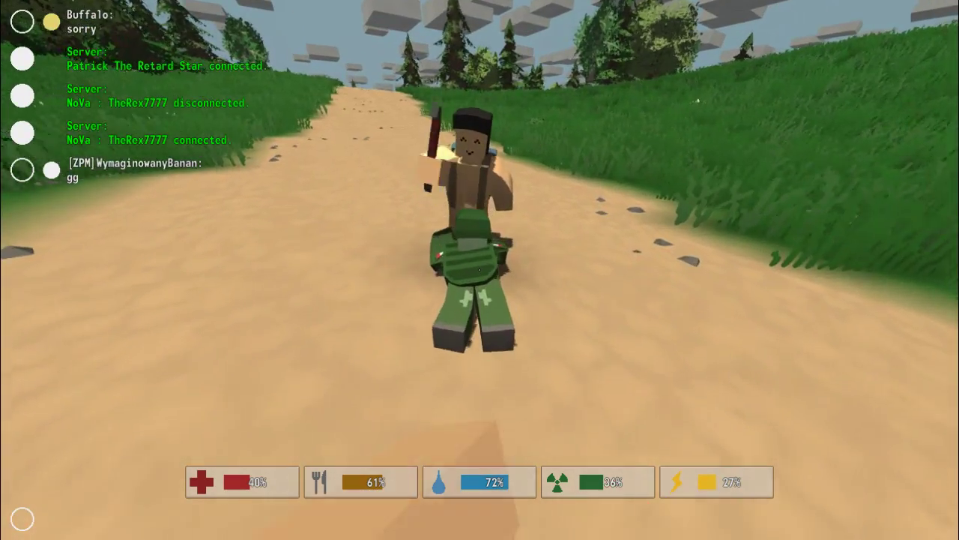
{"action": "left_click", "coordinate": [480, 270]}
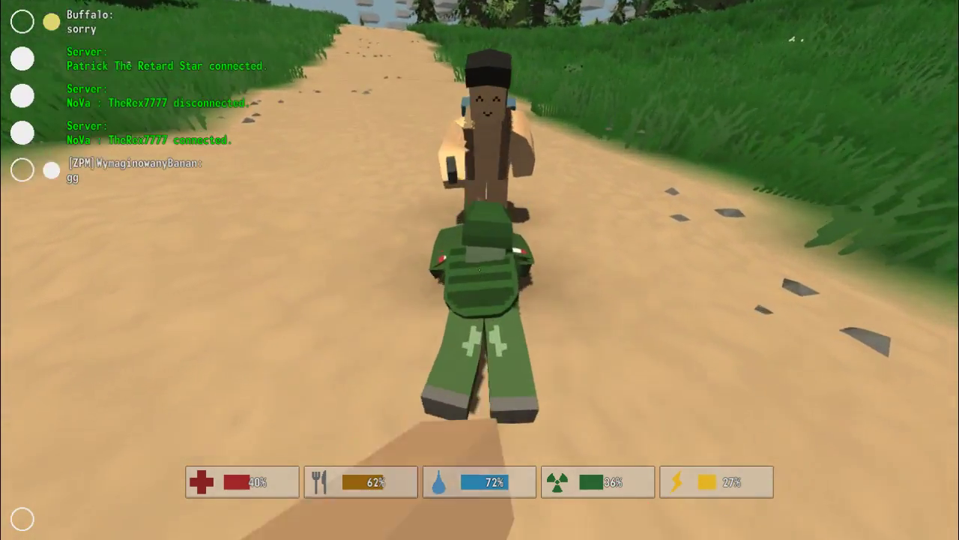
{"action": "left_click", "coordinate": [480, 270]}
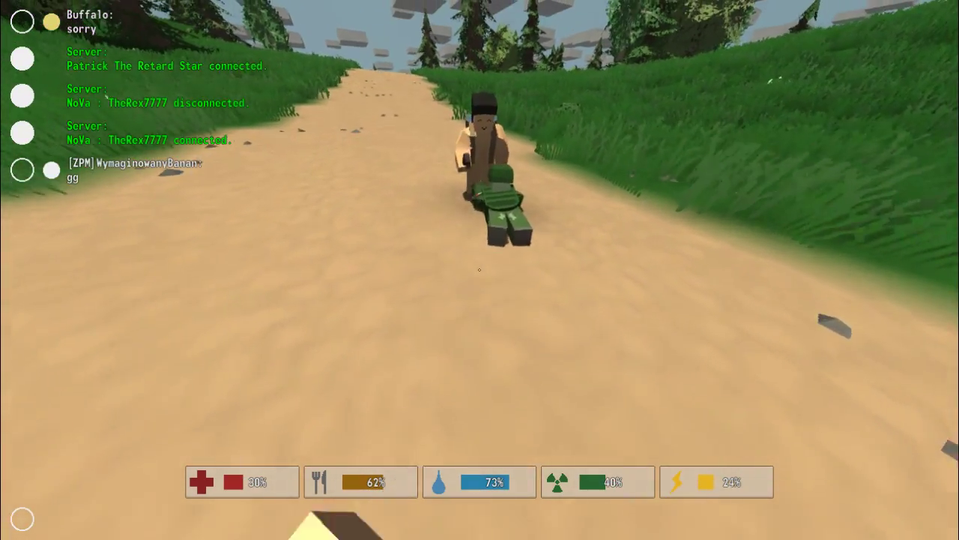
{"action": "left_click", "coordinate": [480, 270]}
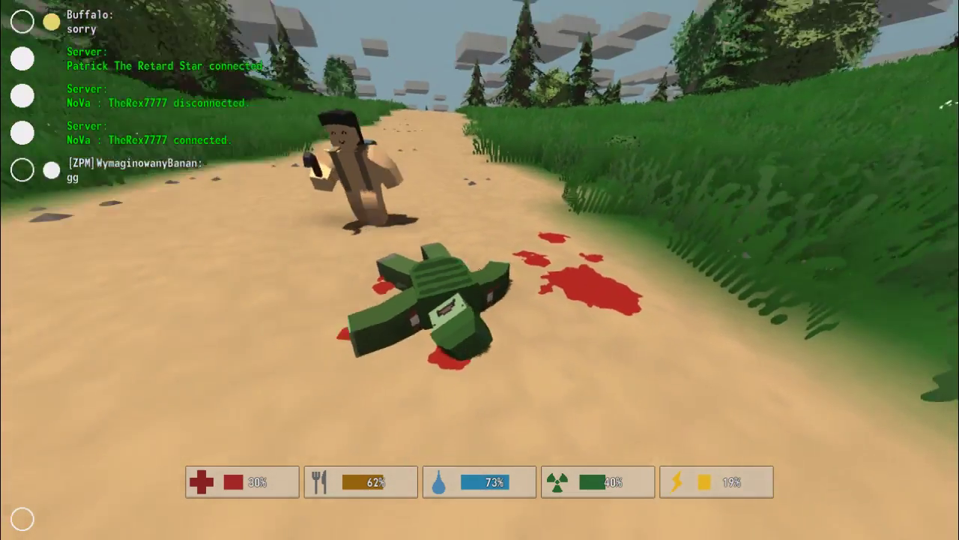
{"action": "key", "text": "s"}
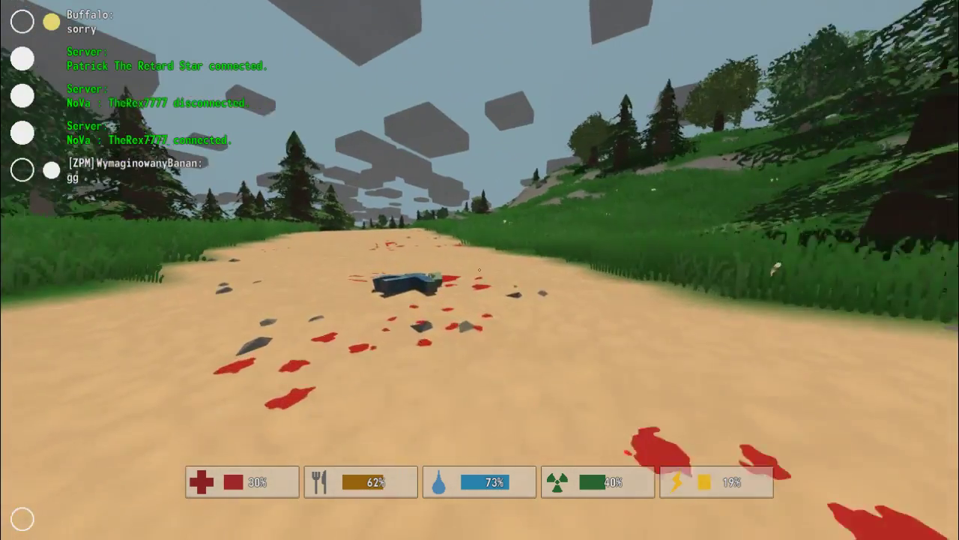
{"action": "key", "text": "w"}
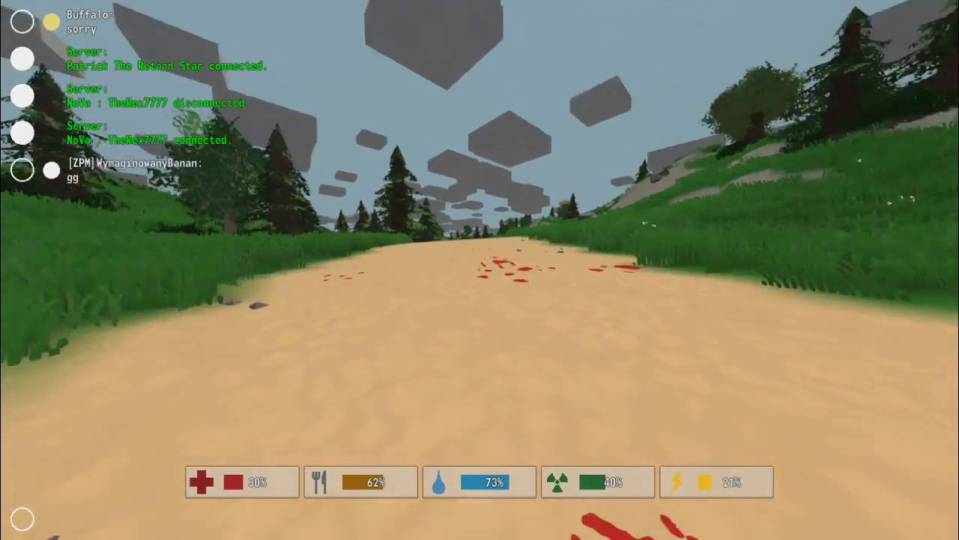
Turn back toward the dead zombie and drop the Morphine from the inventory onto the sand
{"action": "key", "text": "g"}
{"action": "key", "text": "g"}
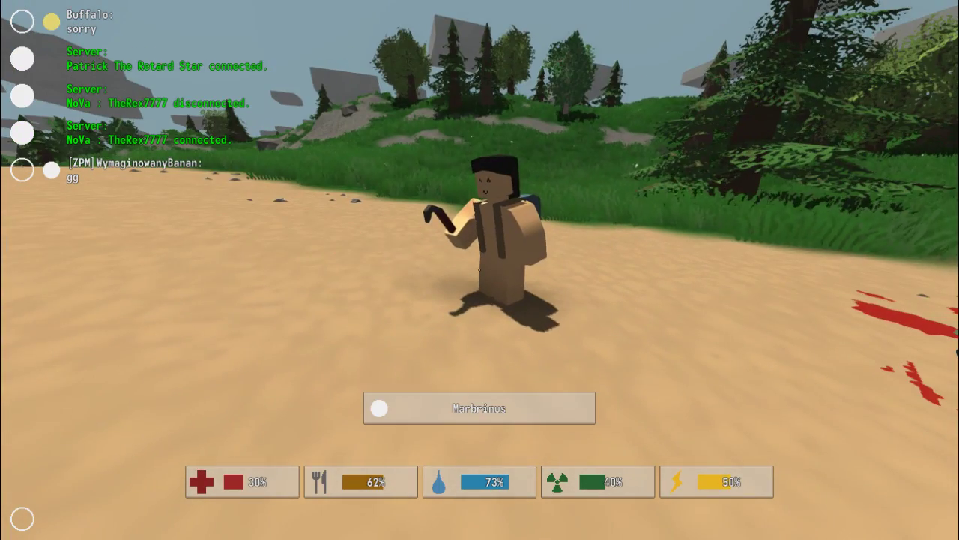
{"action": "key", "text": "g"}
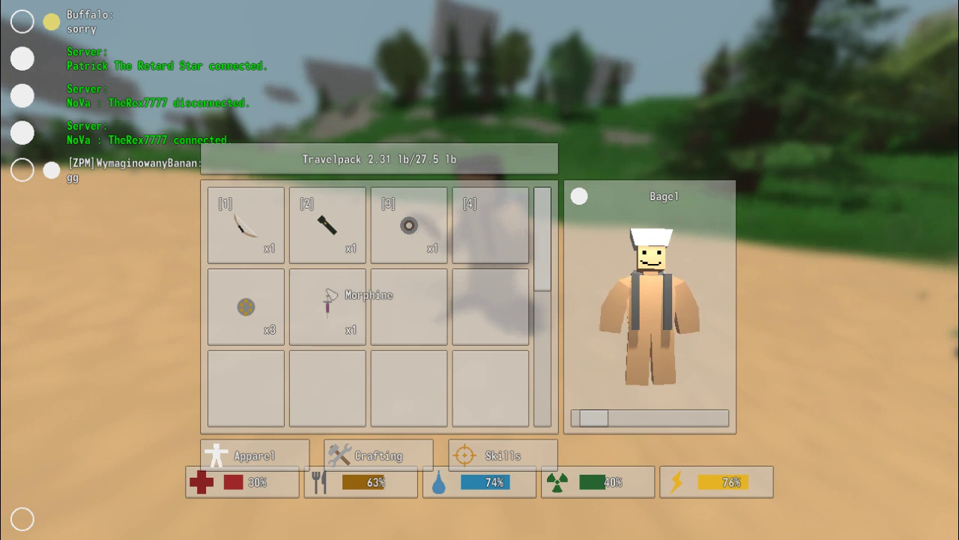
{"action": "left_click_drag", "start_coordinate": [327, 289], "coordinate": [132, 260]}
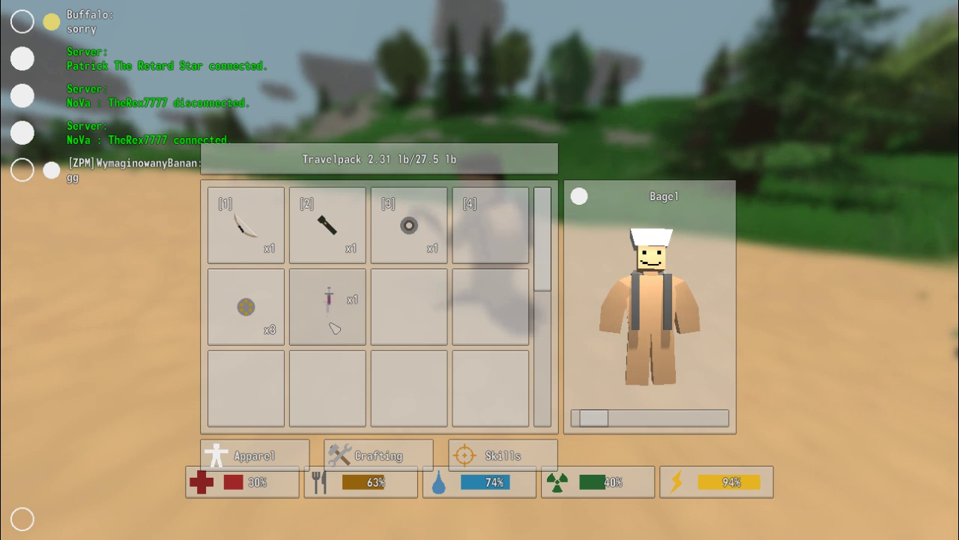
{"action": "left_click", "coordinate": [333, 327]}
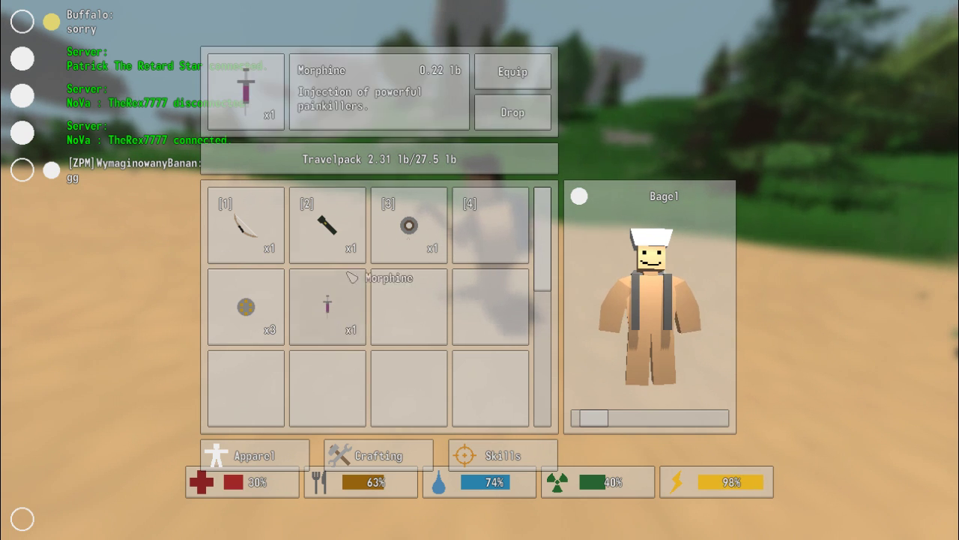
{"action": "left_click", "coordinate": [512, 112]}
{"action": "key", "text": "Tab"}
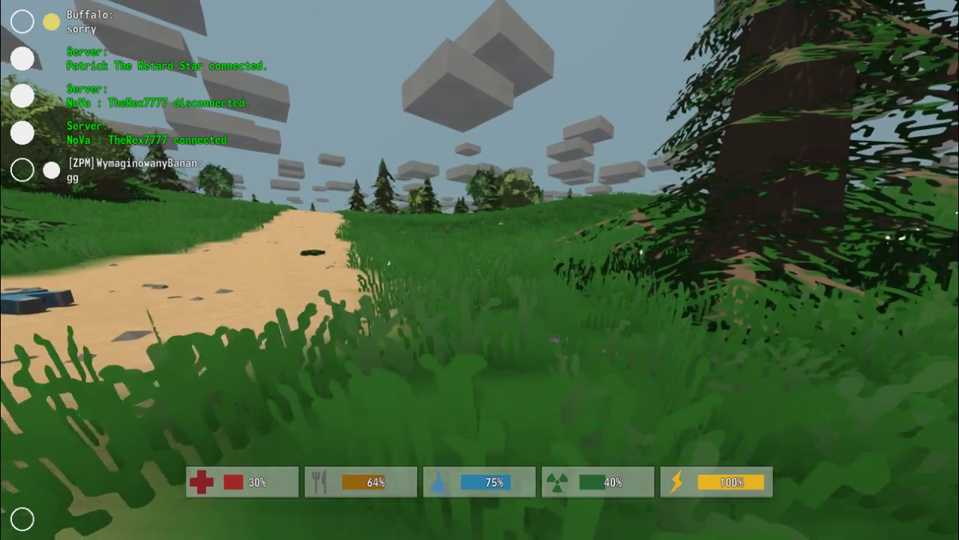
Switch to third-person view, walk to the other player by the body, then turn down the path
{"action": "key", "text": "w"}
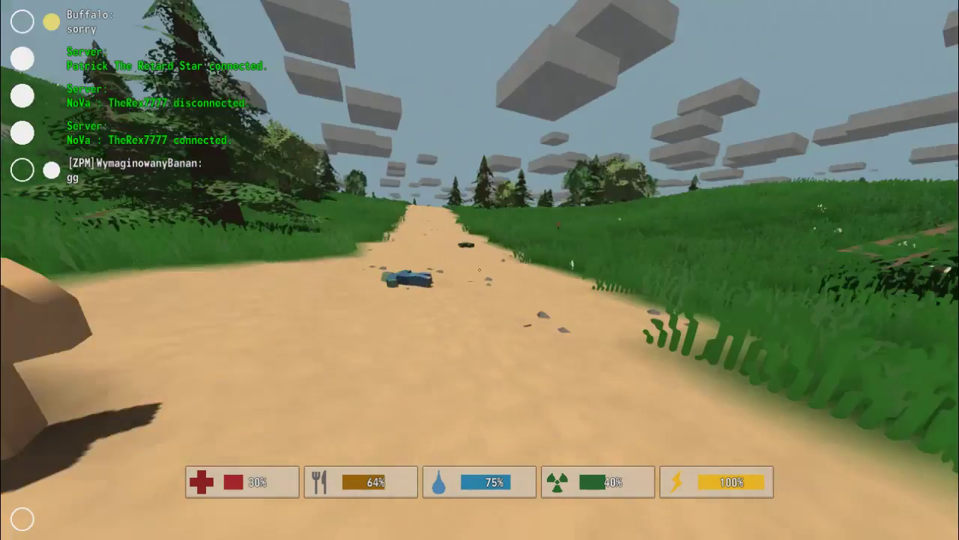
{"action": "key", "text": "h"}
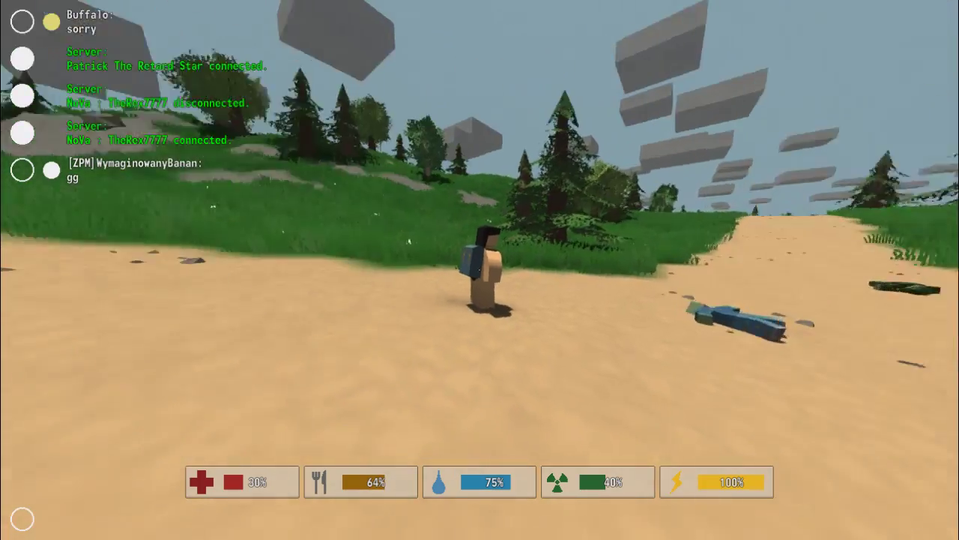
{"action": "key", "text": "w"}
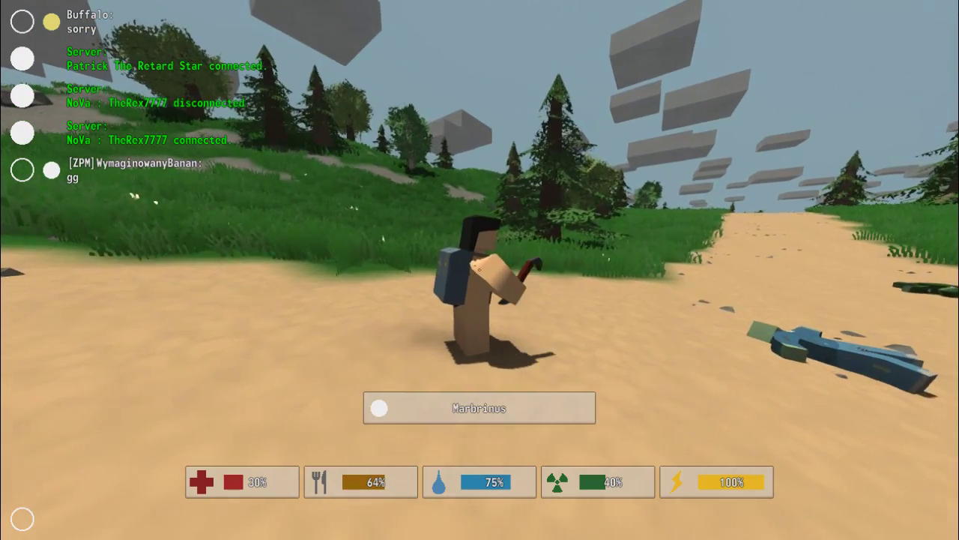
{"action": "key", "text": "s"}
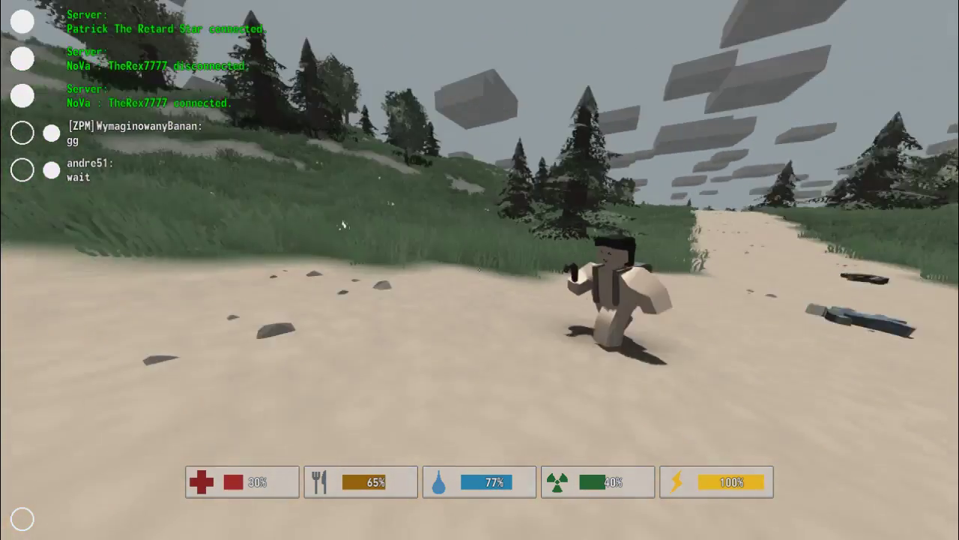
Walk the sand path up beside the other player, then continue on toward the hillsides
{"action": "key", "text": "w"}
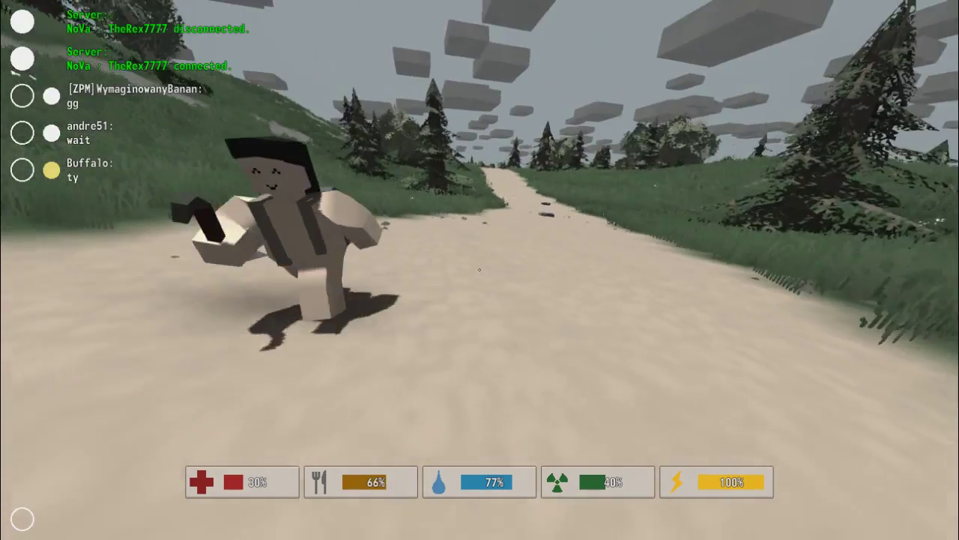
{"action": "key", "text": "w"}
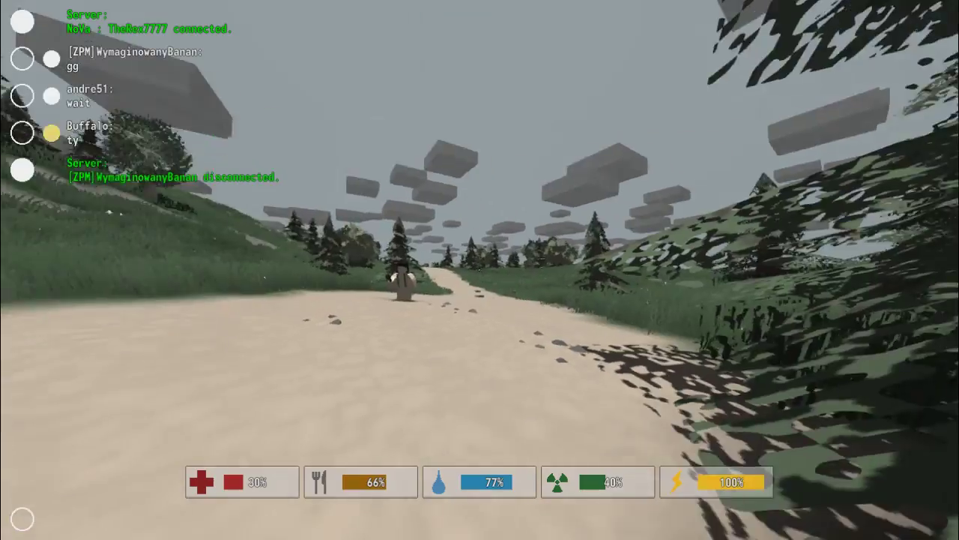
{"action": "key", "text": "w"}
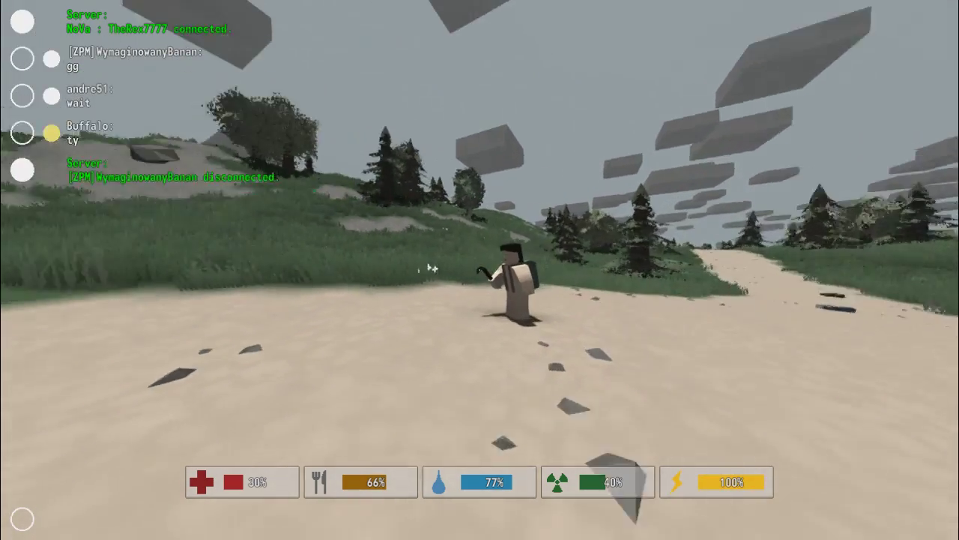
{"action": "key", "text": "w"}
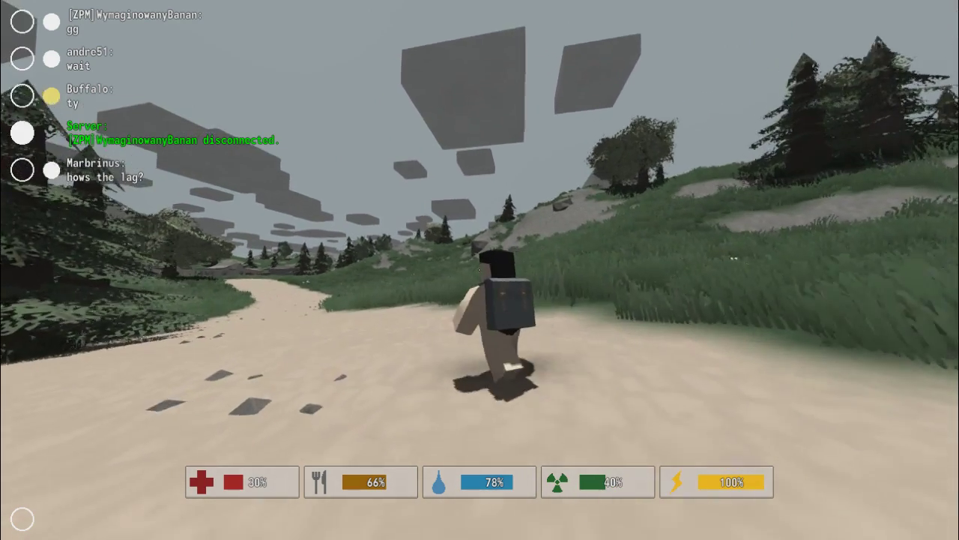
{"action": "key", "text": "w"}
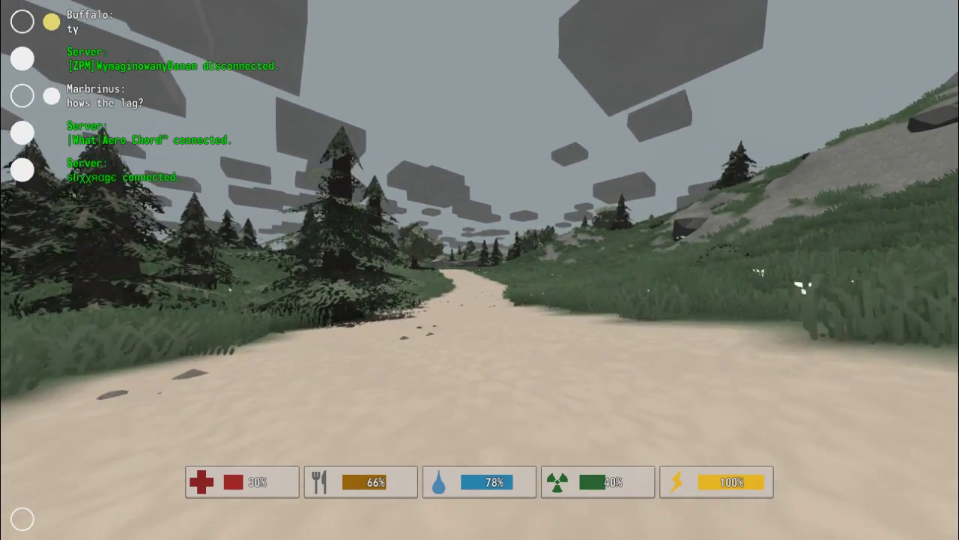
{"action": "key", "text": "w"}
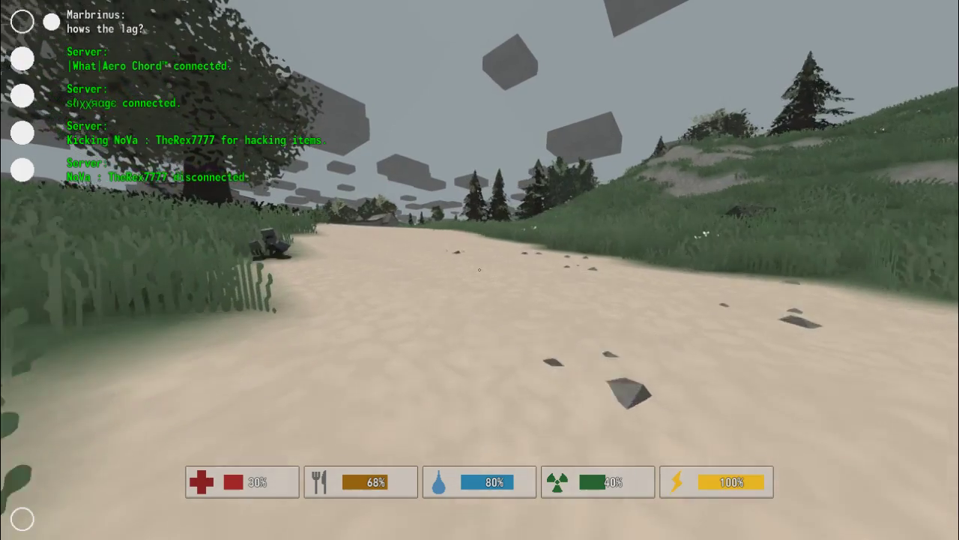
Back off briefly, then walk past the fallen zombie's body toward the town road
{"action": "key", "text": "w"}
{"action": "key", "text": "w"}
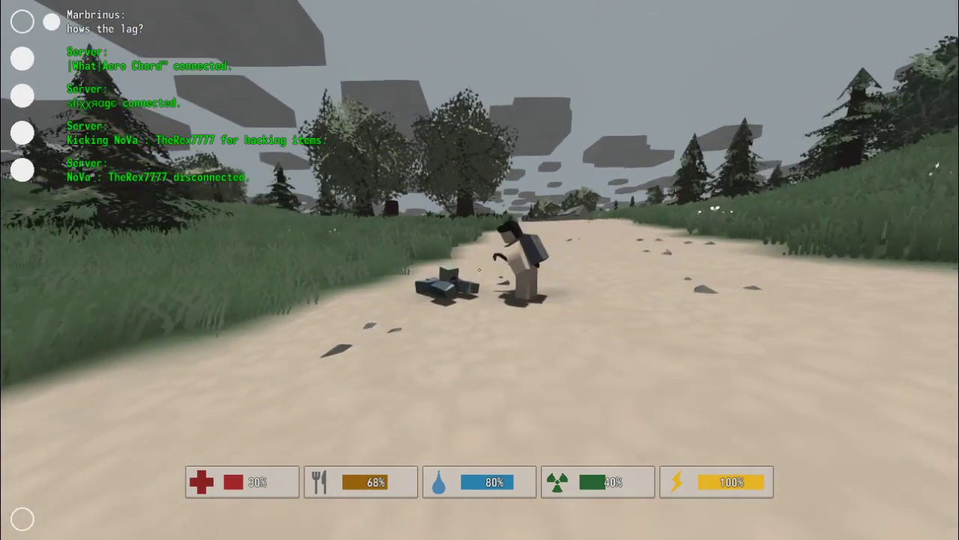
{"action": "key", "text": "s"}
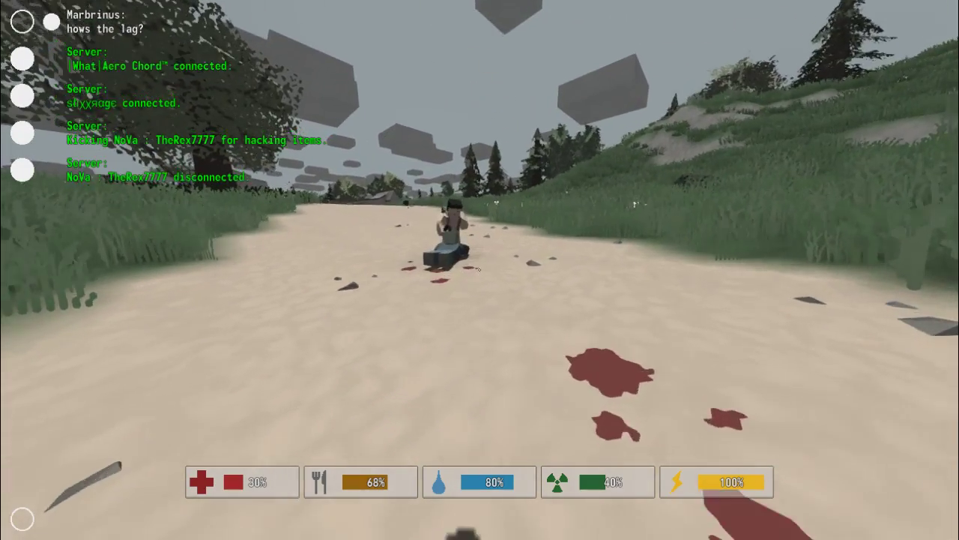
{"action": "key", "text": "w"}
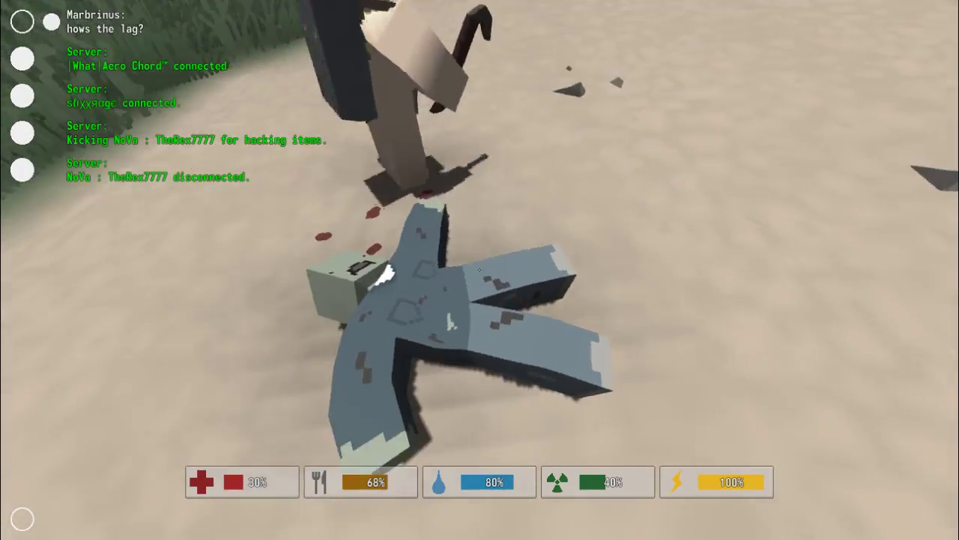
{"action": "key", "text": "w"}
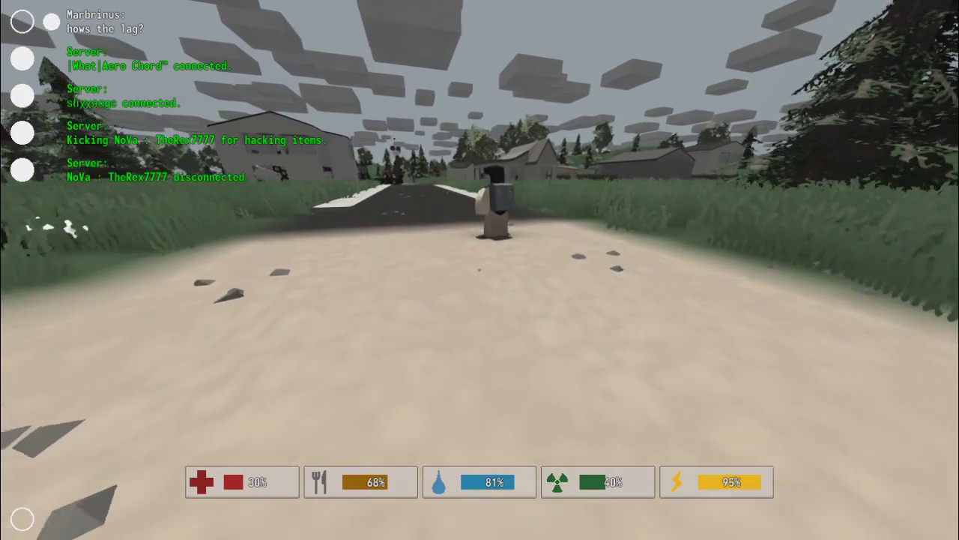
Run down the town road, toggle third-person view and back, and enter the stop-sign house
{"action": "key", "text": "w"}
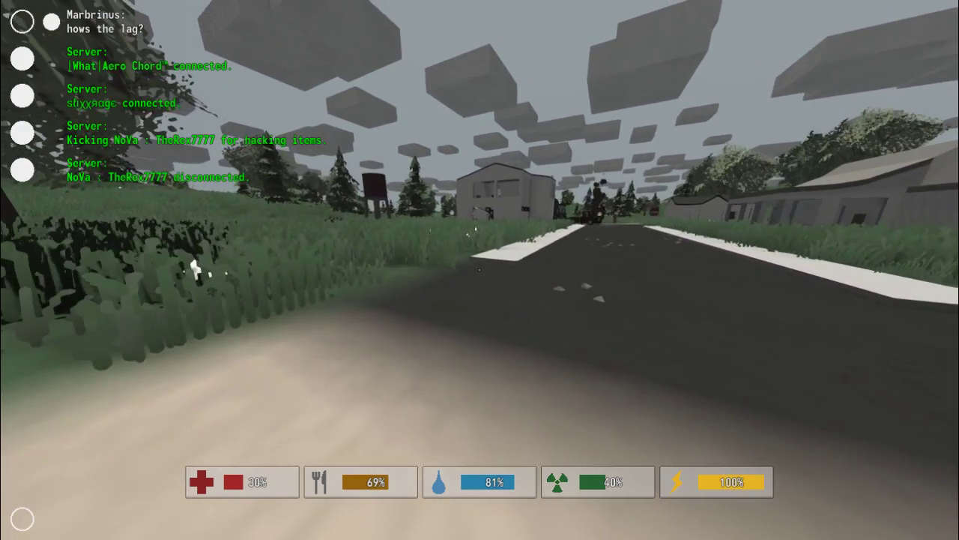
{"action": "key", "text": "w"}
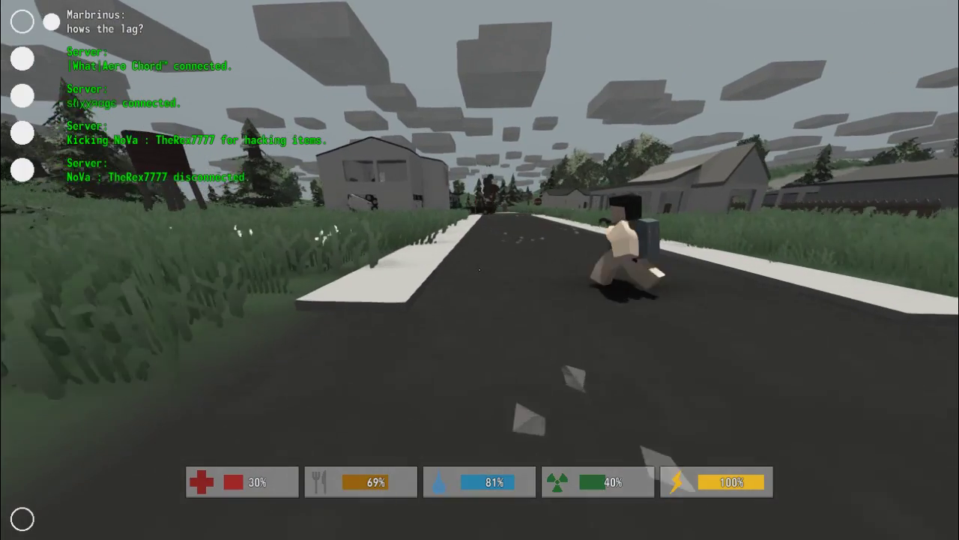
{"action": "key", "text": "w"}
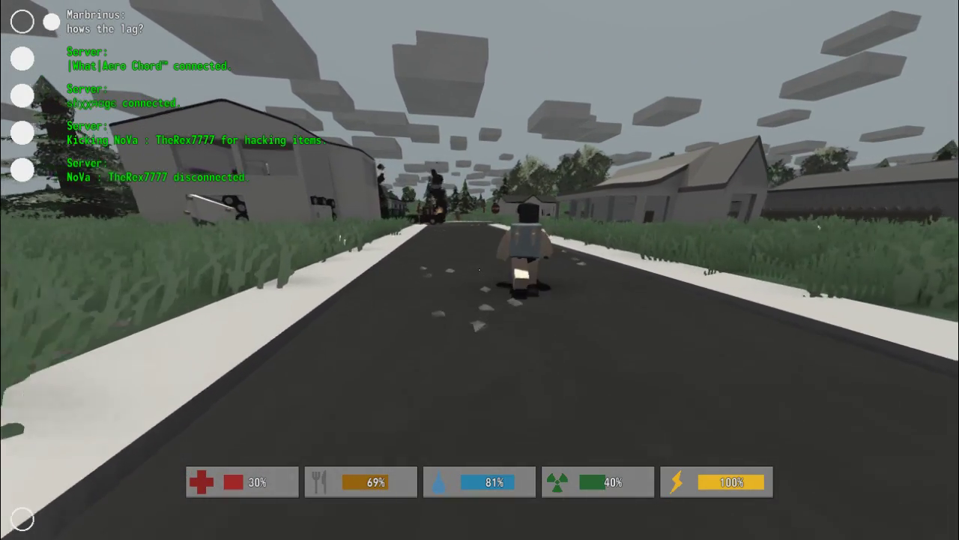
{"action": "key", "text": "w"}
{"action": "key", "text": "w"}
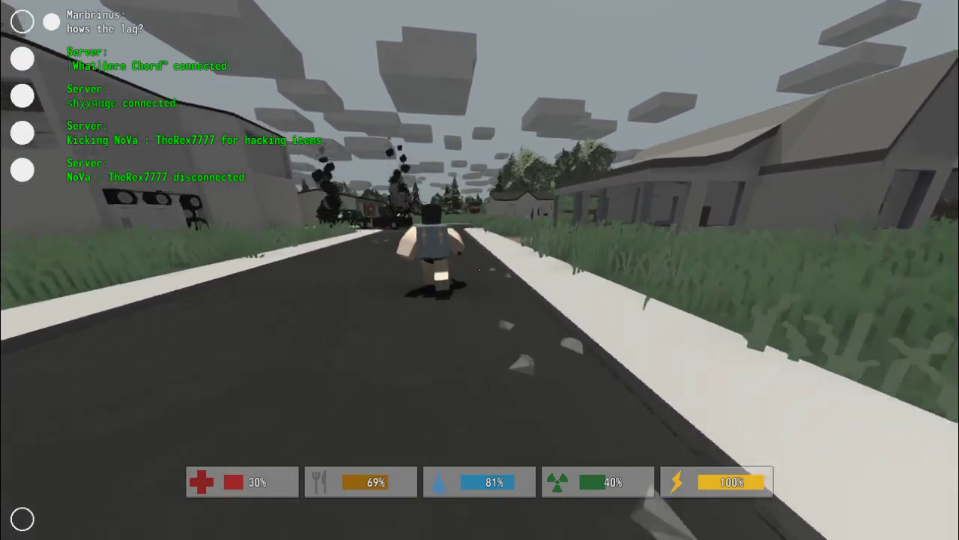
{"action": "key", "text": "w"}
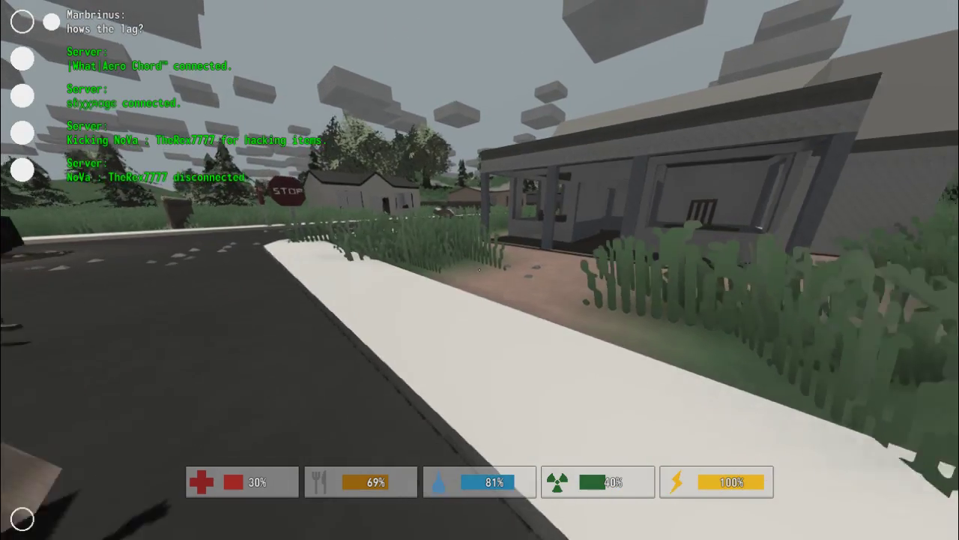
{"action": "key", "text": "v"}
{"action": "key", "text": "w"}
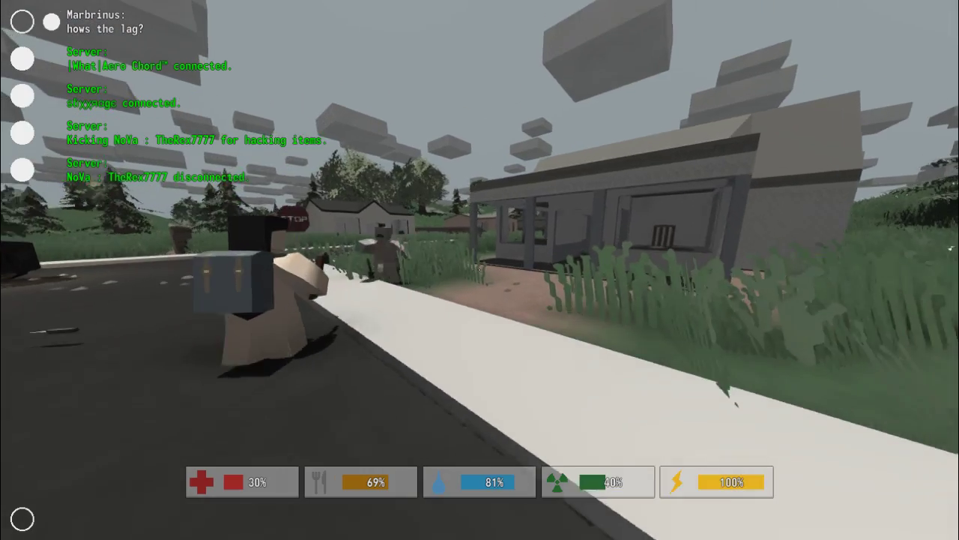
{"action": "key", "text": "v"}
{"action": "key", "text": "w"}
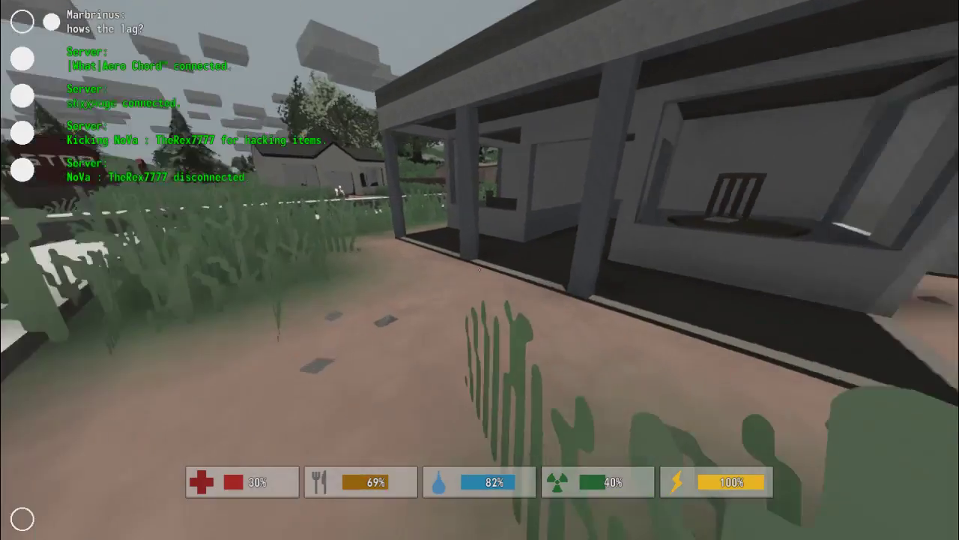
Pick up the Apple Juice Box by the table and check the backpack contents
{"action": "key", "text": "w"}
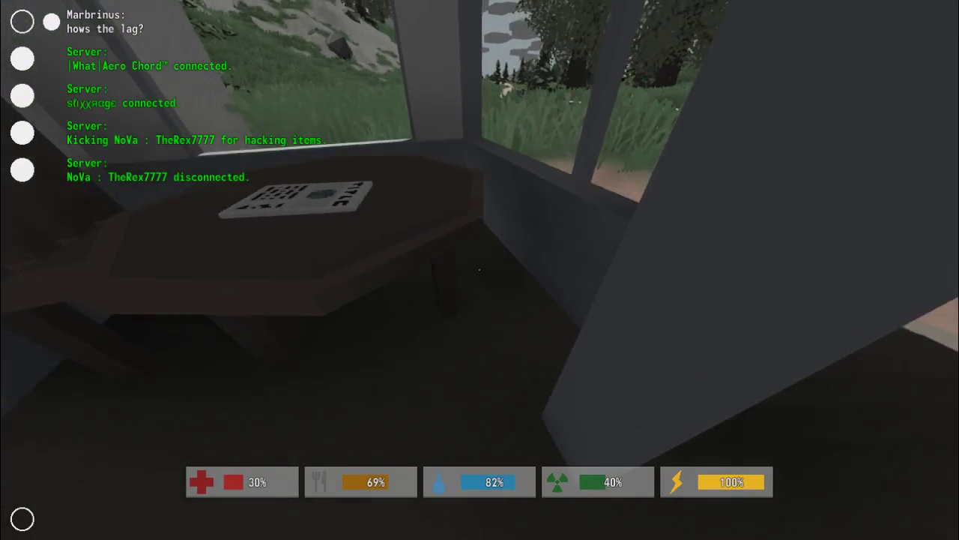
{"action": "key", "text": "w"}
{"action": "key", "text": "w"}
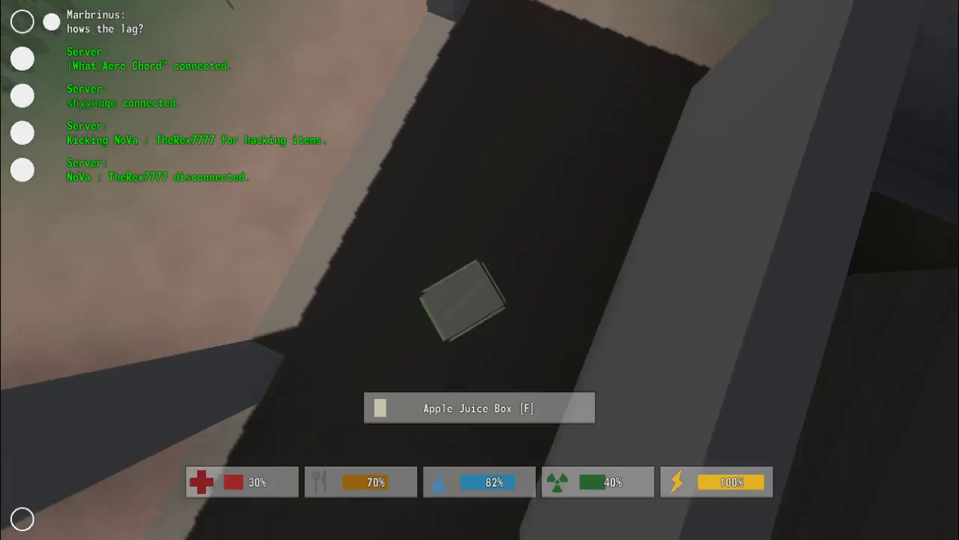
{"action": "key", "text": "f"}
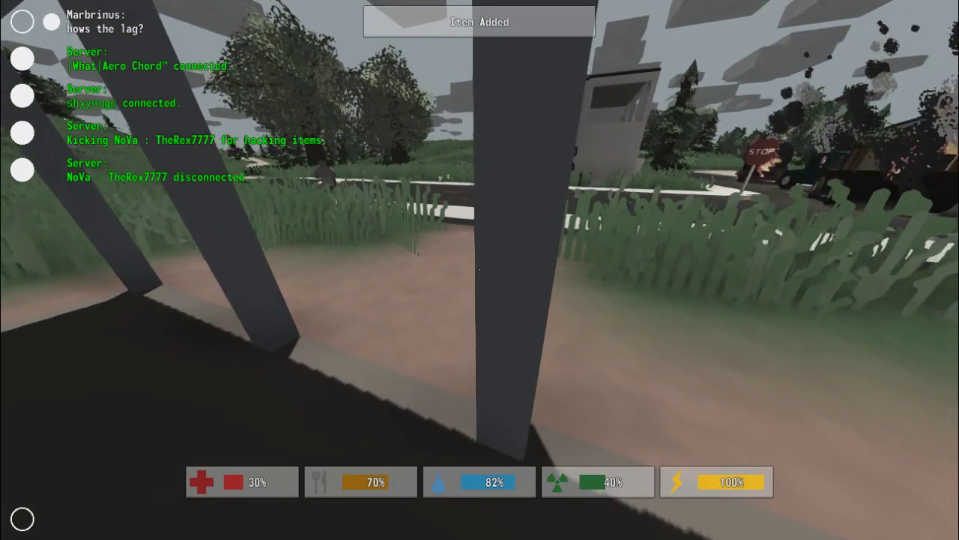
{"action": "key", "text": "Tab"}
{"action": "key", "text": "Tab"}
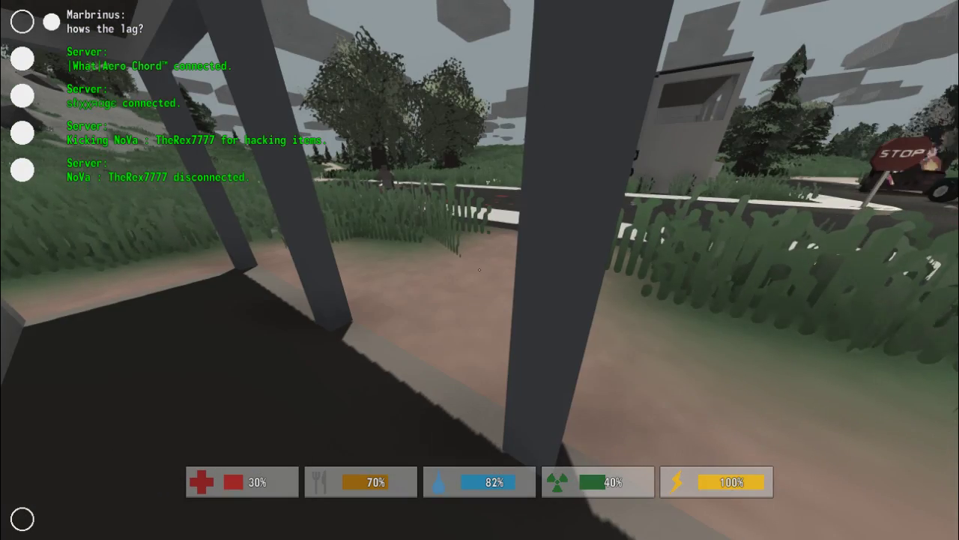
Walk through the grey building's corridor and rooms and exit into the grass field
{"action": "key", "text": "w"}
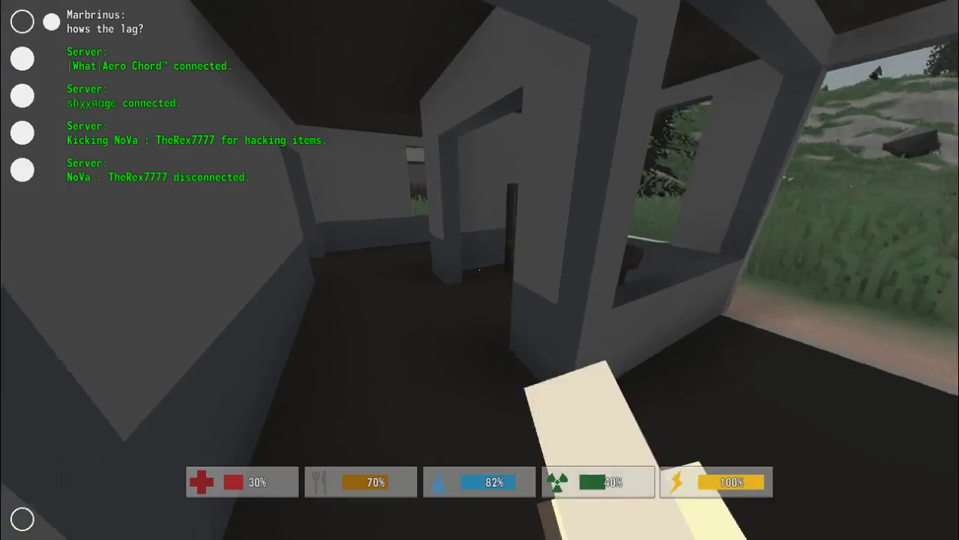
{"action": "key", "text": "w"}
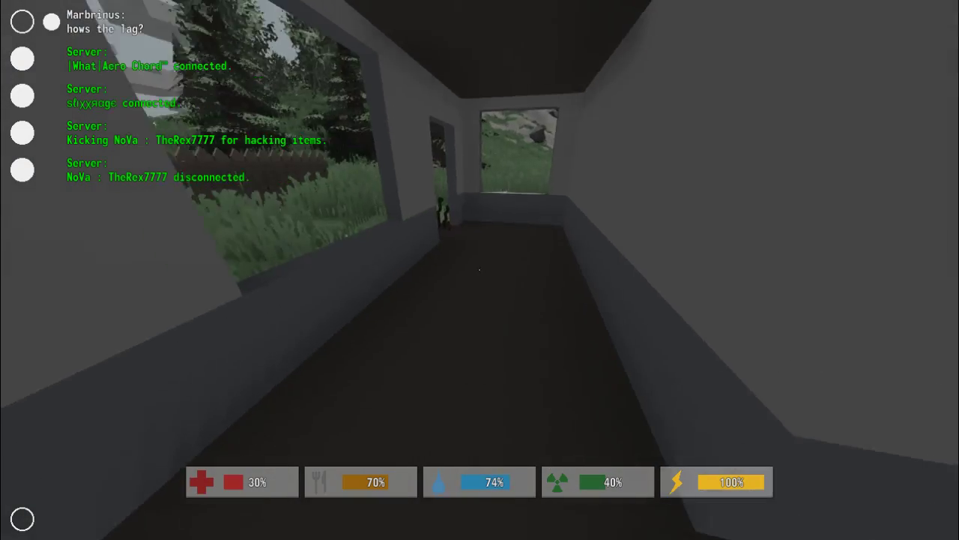
{"action": "key", "text": "w"}
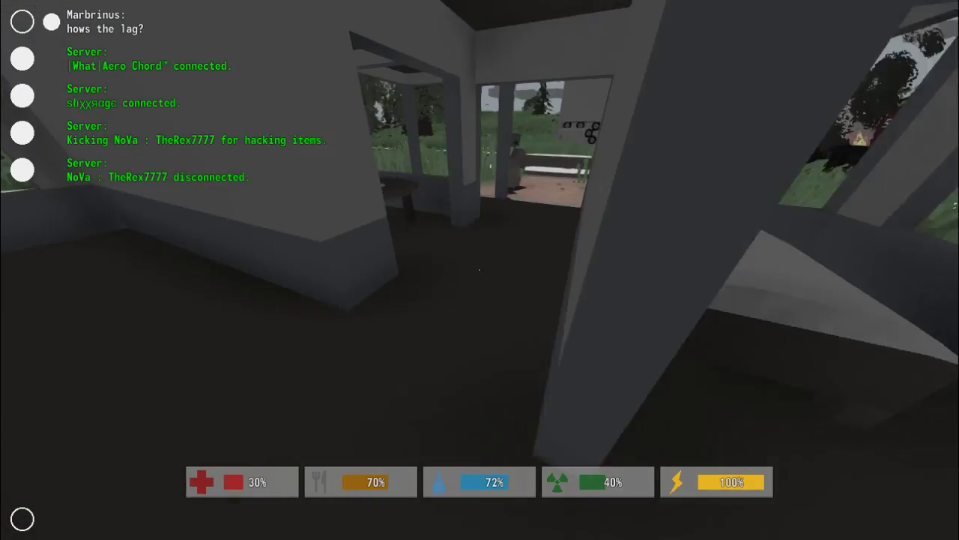
{"action": "key", "text": "w"}
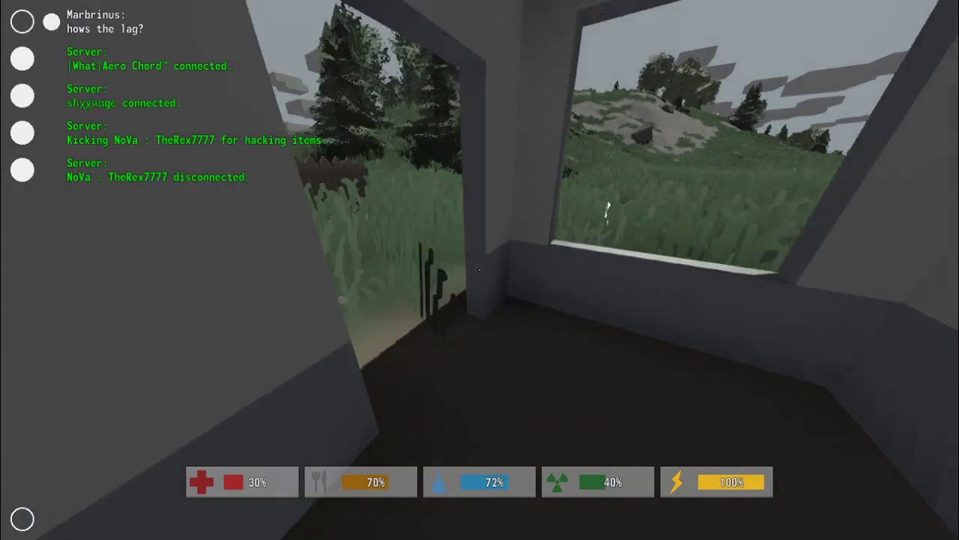
{"action": "key", "text": "w"}
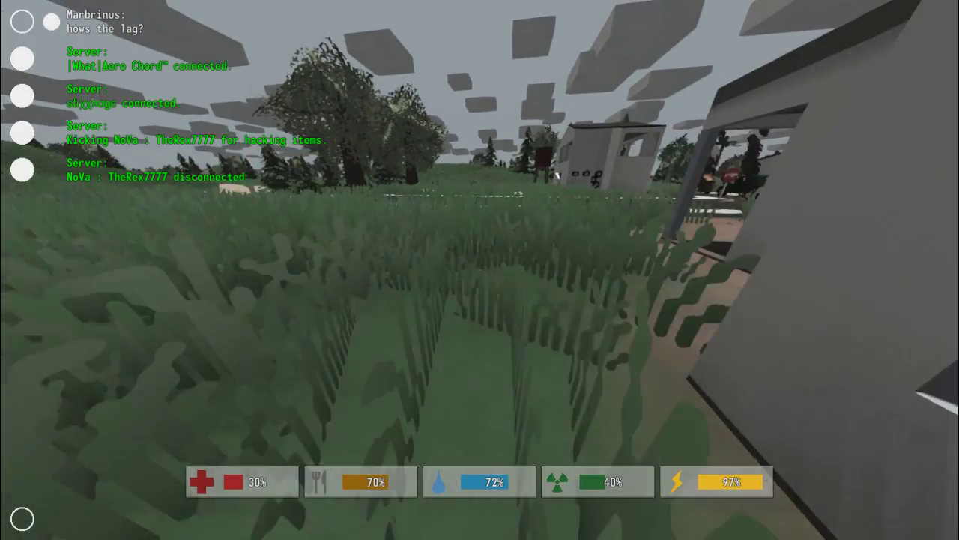
Sprint to the roadside body, take its Napsack, and punch the attacking zombie twice
{"action": "key", "text": "w"}
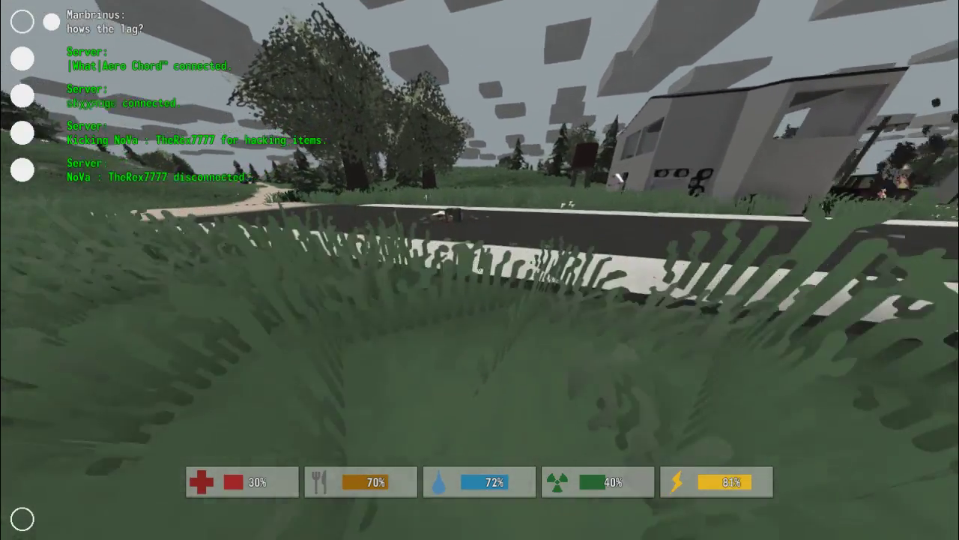
{"action": "key", "text": "w"}
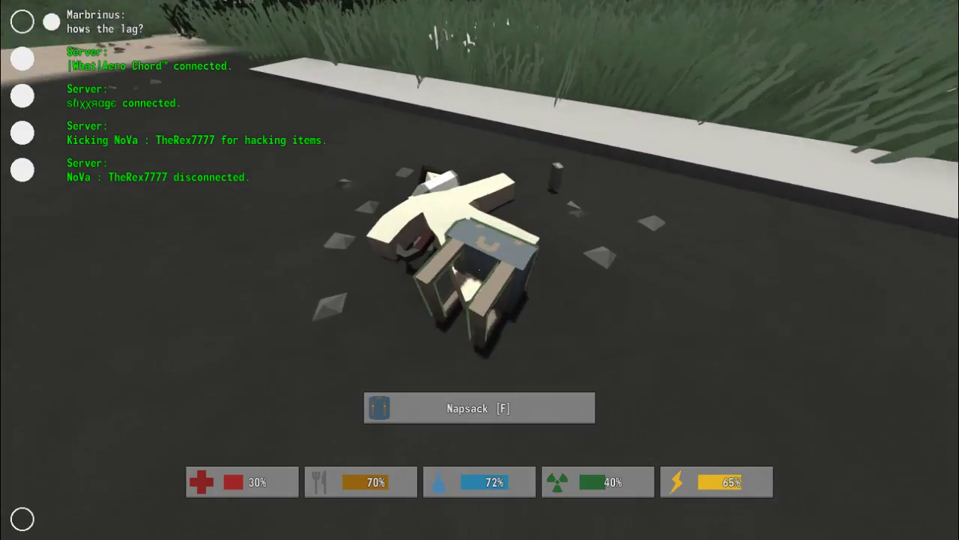
{"action": "key", "text": "f"}
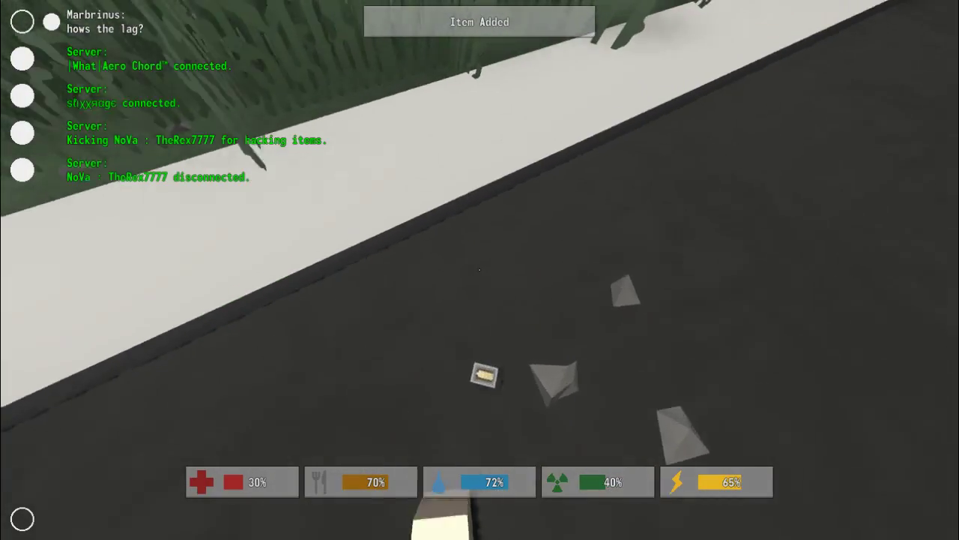
{"action": "left_click", "coordinate": [480, 270]}
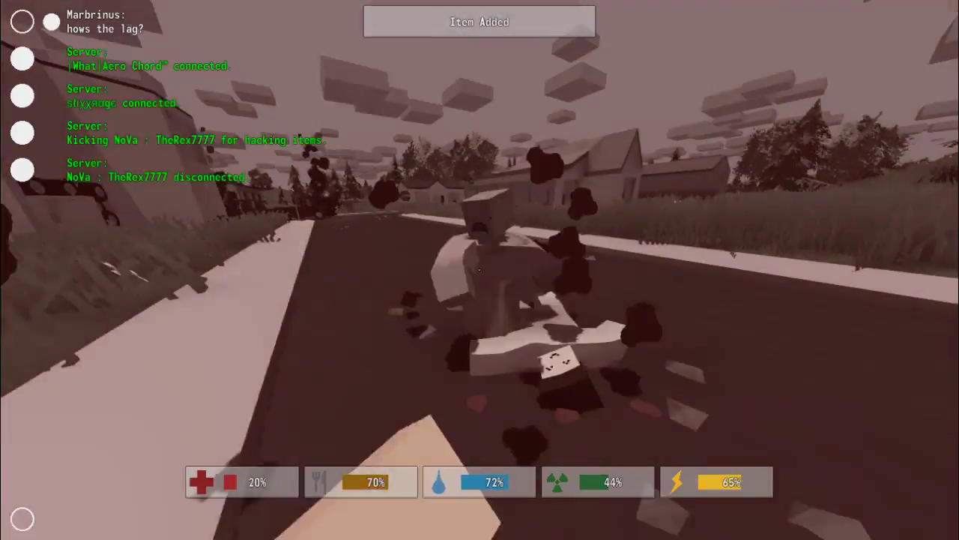
{"action": "left_click", "coordinate": [480, 270]}
Sprint down the dirt road away from the zombie
{"action": "key", "text": "shift+w"}
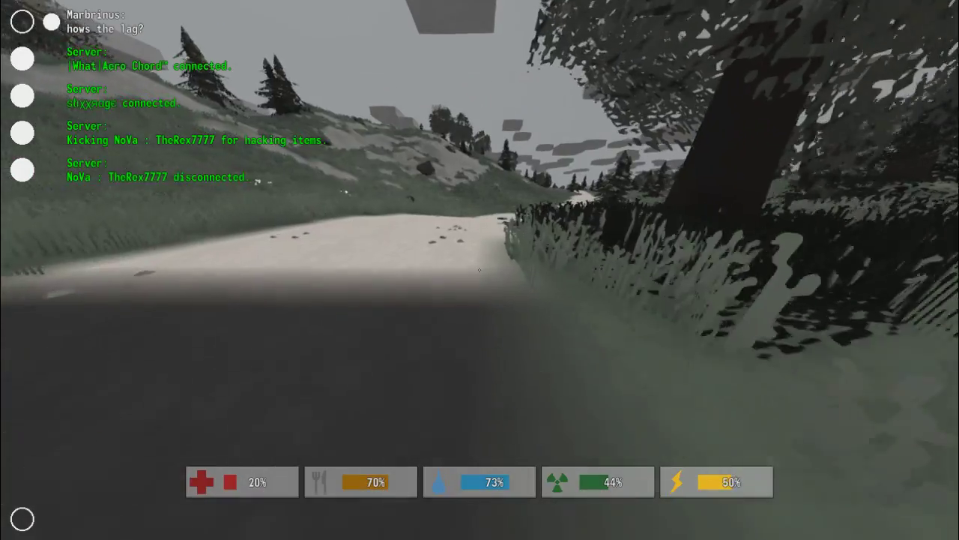
{"action": "key", "text": "shift+w"}
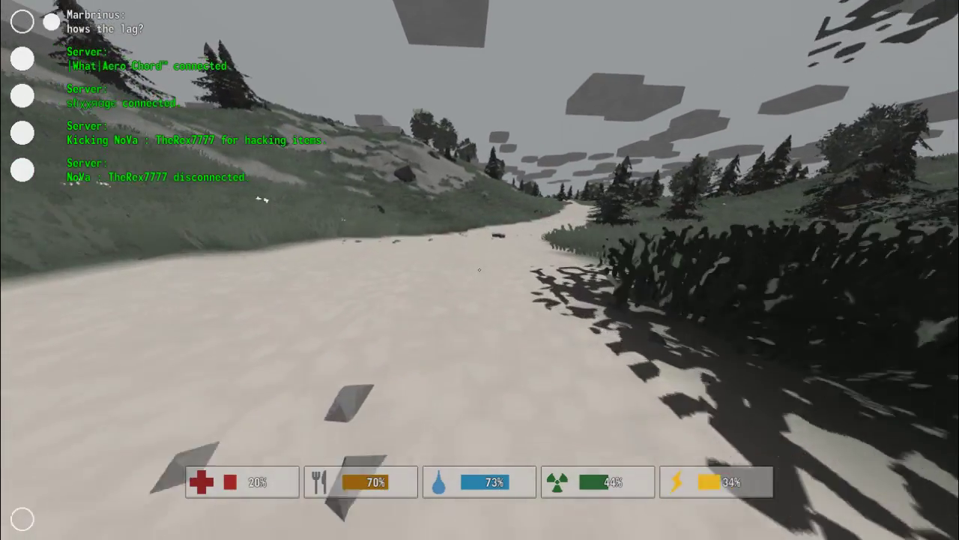
{"action": "key", "text": "shift+w"}
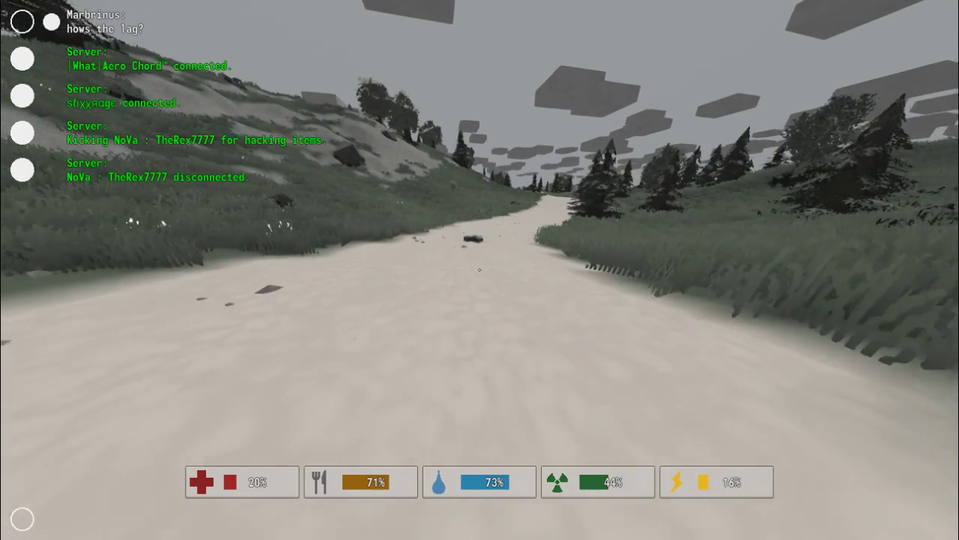
{"action": "key", "text": "shift+w"}
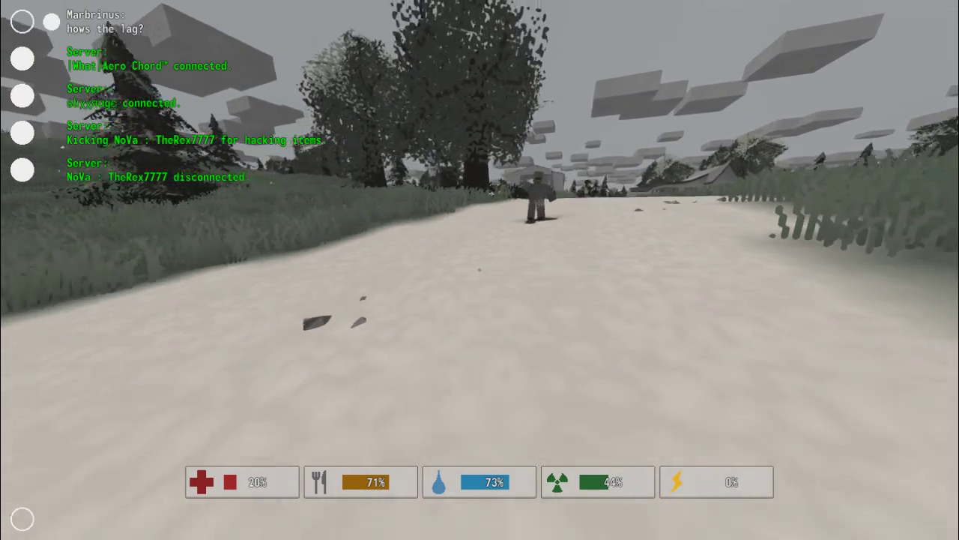
{"action": "key", "text": "w"}
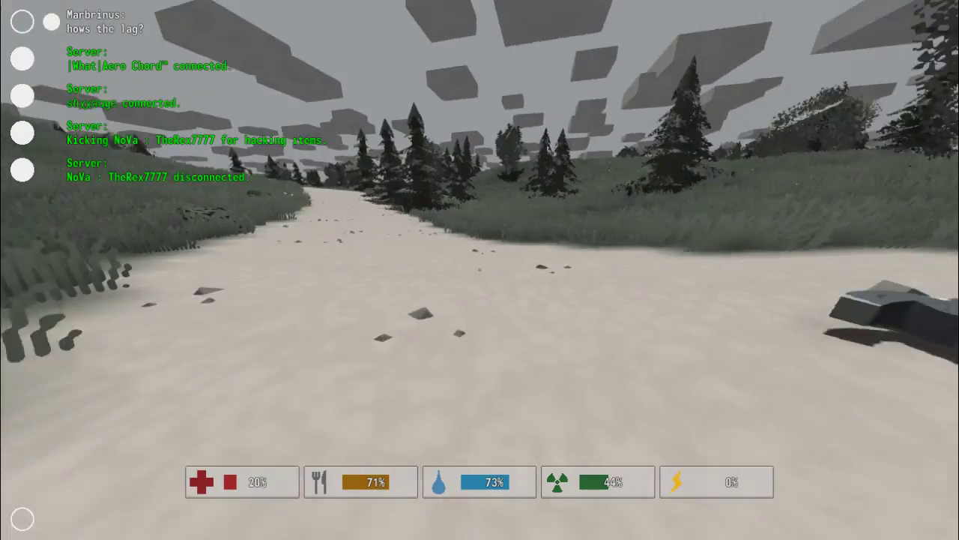
Move past the zombie, pick up the plank and loot the dead zombie
{"action": "key", "text": "w"}
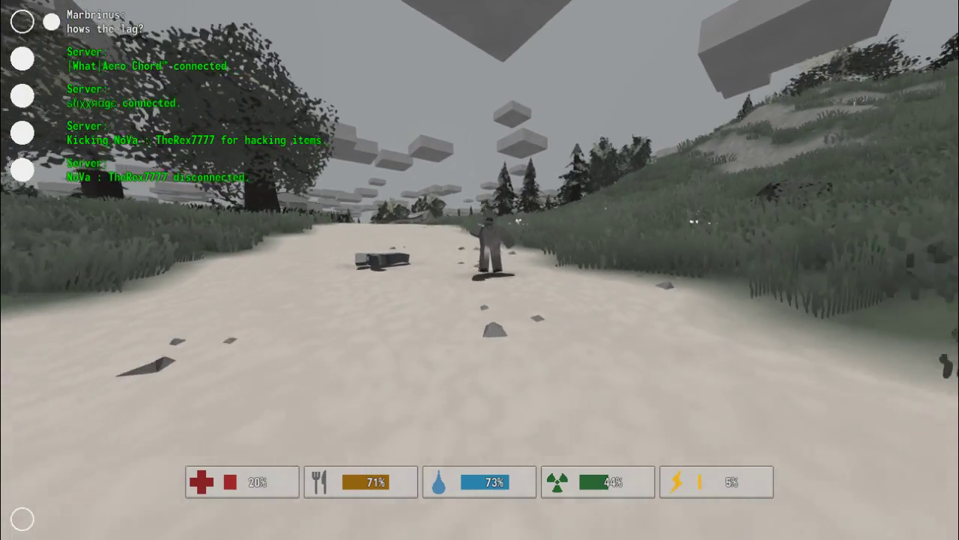
{"action": "key", "text": "w"}
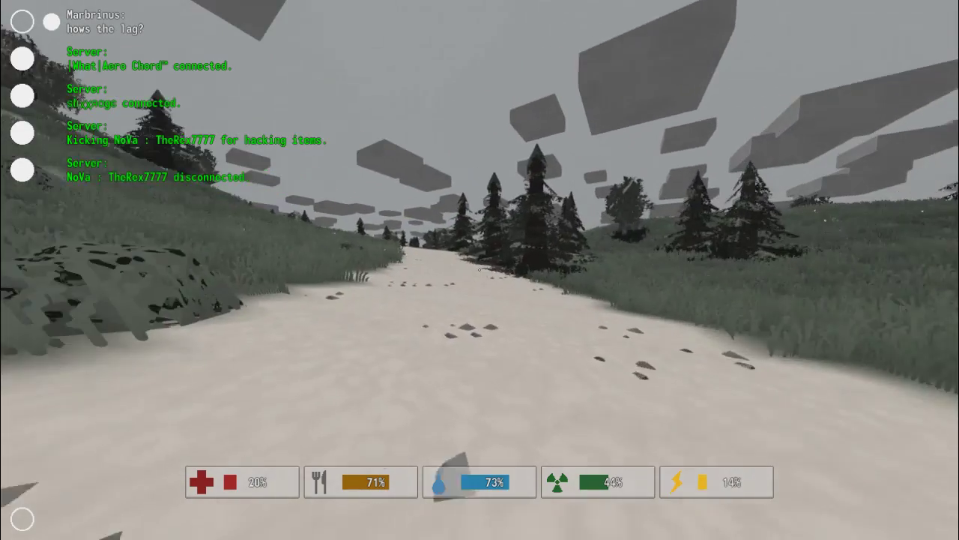
{"action": "key", "text": "w"}
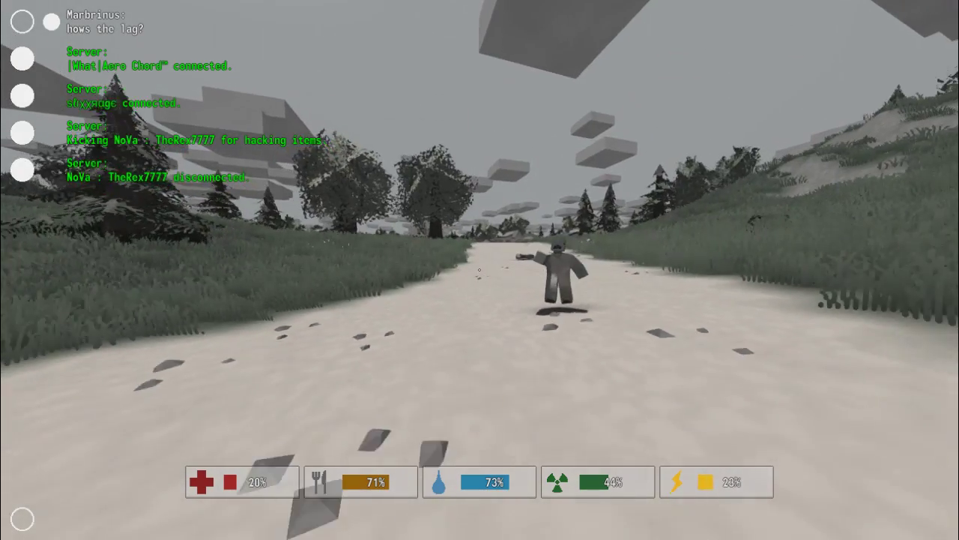
{"action": "key", "text": "w"}
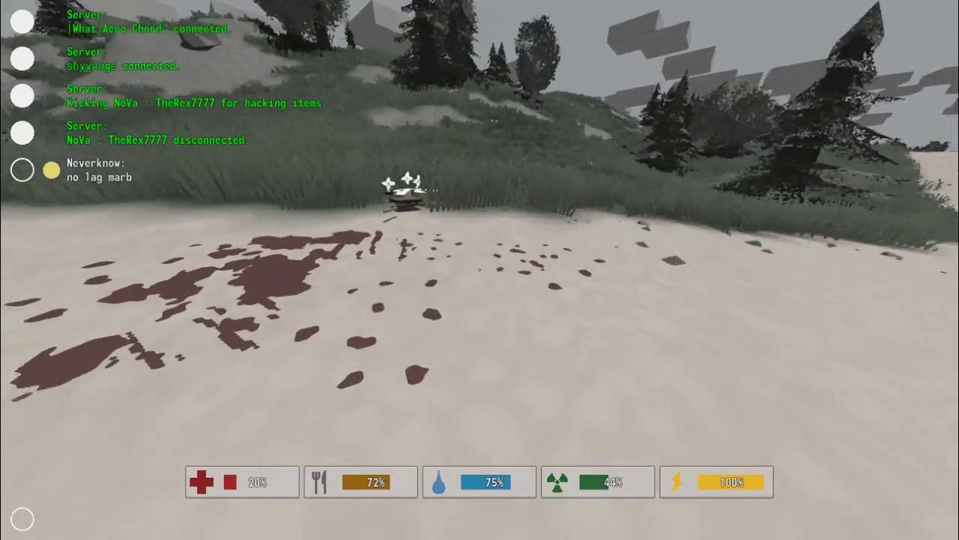
{"action": "key", "text": "f"}
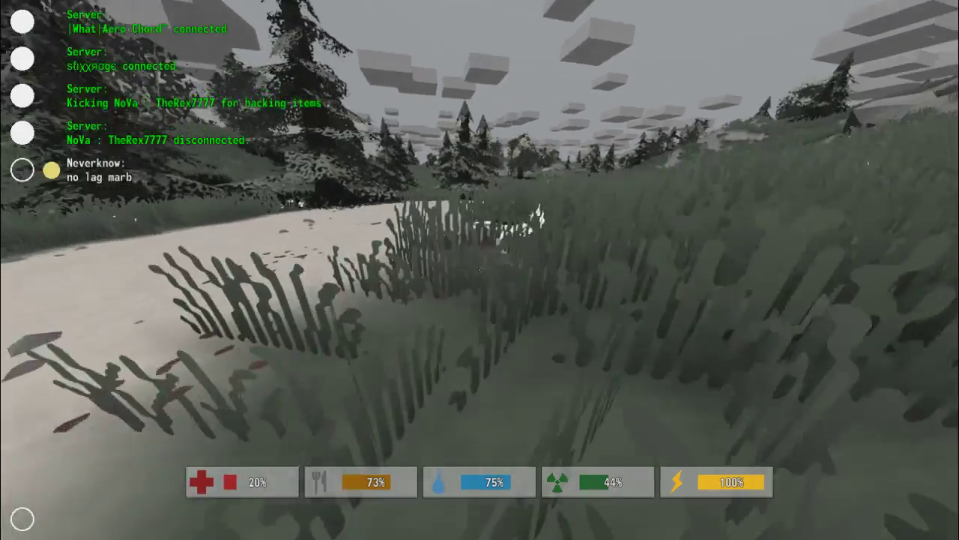
{"action": "key", "text": "f"}
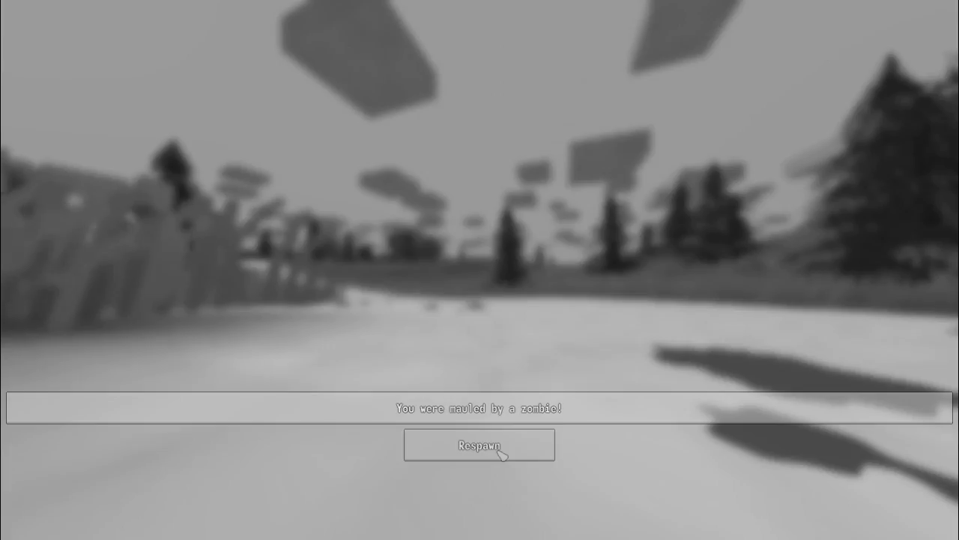
Respawn from the death screen onto the grassy lakeside hillside
{"action": "left_click", "coordinate": [501, 455]}
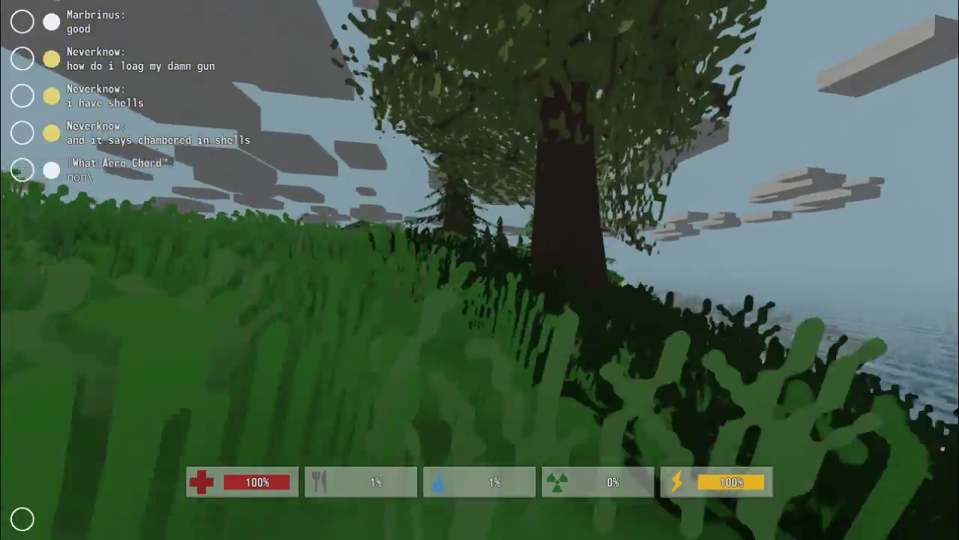
Walk past the pine tree and sprint across the grass field to the white lighthouse door
{"action": "key", "text": "w"}
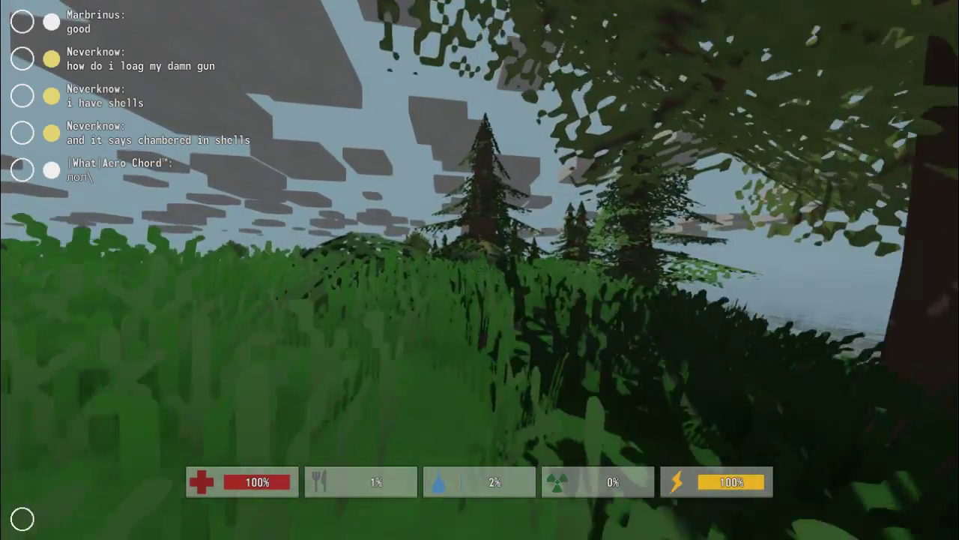
{"action": "key", "text": "w"}
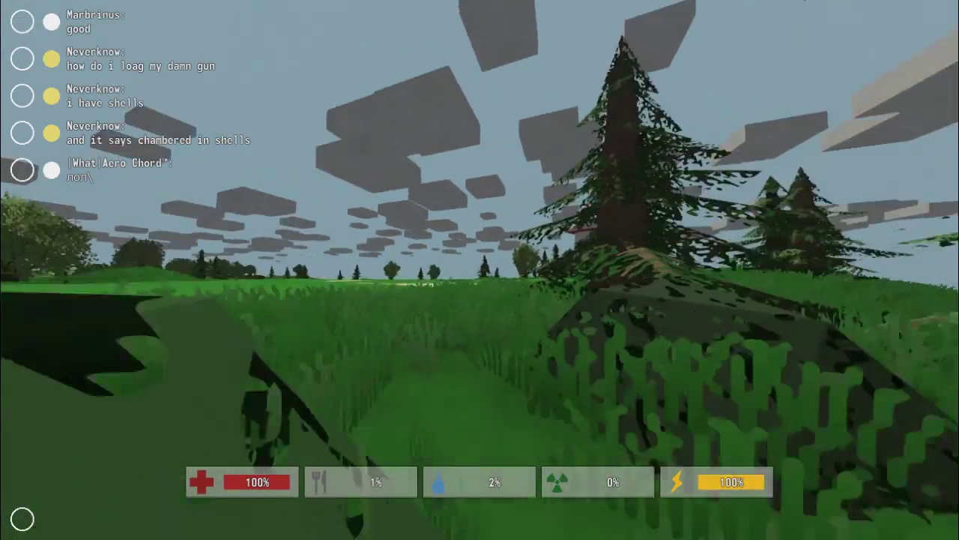
{"action": "key", "text": "w"}
{"action": "key", "text": "w"}
{"action": "key", "text": "w"}
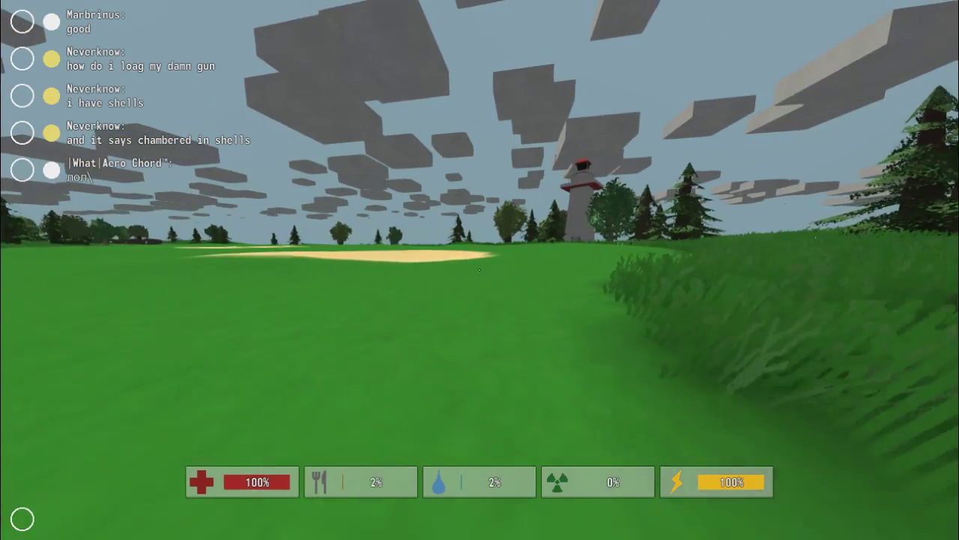
{"action": "key", "text": "w"}
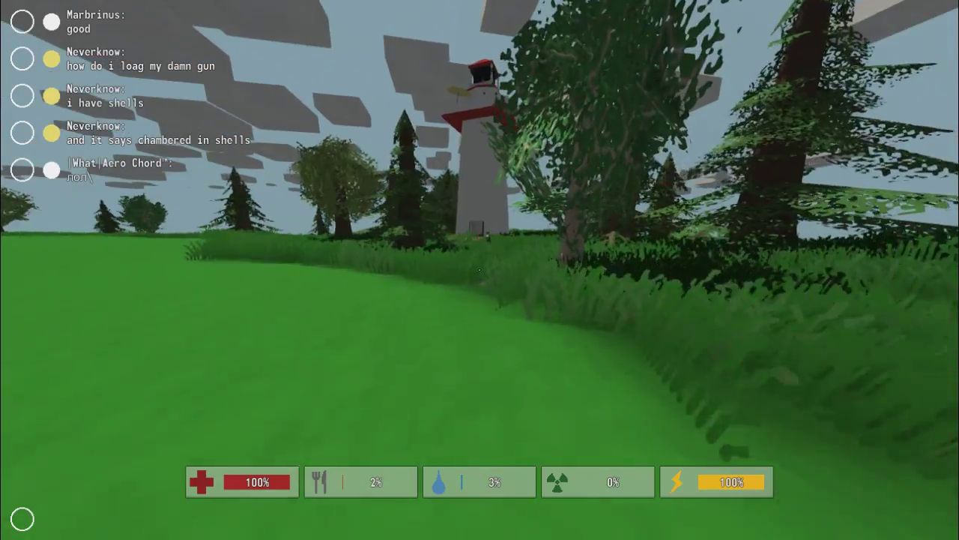
{"action": "key", "text": "w"}
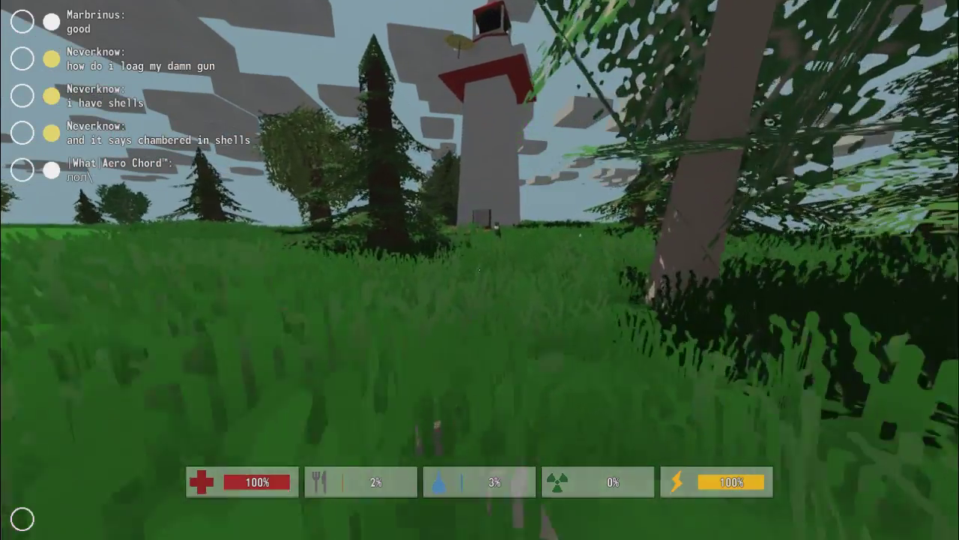
{"action": "key", "text": "w"}
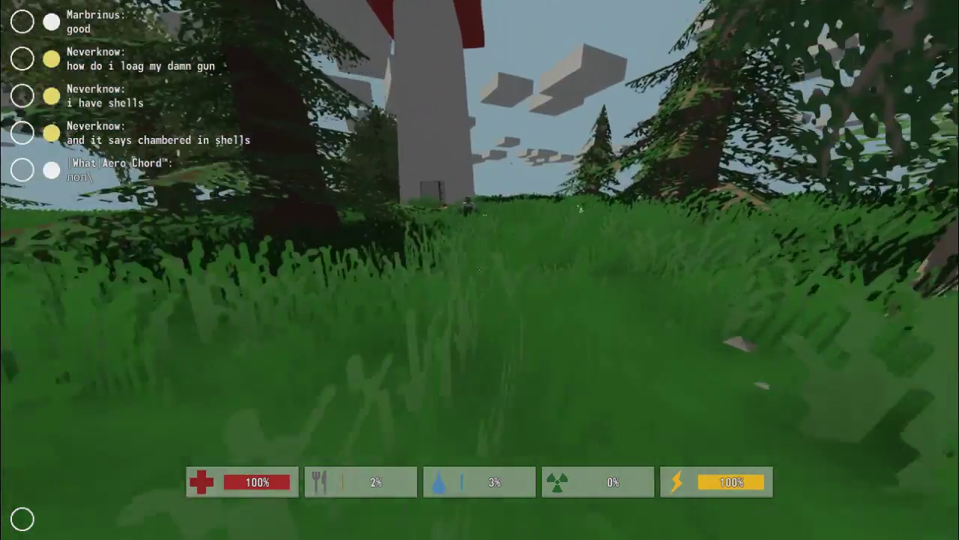
{"action": "key", "text": "w"}
{"action": "key", "text": "shift+w"}
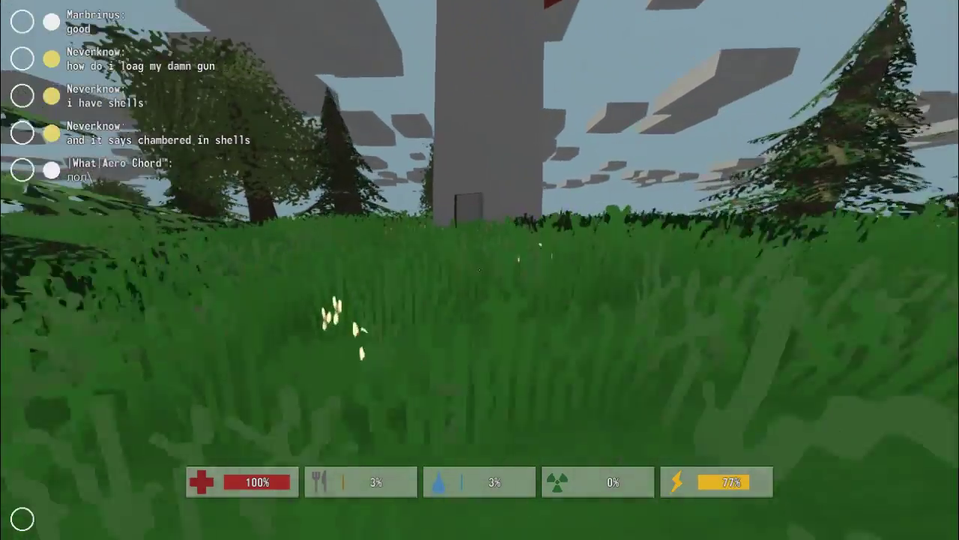
{"action": "key", "text": "w"}
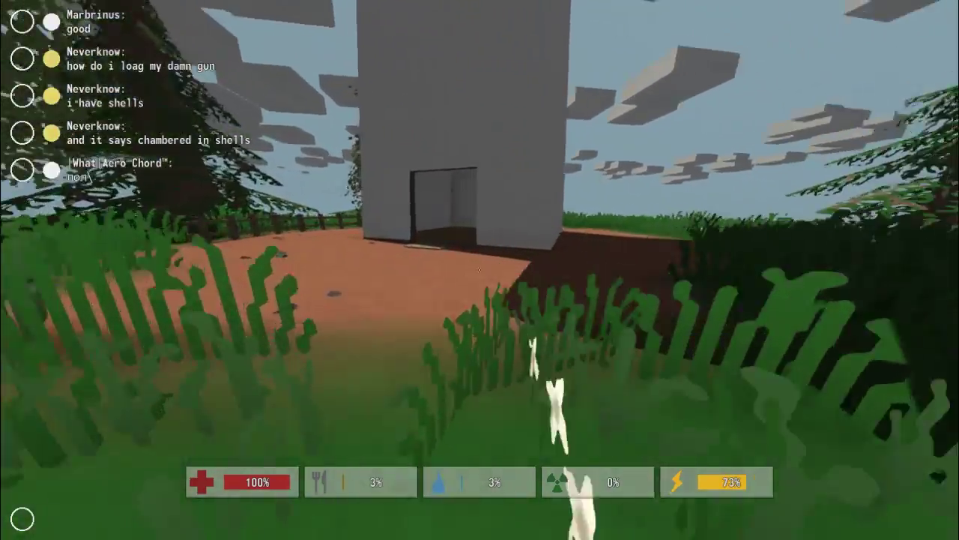
Enter the lighthouse and climb the ladder up onto the rooftop
{"action": "key", "text": "w"}
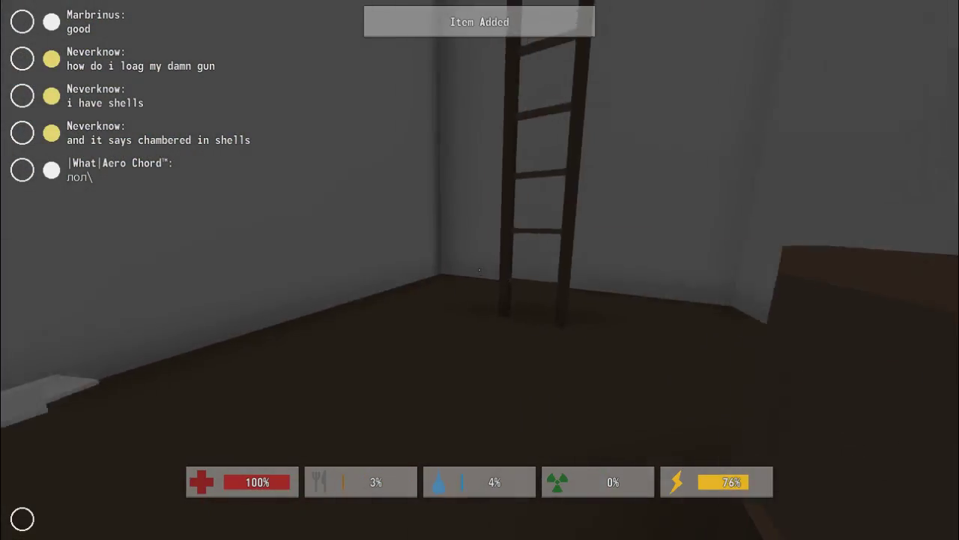
{"action": "key", "text": "w"}
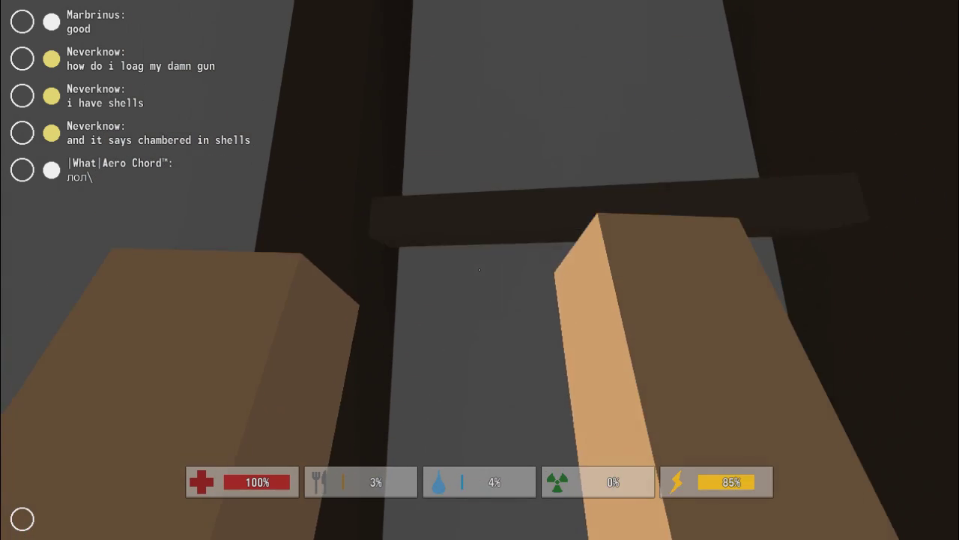
{"action": "key", "text": "w"}
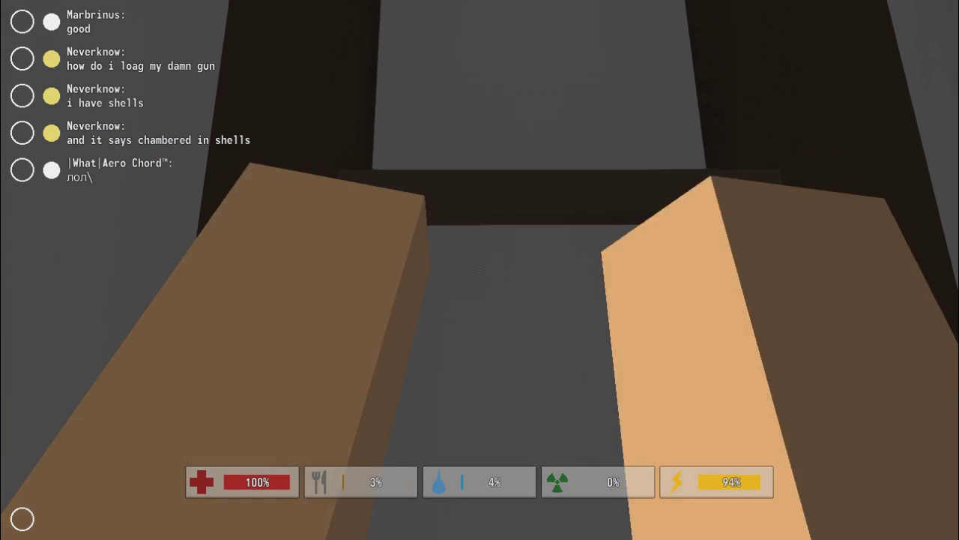
{"action": "key", "text": "w"}
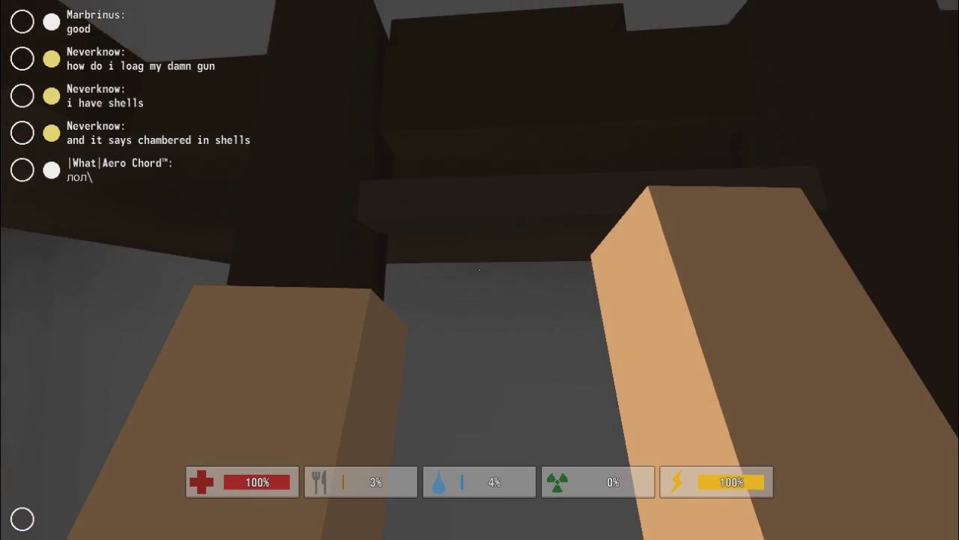
{"action": "key", "text": "w"}
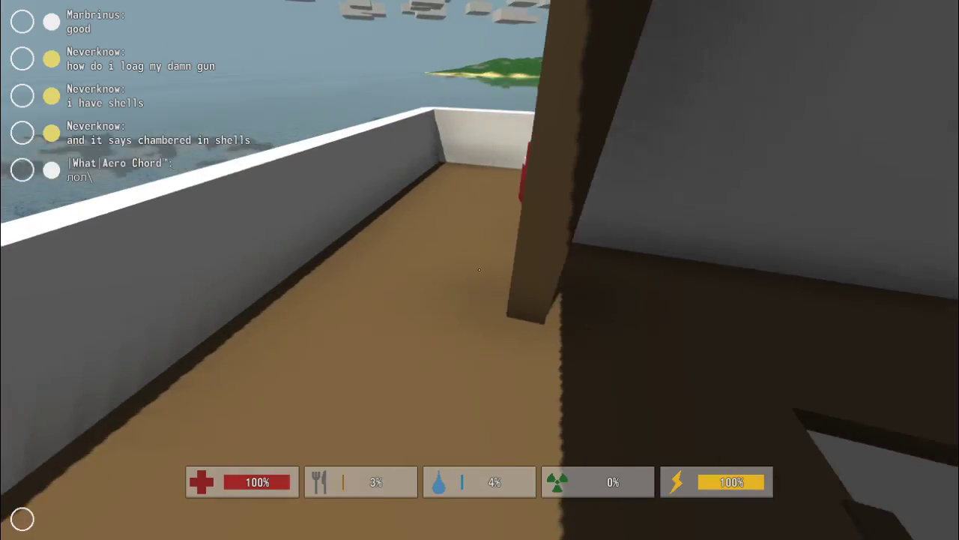
Walk the rooftop walkway past the red crate and pick up the Buckshot shell
{"action": "key", "text": "w"}
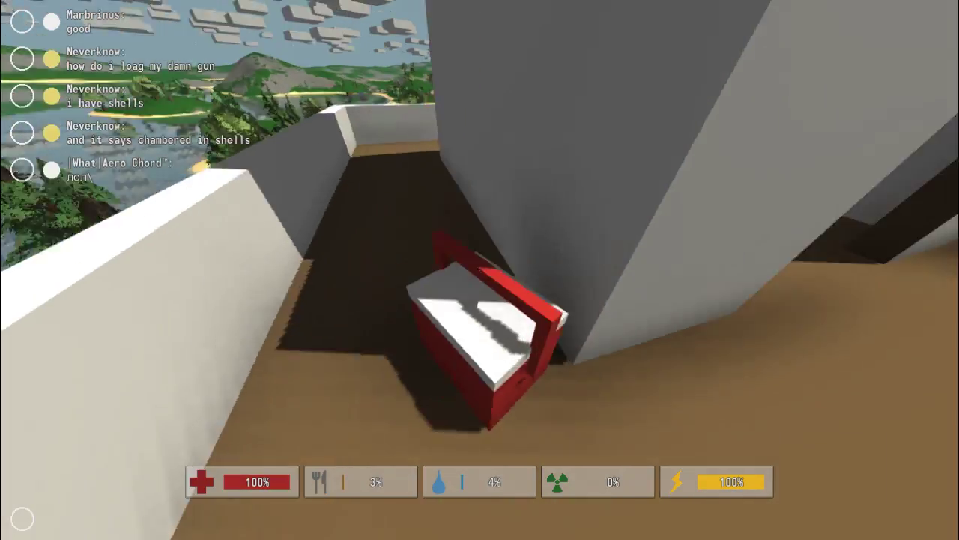
{"action": "key", "text": "w"}
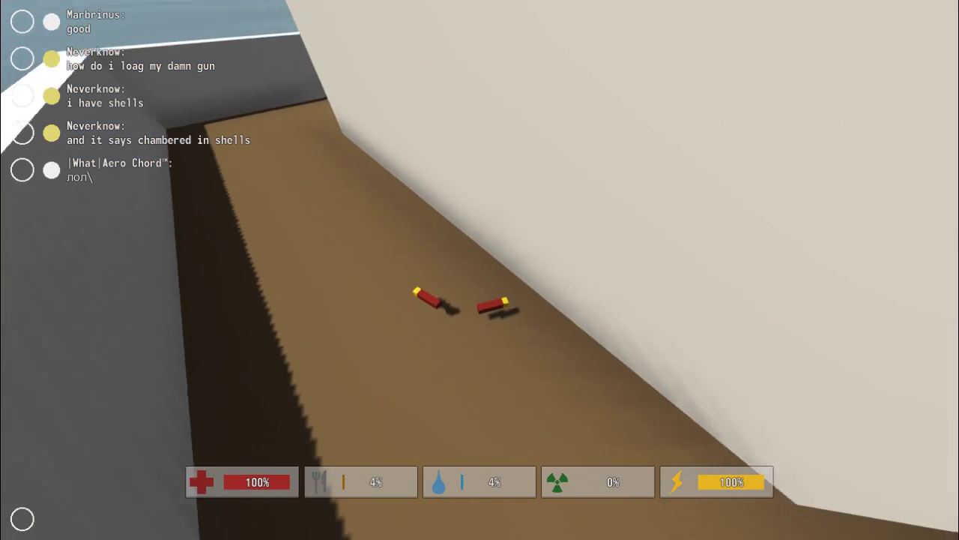
{"action": "key", "text": "f"}
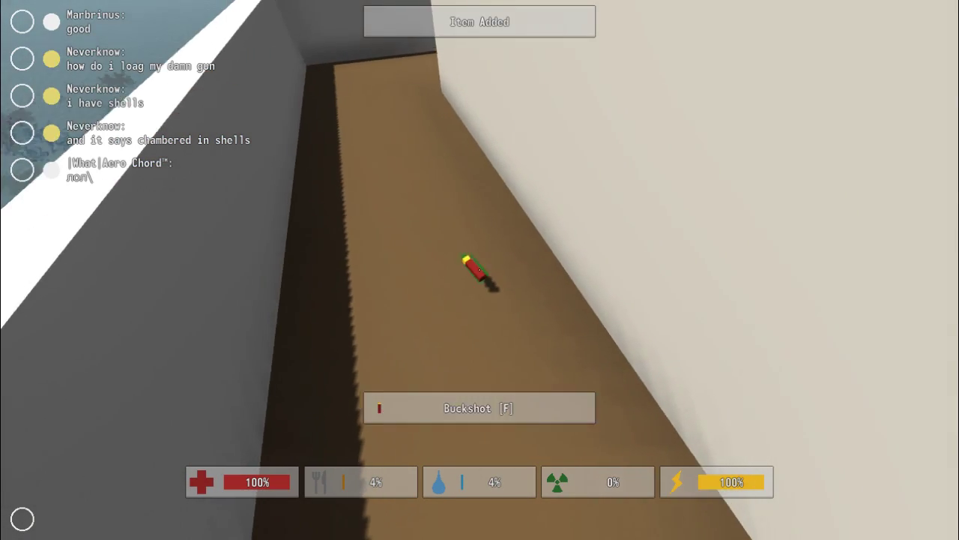
{"action": "key", "text": "w"}
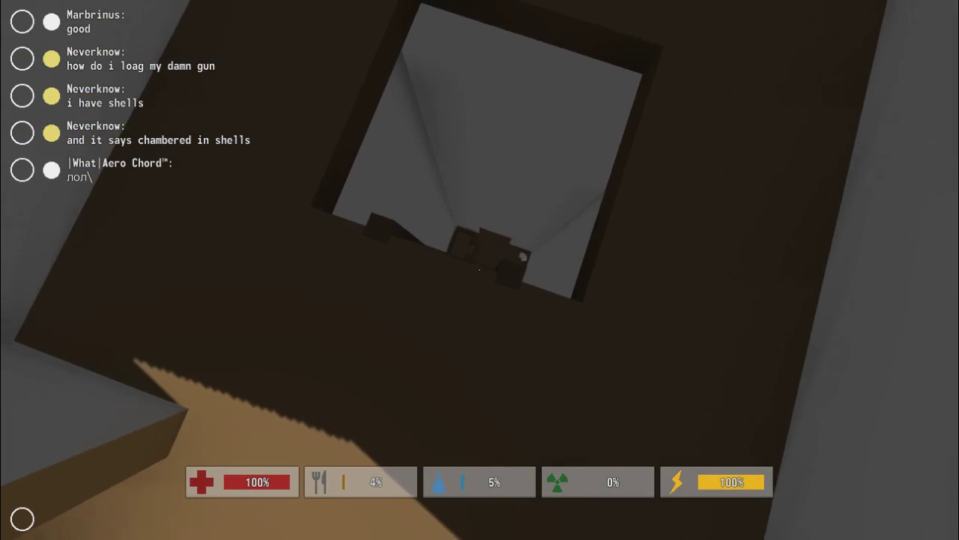
{"action": "key", "text": "w"}
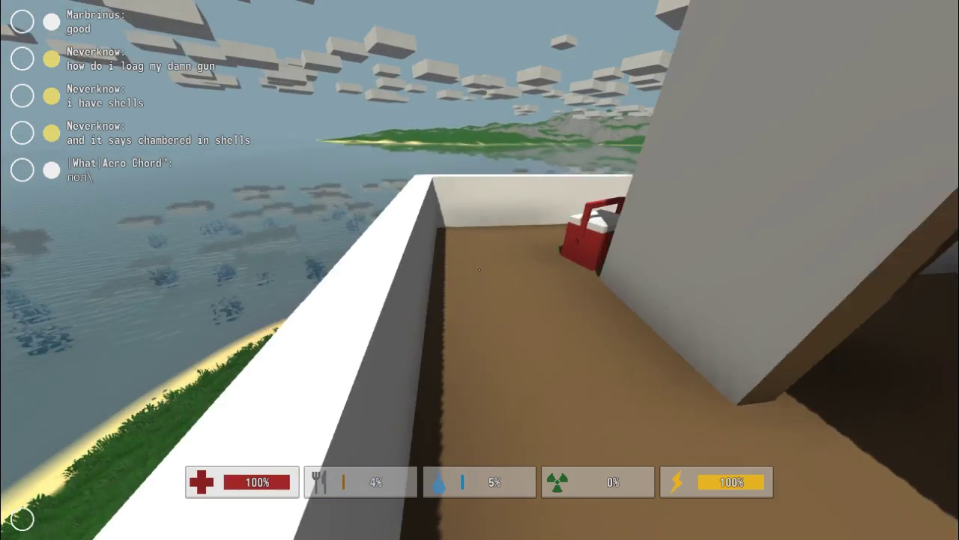
Look out over the island, then go back inside and down to the ground floor
{"action": "key", "text": "space"}
{"action": "key", "text": "w"}
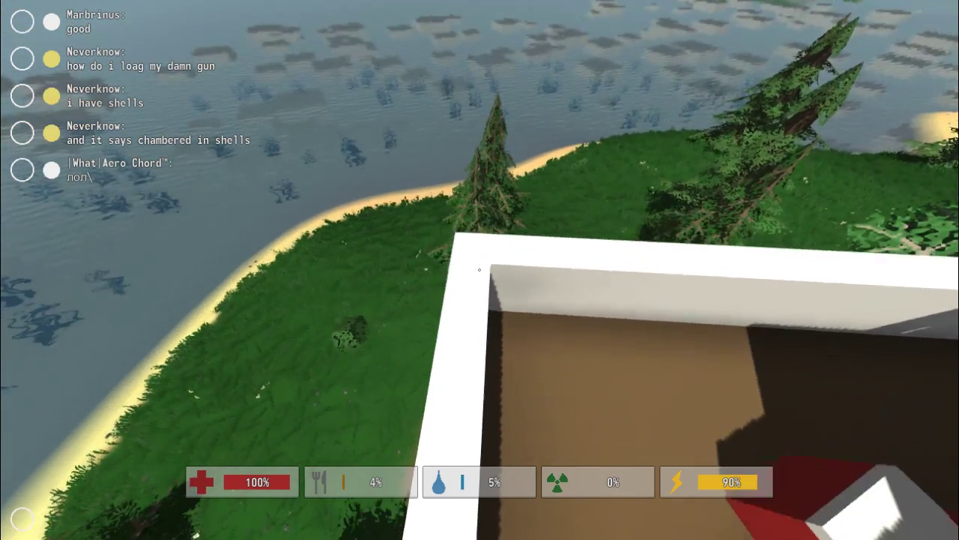
{"action": "key", "text": "w"}
{"action": "key", "text": "w"}
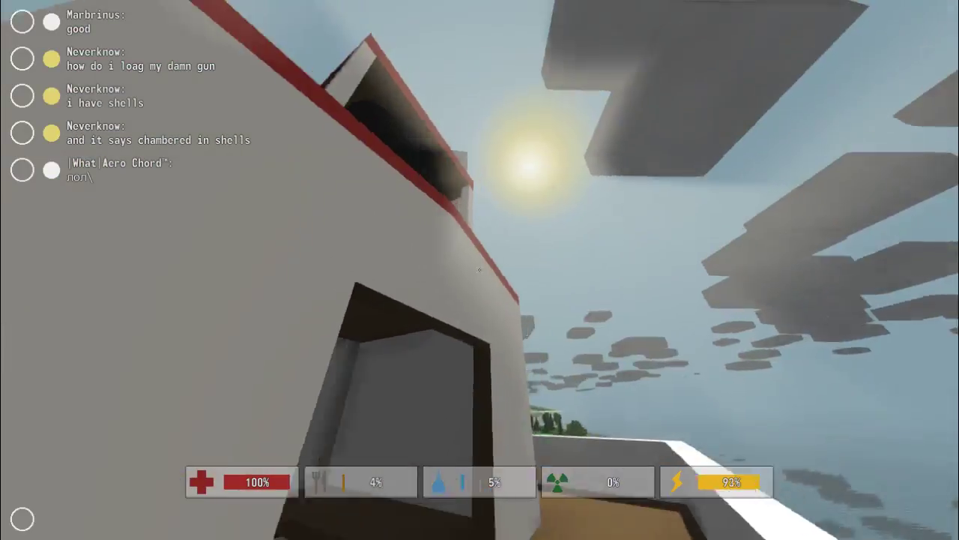
{"action": "key", "text": "w"}
{"action": "key", "text": "w"}
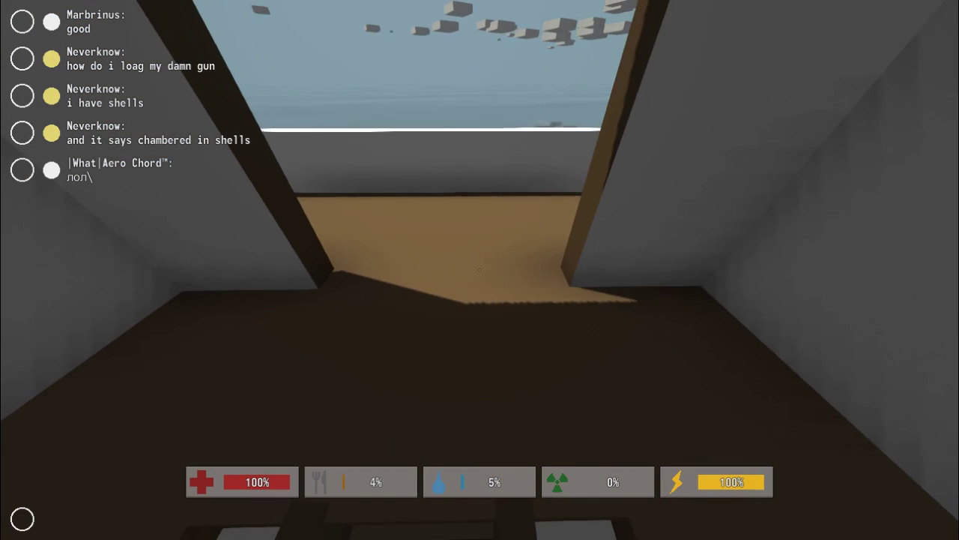
{"action": "key", "text": "w"}
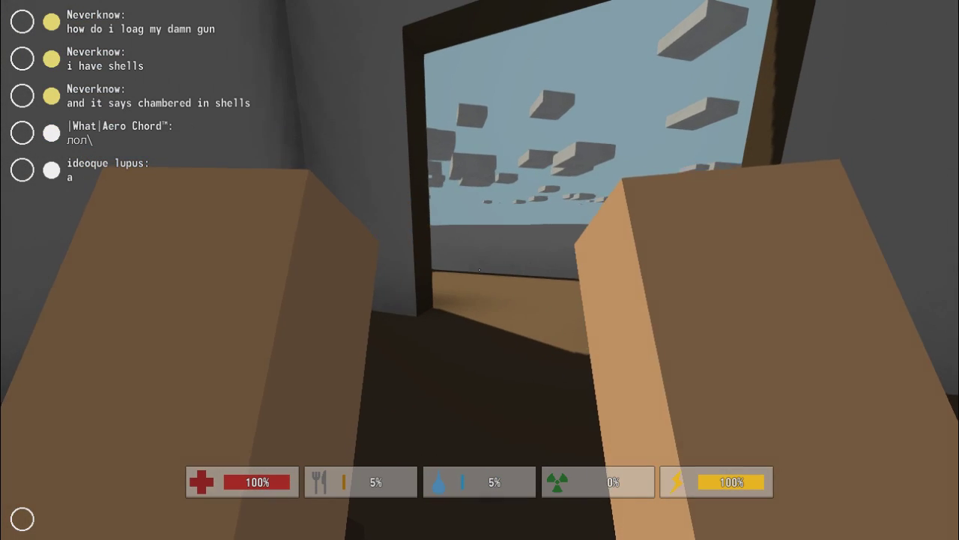
{"action": "key", "text": "w"}
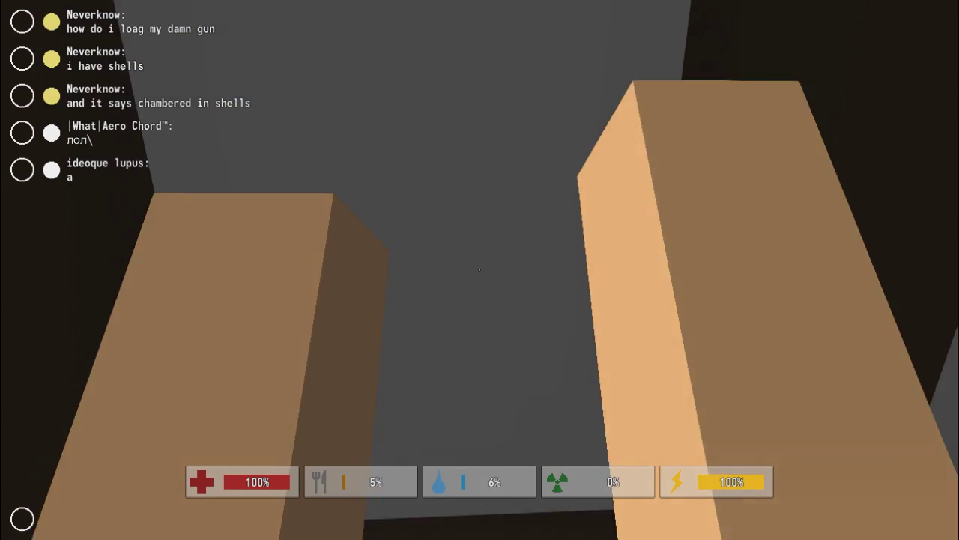
{"action": "key", "text": "w"}
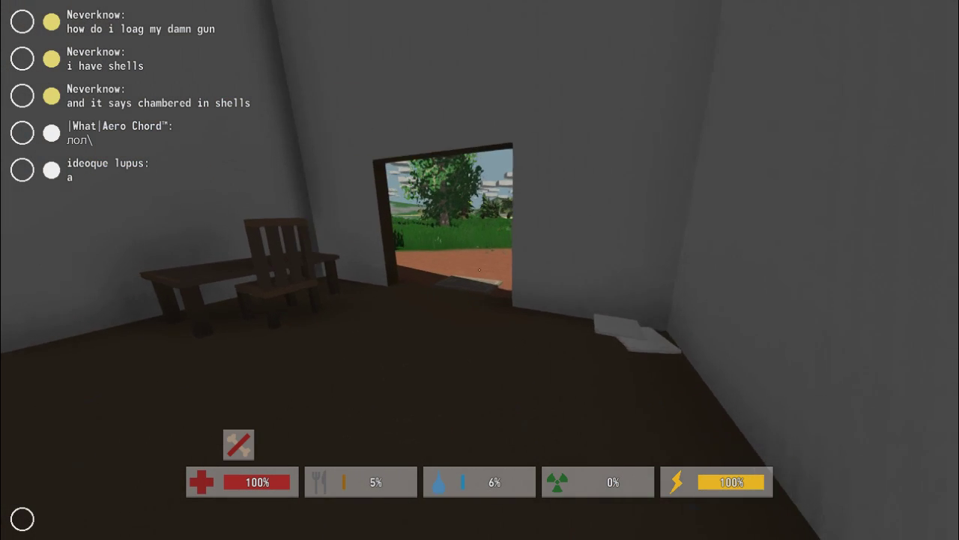
Leave the lighthouse, cross the grass field and sprint along the lakeshore to the grey building
{"action": "key", "text": "w"}
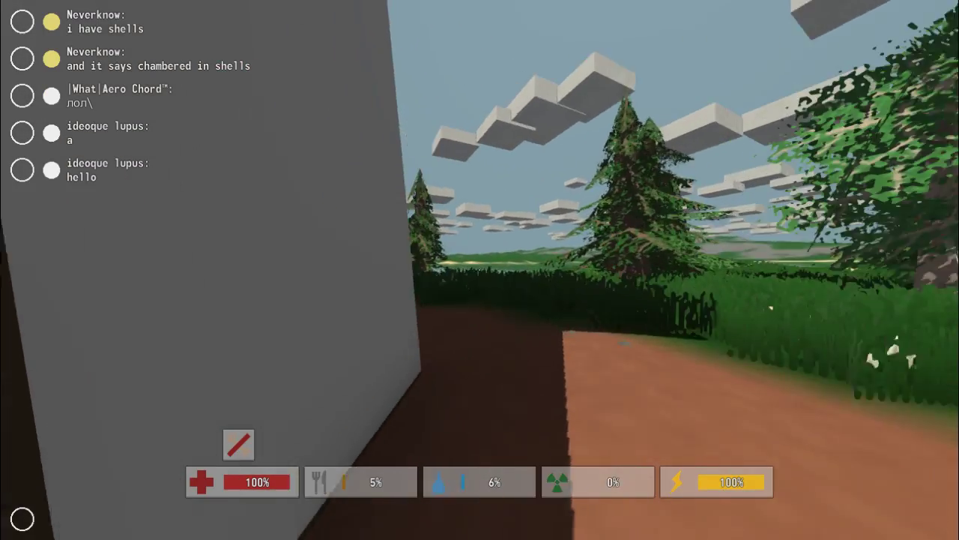
{"action": "key", "text": "w"}
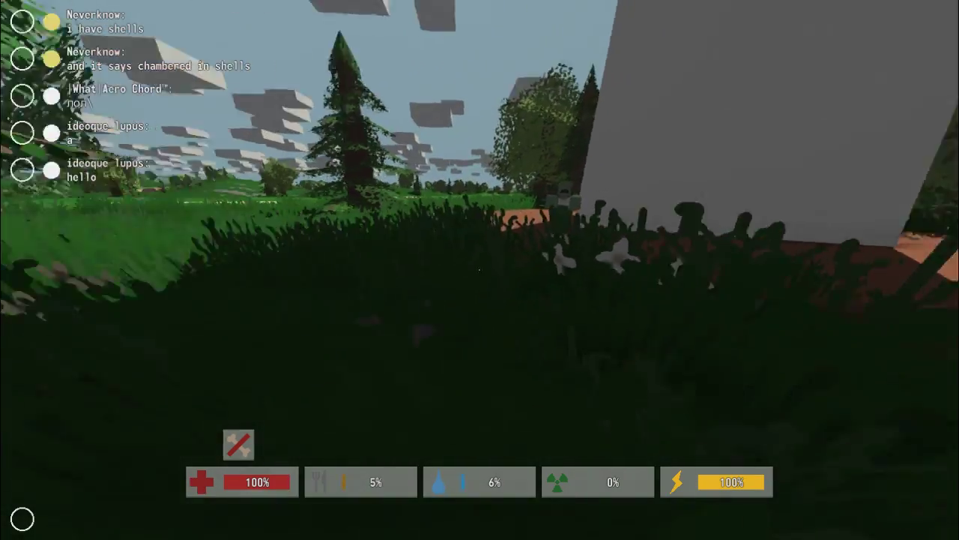
{"action": "key", "text": "w"}
{"action": "key", "text": "w"}
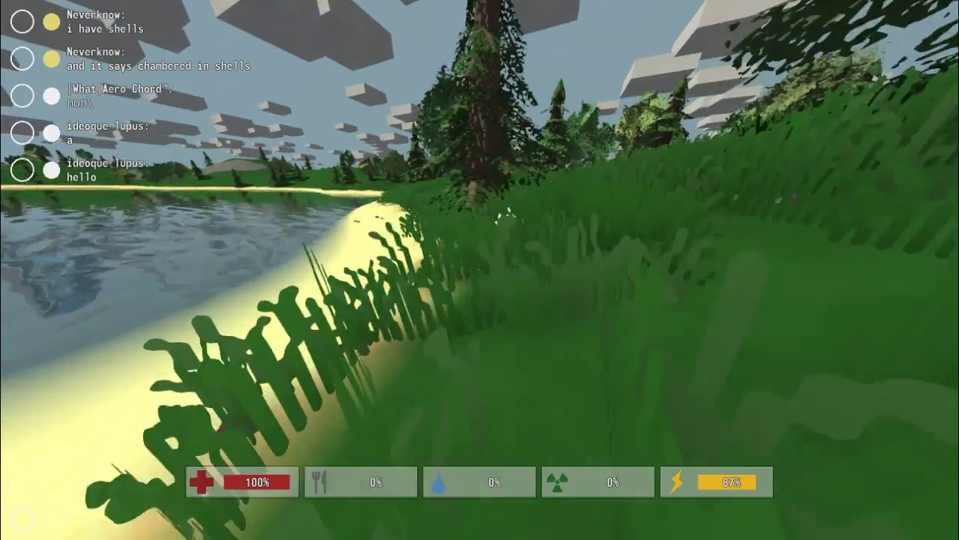
{"action": "key", "text": "shift+w"}
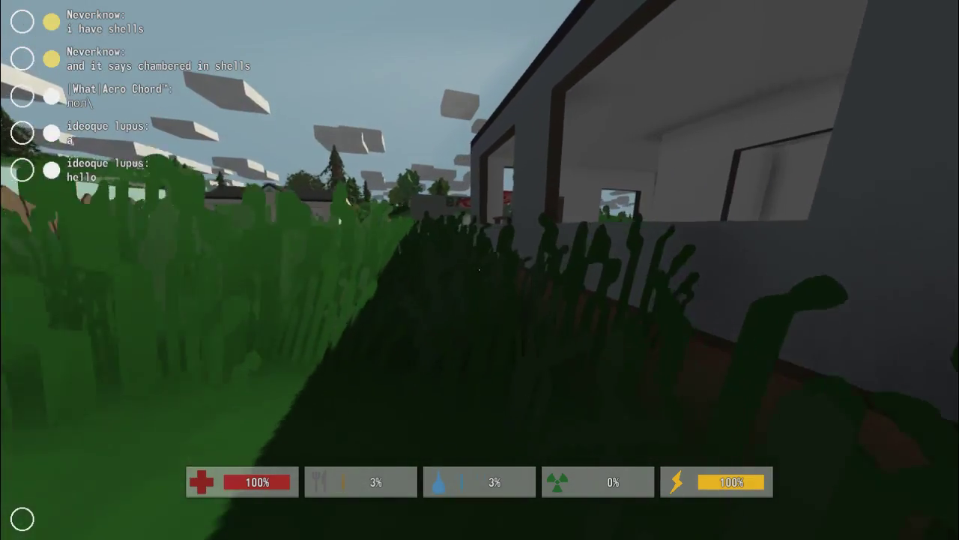
Walk into town and climb through the bank window to look around inside
{"action": "key", "text": "w"}
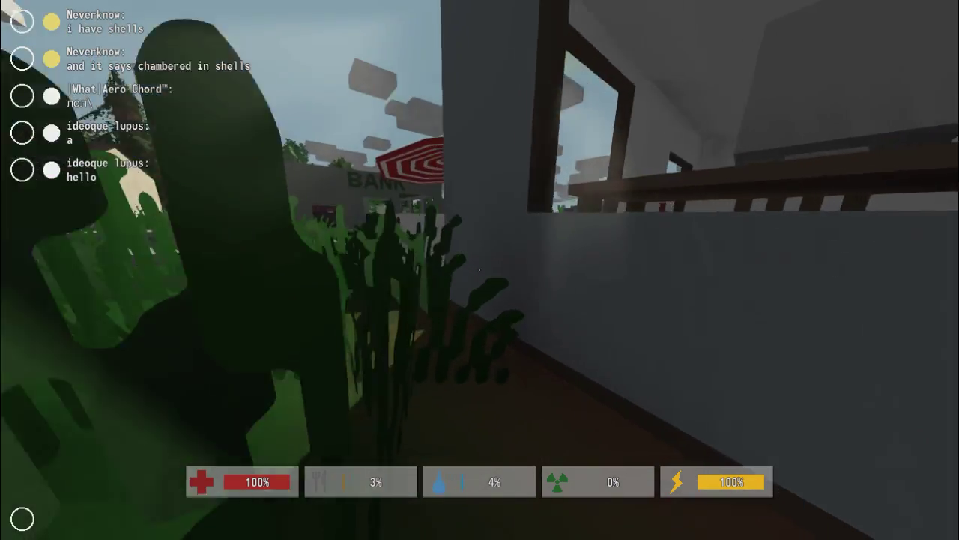
{"action": "key", "text": "w"}
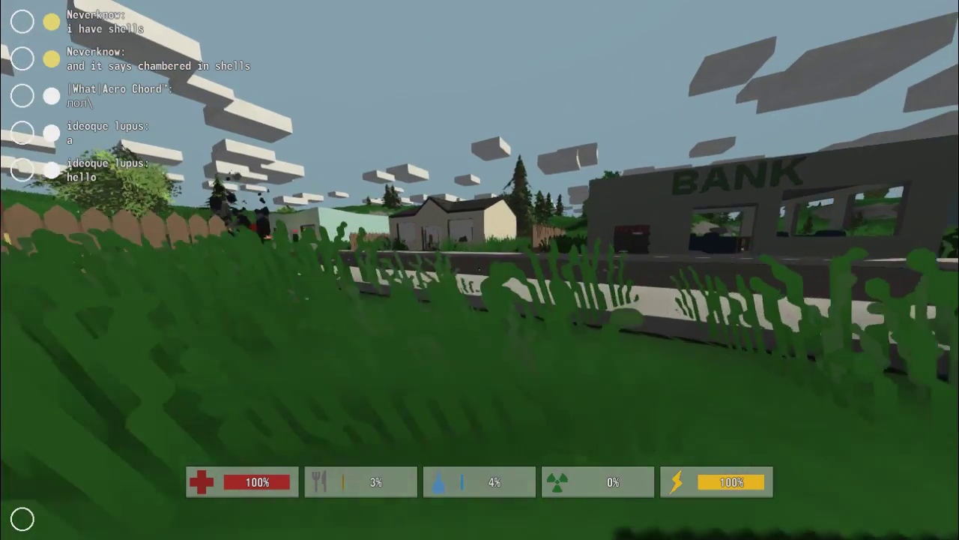
{"action": "key", "text": "w"}
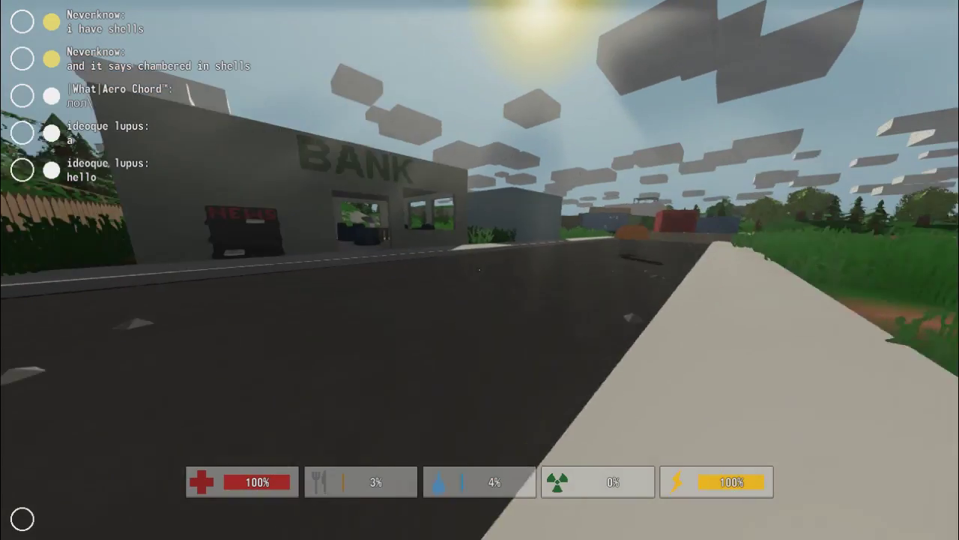
{"action": "key", "text": "w"}
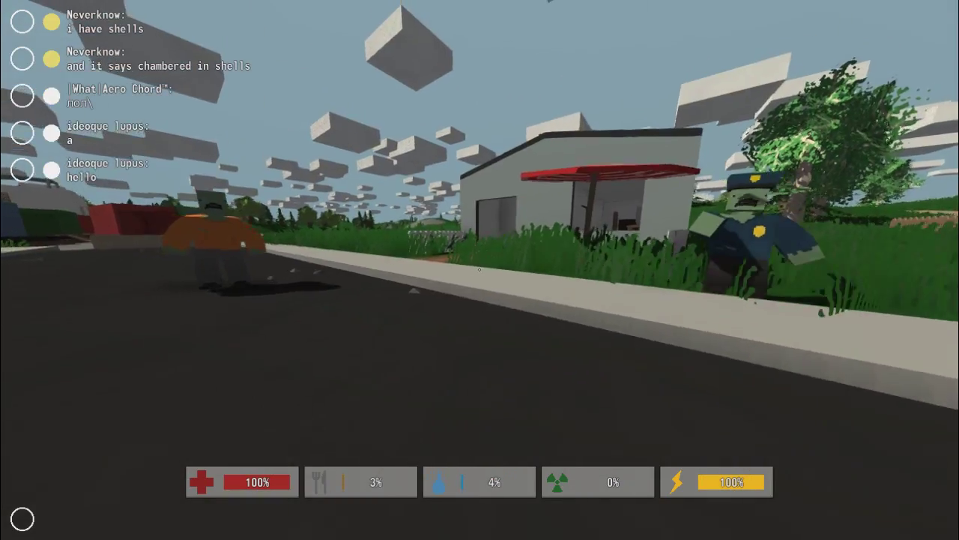
{"action": "key", "text": "w"}
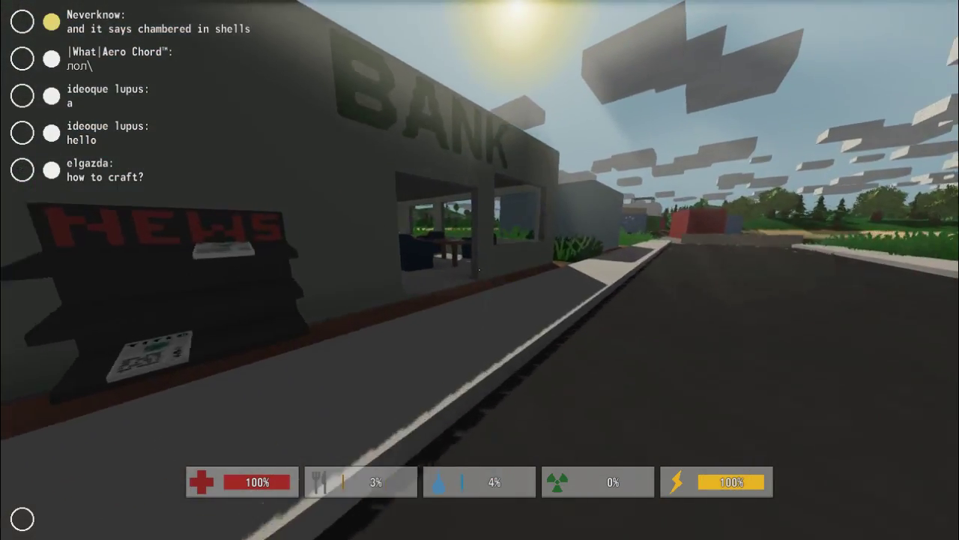
{"action": "key", "text": "w"}
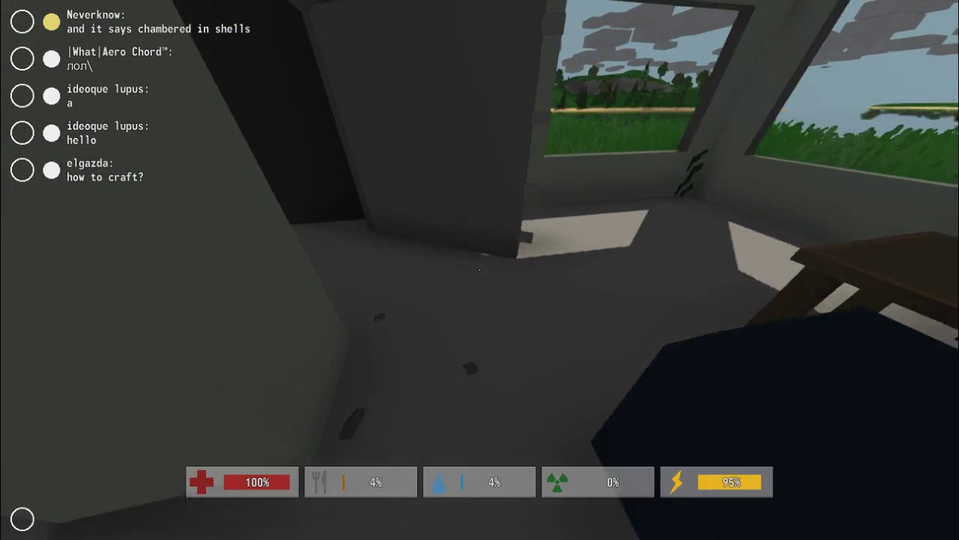
{"action": "key", "text": "w"}
{"action": "key", "text": "w"}
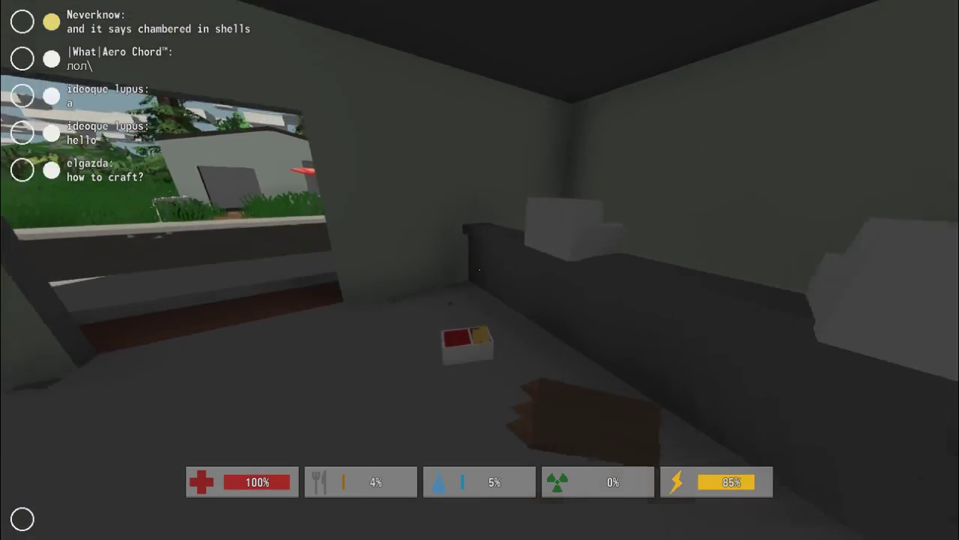
{"action": "key", "text": "w"}
Go down the street into the house, grab the bookshelf item and jump out the window
{"action": "key", "text": "w"}
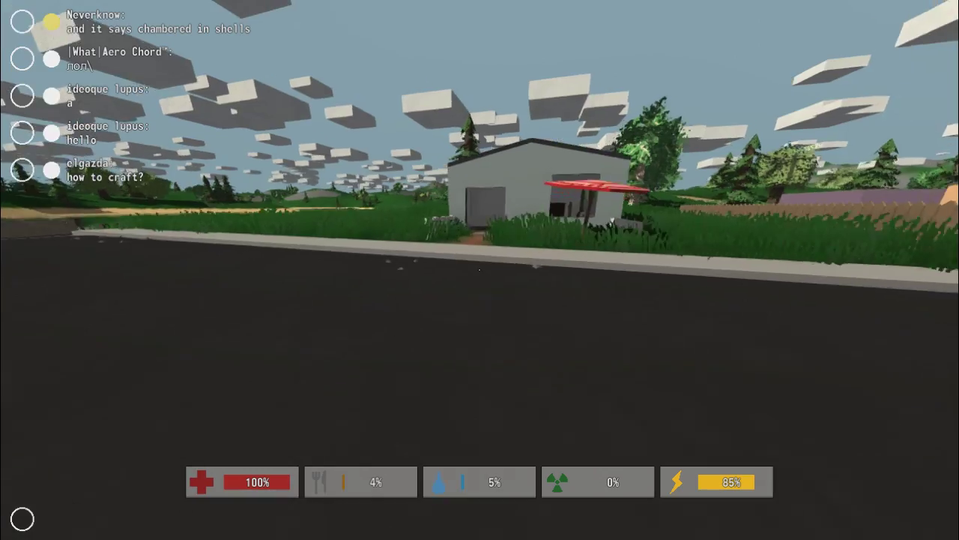
{"action": "key", "text": "w"}
{"action": "key", "text": "w"}
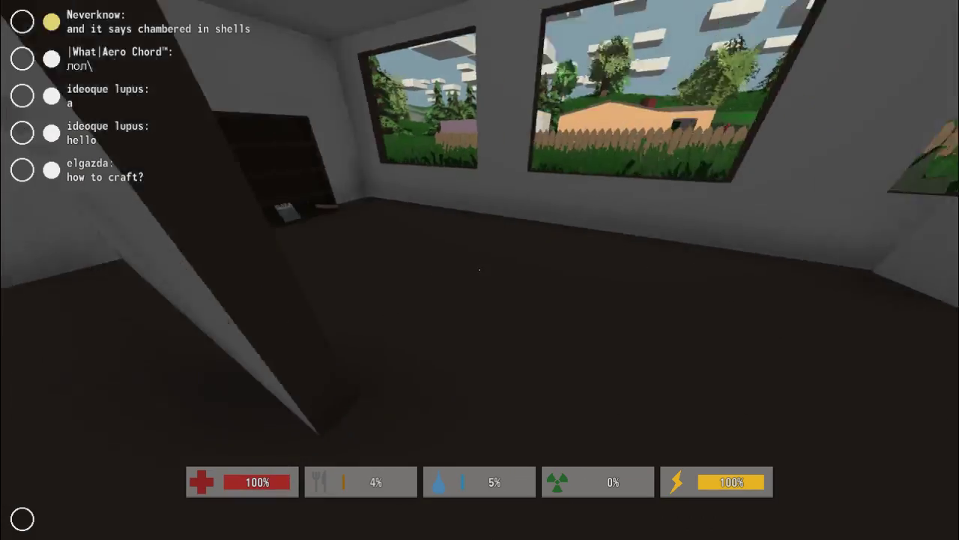
{"action": "key", "text": "w"}
{"action": "key", "text": "f"}
{"action": "key", "text": "w"}
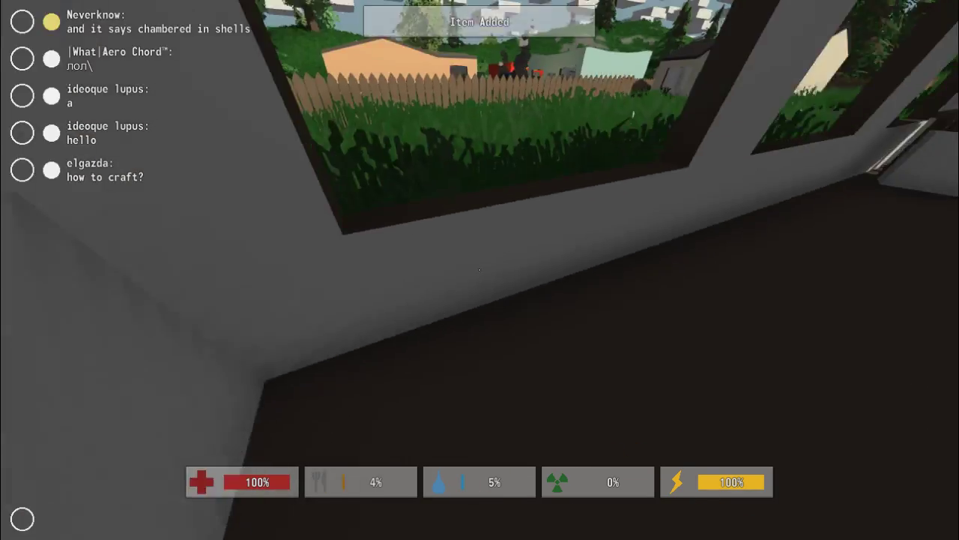
{"action": "key", "text": "space"}
Follow the fence, check the inventory, crouch through the gap and jump into the kitchen window
{"action": "key", "text": "w"}
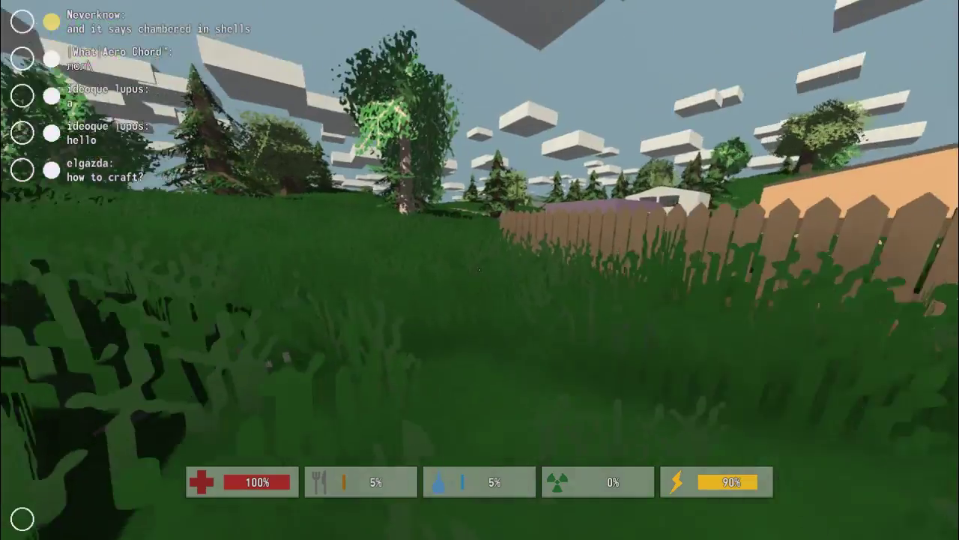
{"action": "key", "text": "Tab"}
{"action": "key", "text": "Tab"}
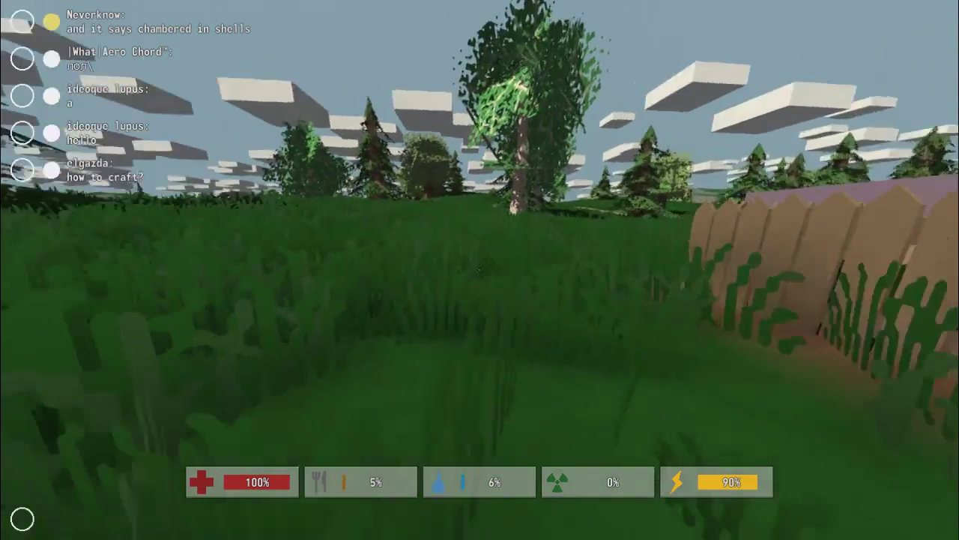
{"action": "key", "text": "w"}
{"action": "key", "text": "w"}
{"action": "key", "text": "w"}
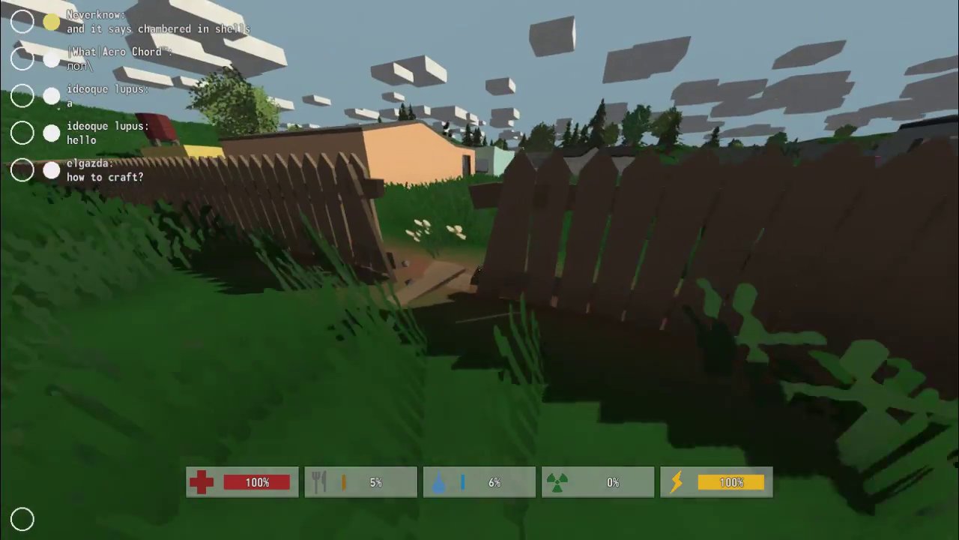
{"action": "key", "text": "w"}
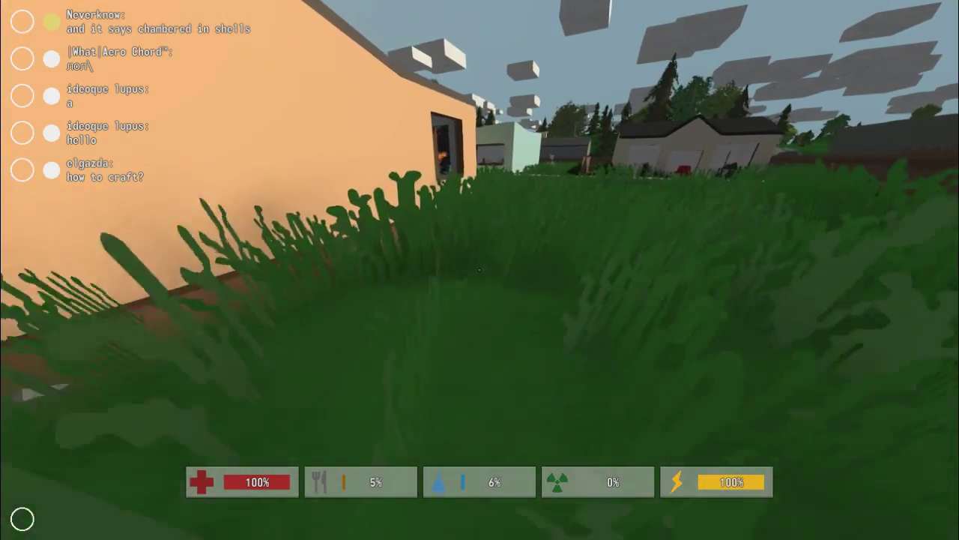
{"action": "key", "text": "w"}
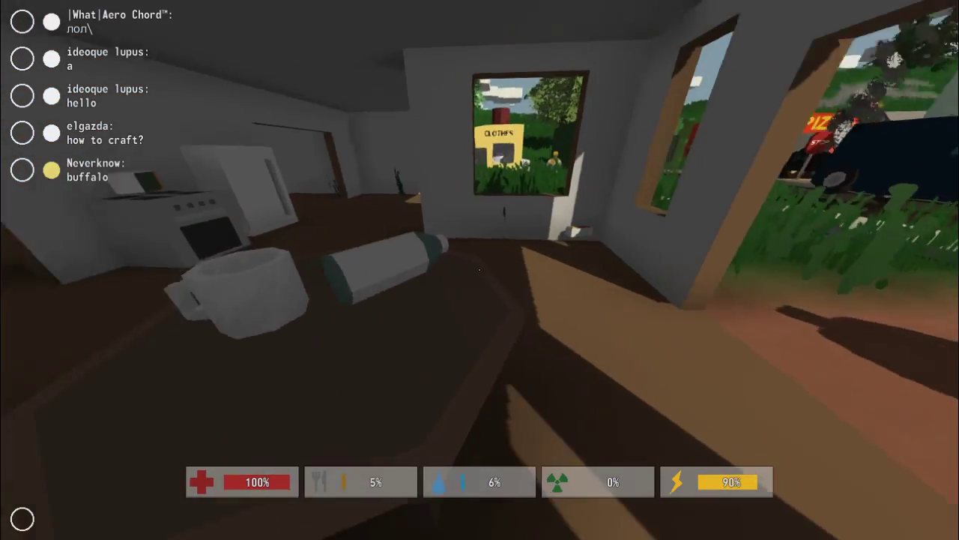
Pass the stove and green couch into the bedroom and grab the juice box
{"action": "key", "text": "w"}
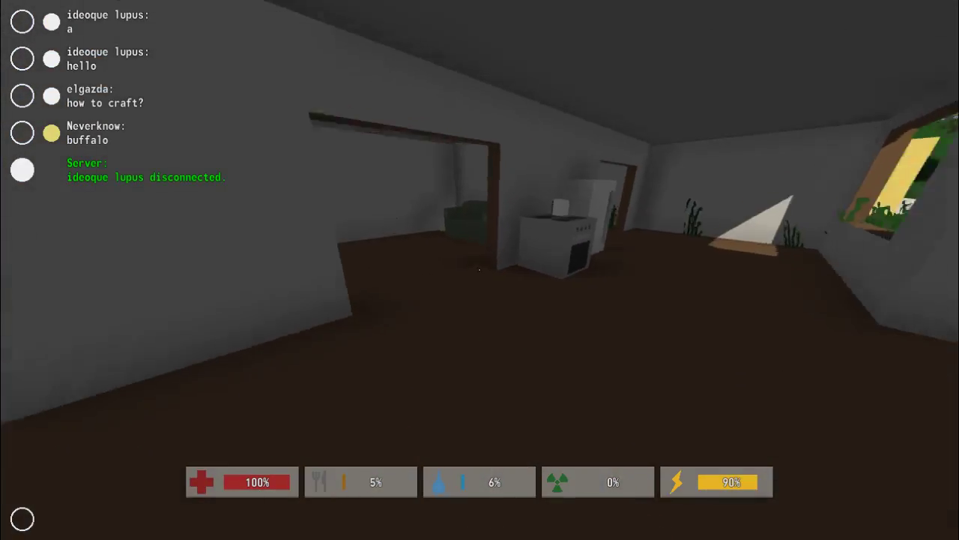
{"action": "key", "text": "w"}
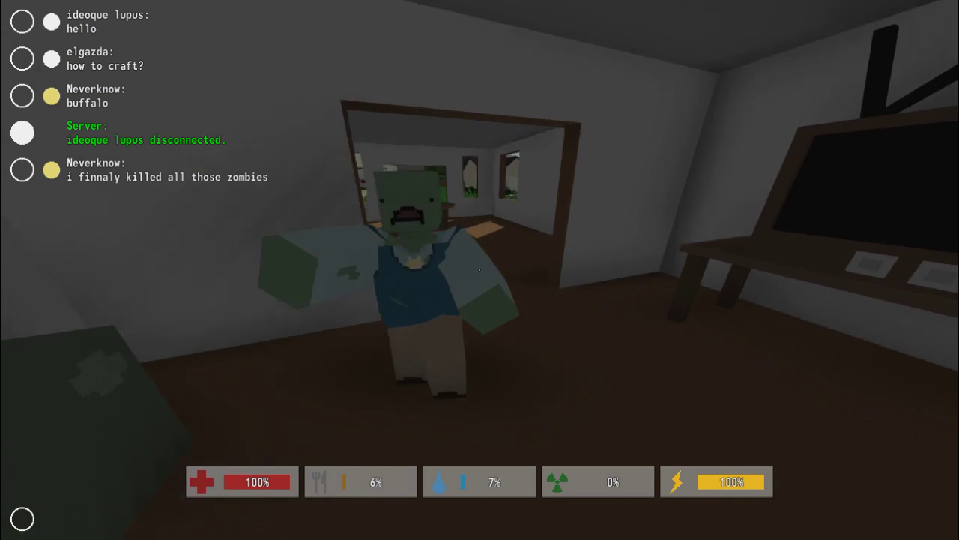
{"action": "key", "text": "w"}
{"action": "key", "text": "w"}
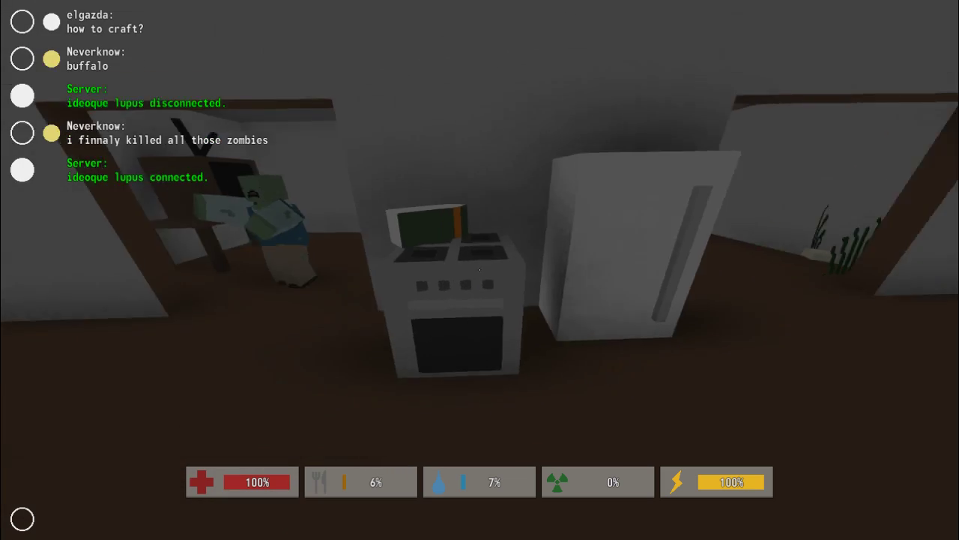
{"action": "key", "text": "w"}
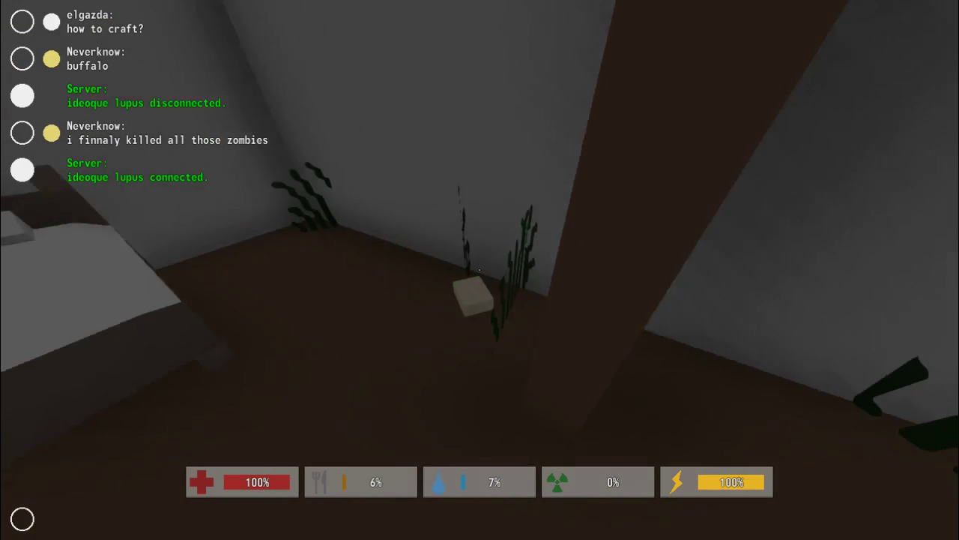
{"action": "key", "text": "f"}
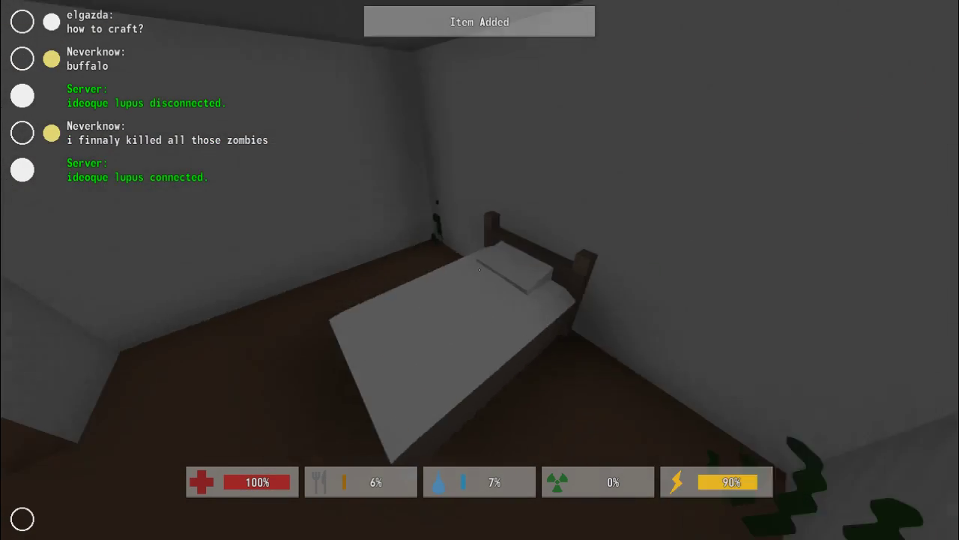
{"action": "key", "text": "w"}
{"action": "key", "text": "w"}
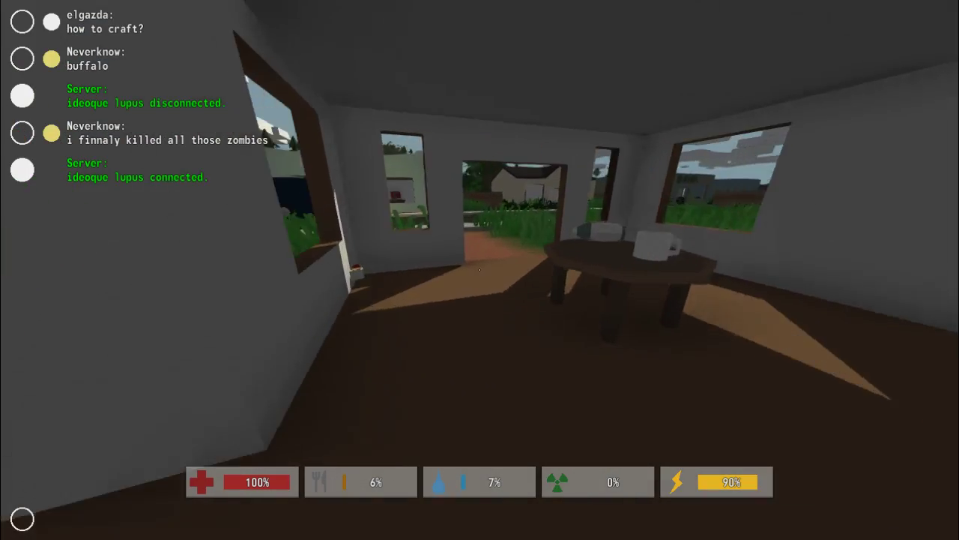
Walk past the burning van into the pizza shop and take the Kitchen Knife
{"action": "key", "text": "w"}
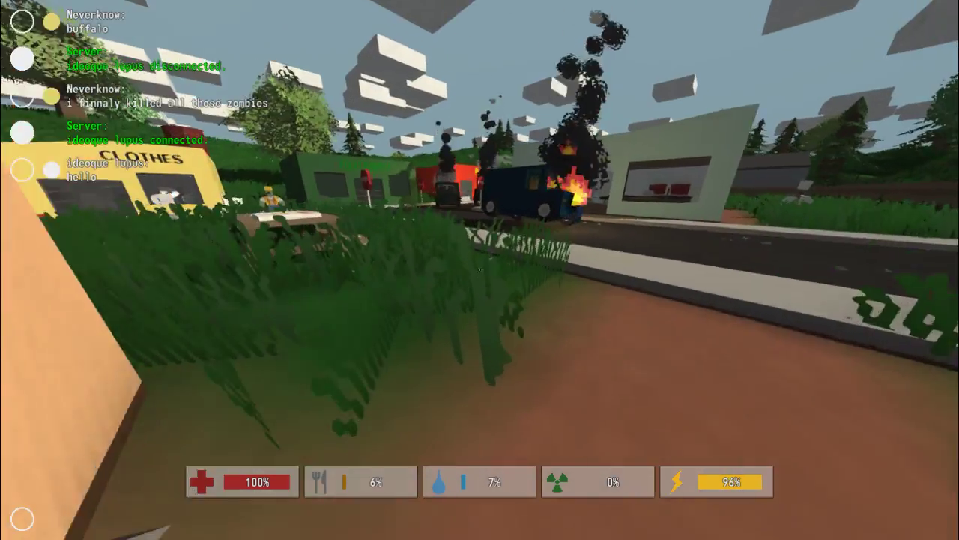
{"action": "key", "text": "w"}
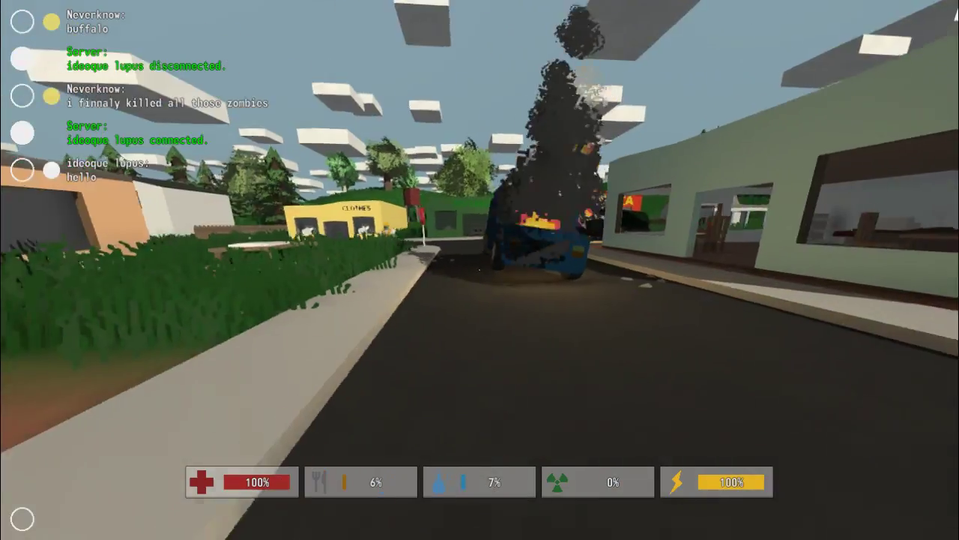
{"action": "key", "text": "w"}
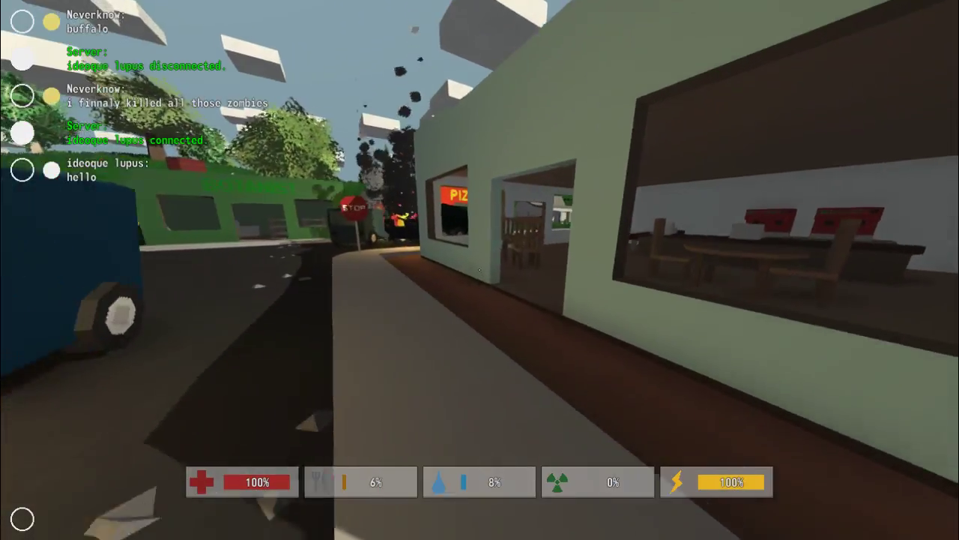
{"action": "key", "text": "w"}
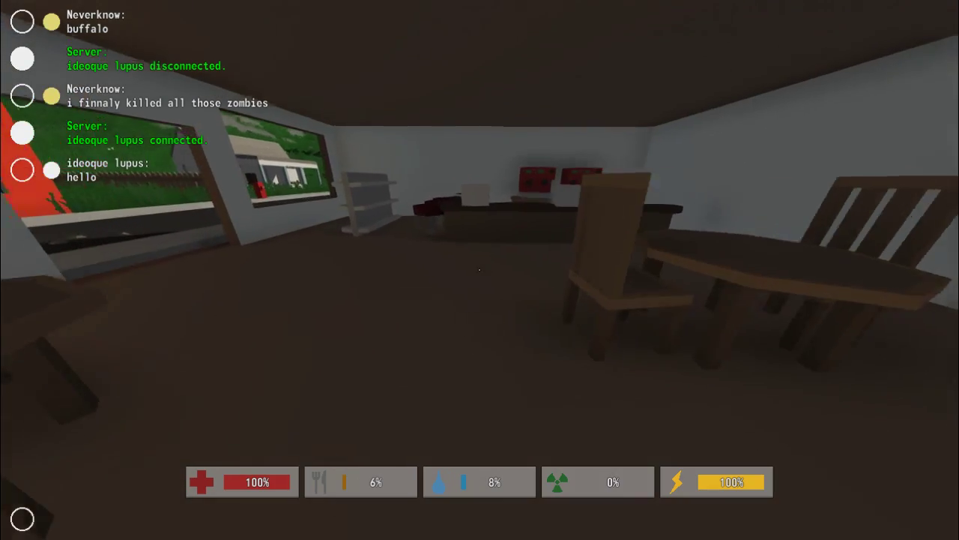
{"action": "key", "text": "w"}
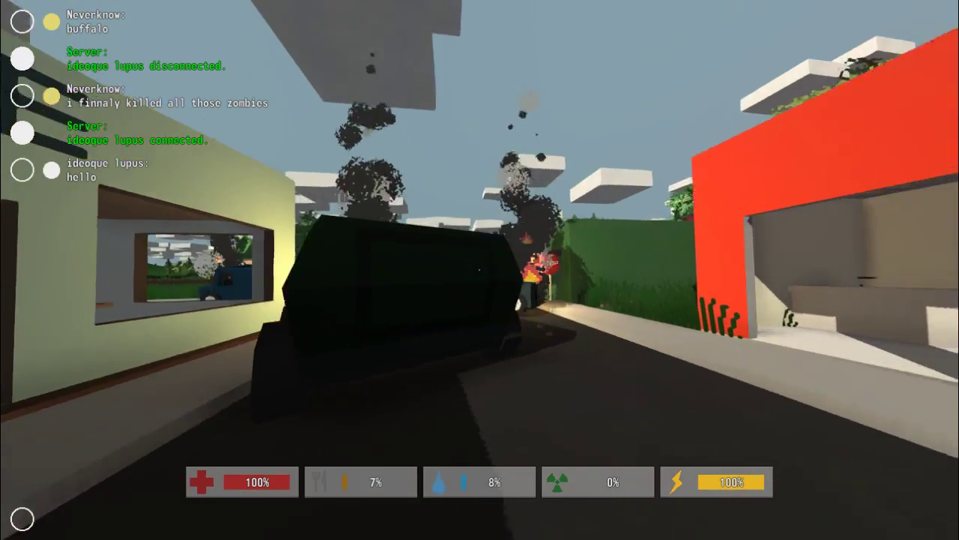
{"action": "key", "text": "w"}
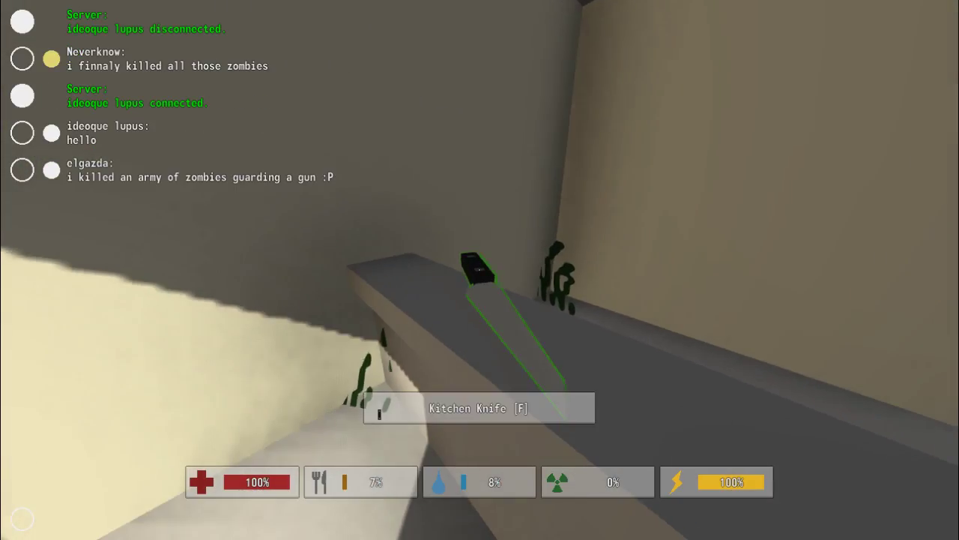
{"action": "key", "text": "f"}
Walk along the sidewalk past the stop sign toward the green shop
{"action": "key", "text": "w"}
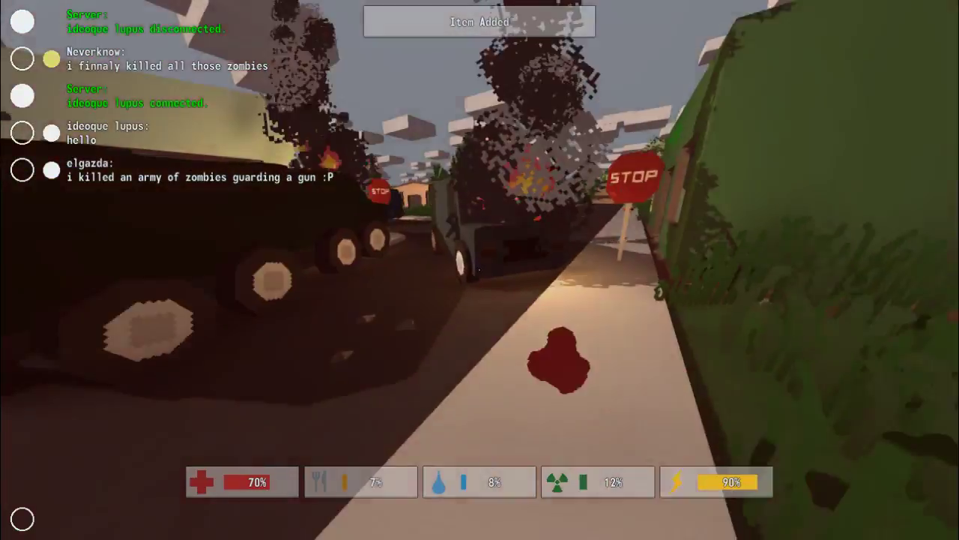
{"action": "key", "text": "w"}
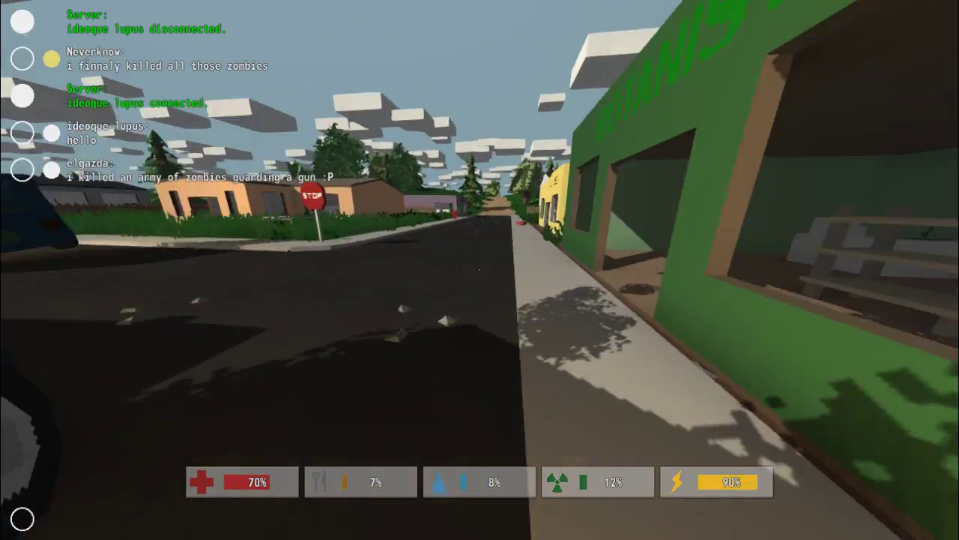
{"action": "key", "text": "w"}
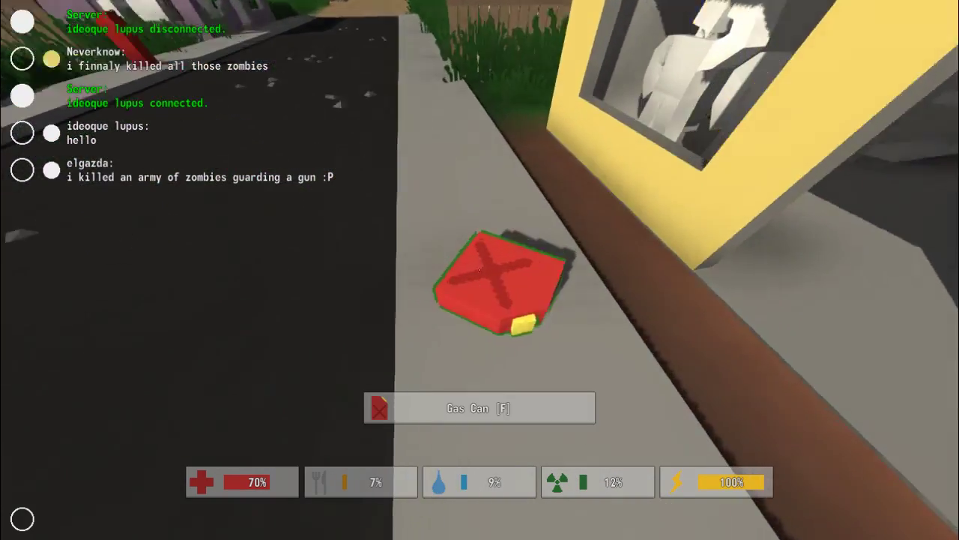
Take the Gas Can and walk down the street to the laundry window
{"action": "key", "text": "f"}
{"action": "key", "text": "w"}
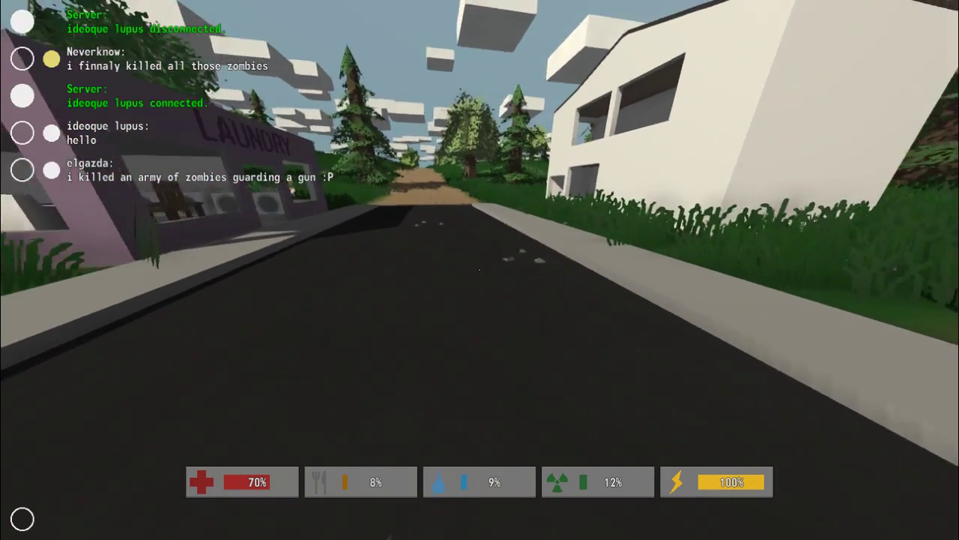
{"action": "key", "text": "w"}
{"action": "key", "text": "w"}
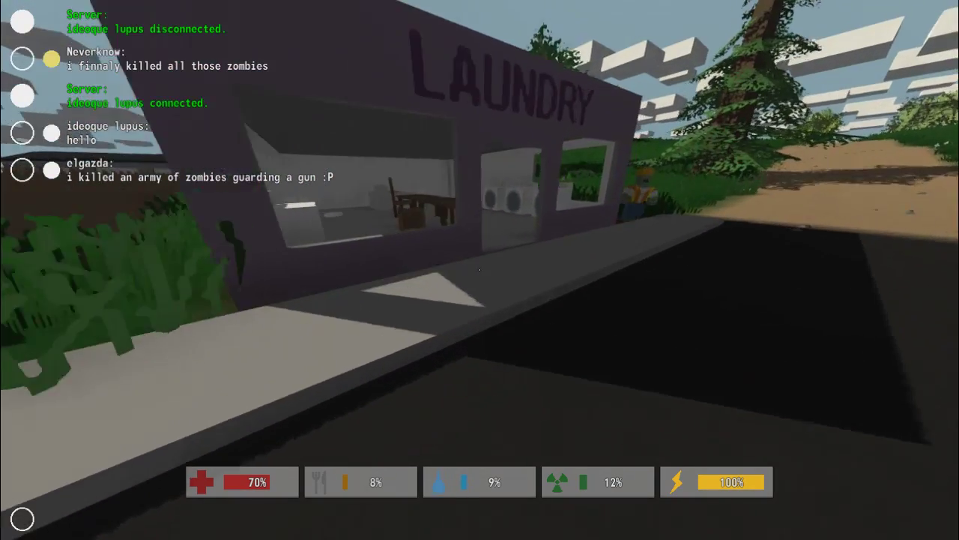
{"action": "key", "text": "w"}
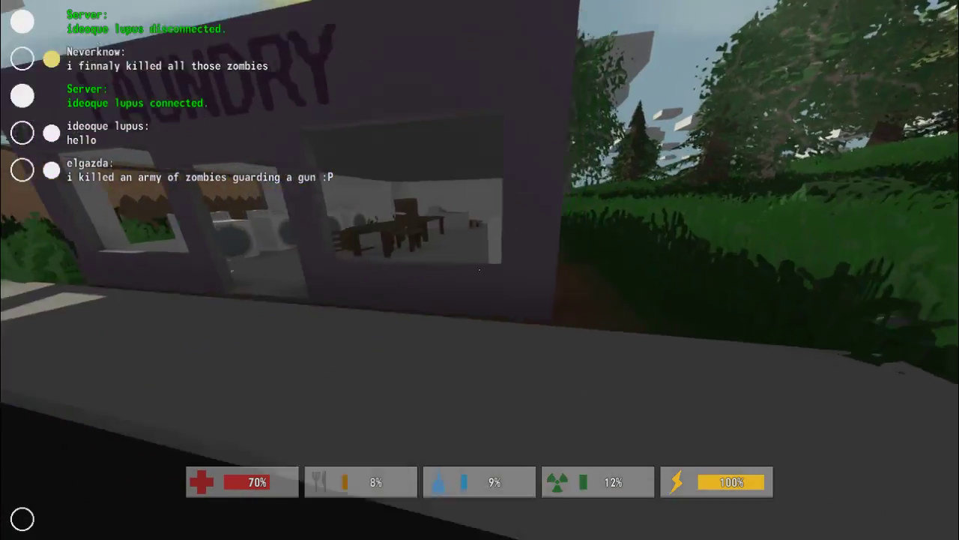
{"action": "key", "text": "w"}
Climb into the laundry, fail to take the Double Barrel, exit, and equip the knife
{"action": "key", "text": "space"}
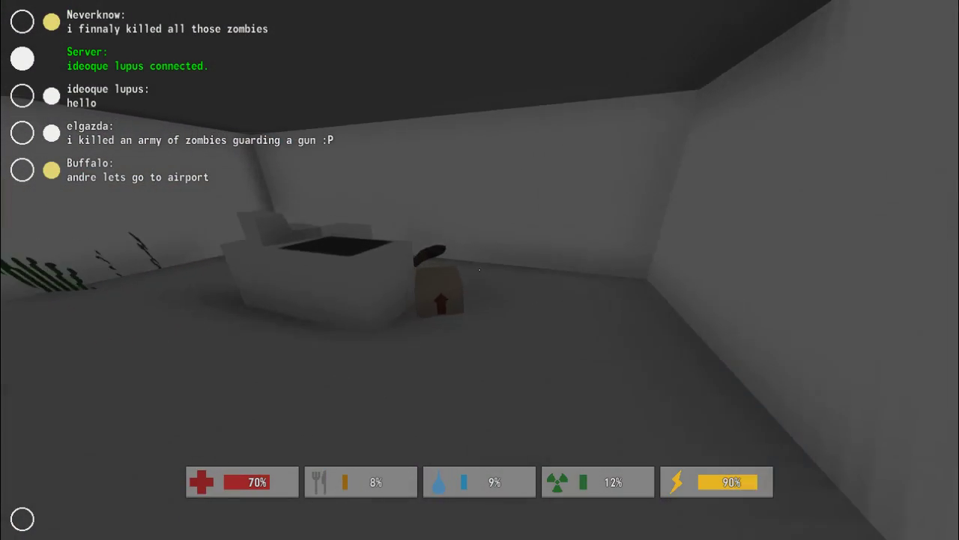
{"action": "key", "text": "f"}
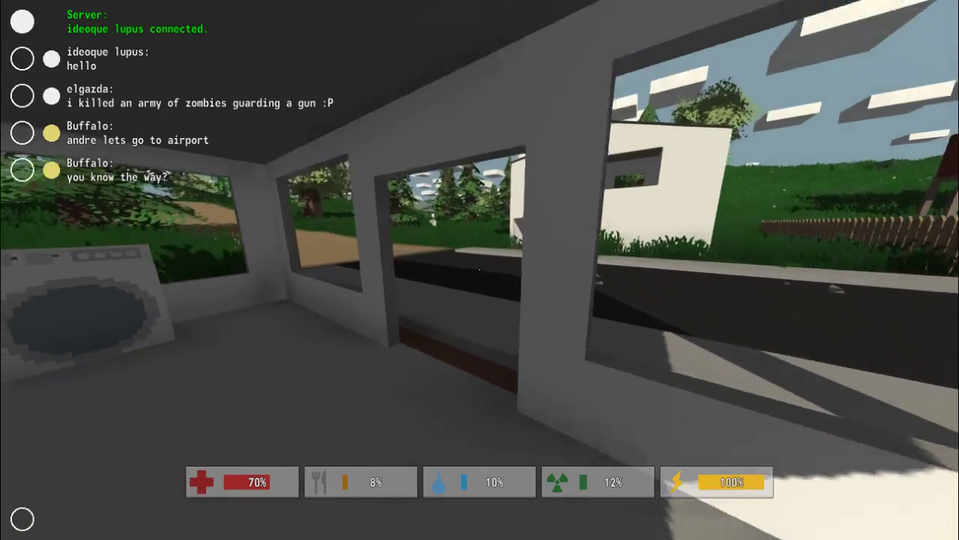
{"action": "key", "text": "w"}
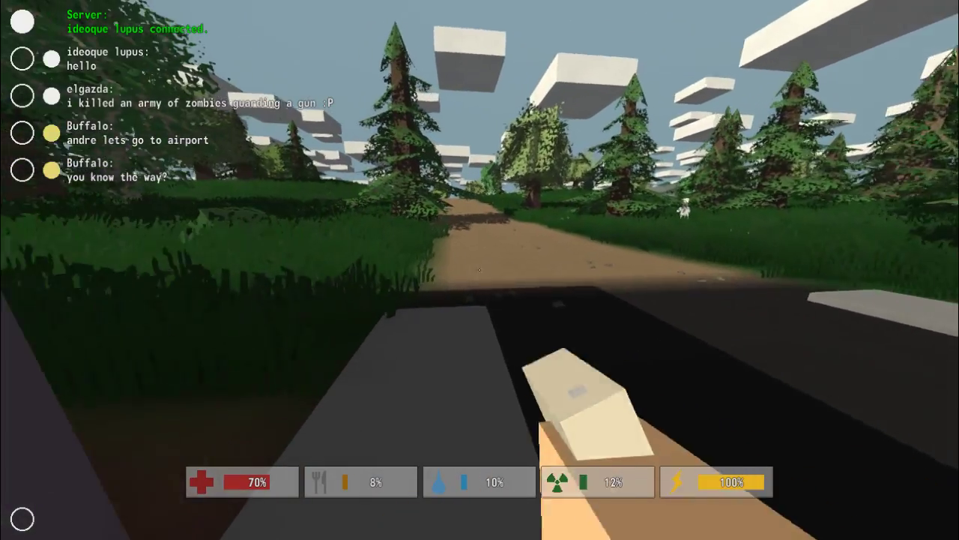
{"action": "key", "text": "3"}
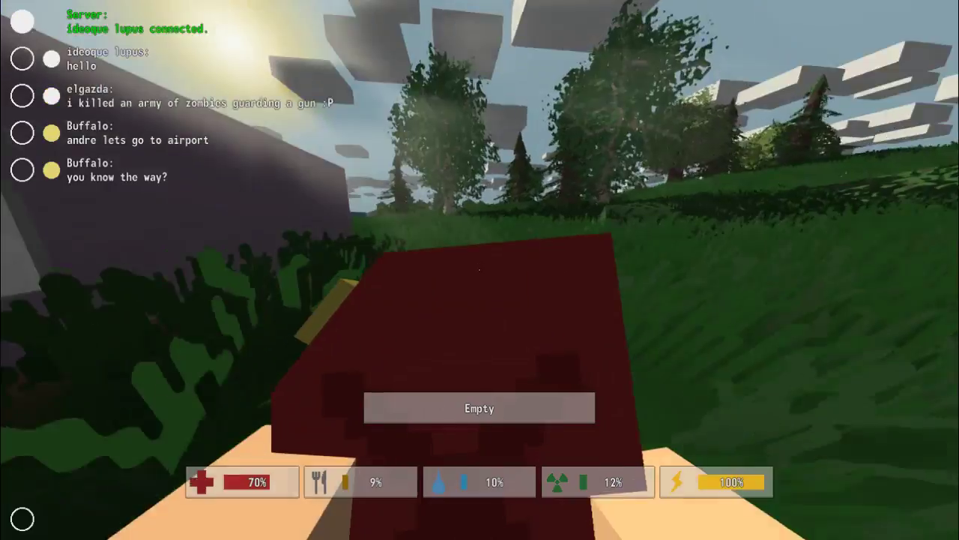
{"action": "key", "text": "2"}
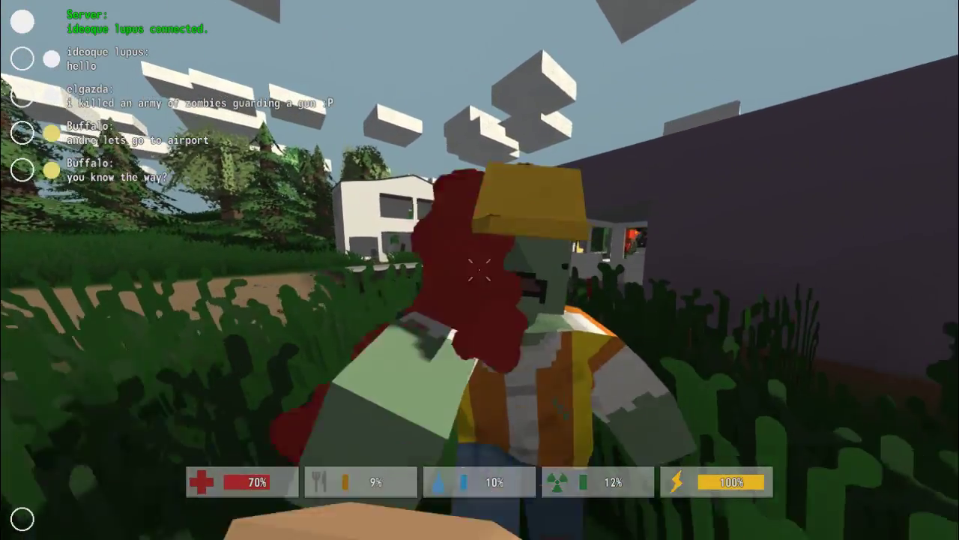
Knife the hard-hat zombie, then climb into the laundromat and walk to its back room
{"action": "left_click", "coordinate": [480, 270]}
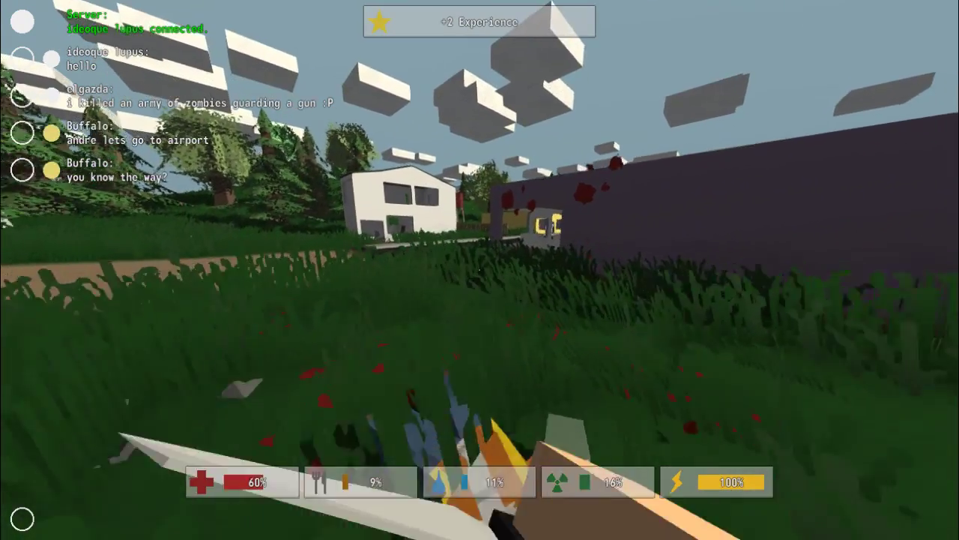
{"action": "key", "text": "w"}
{"action": "key", "text": "w"}
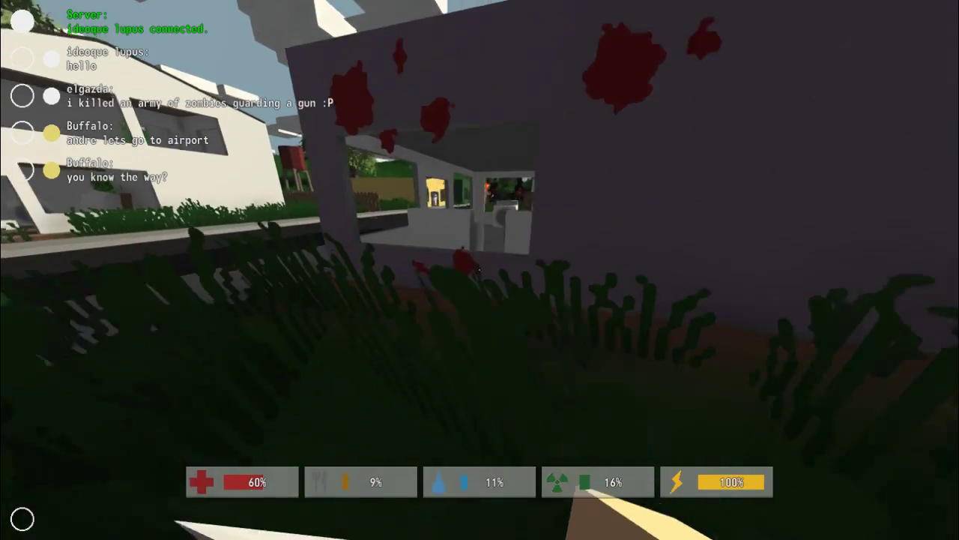
{"action": "key", "text": "w"}
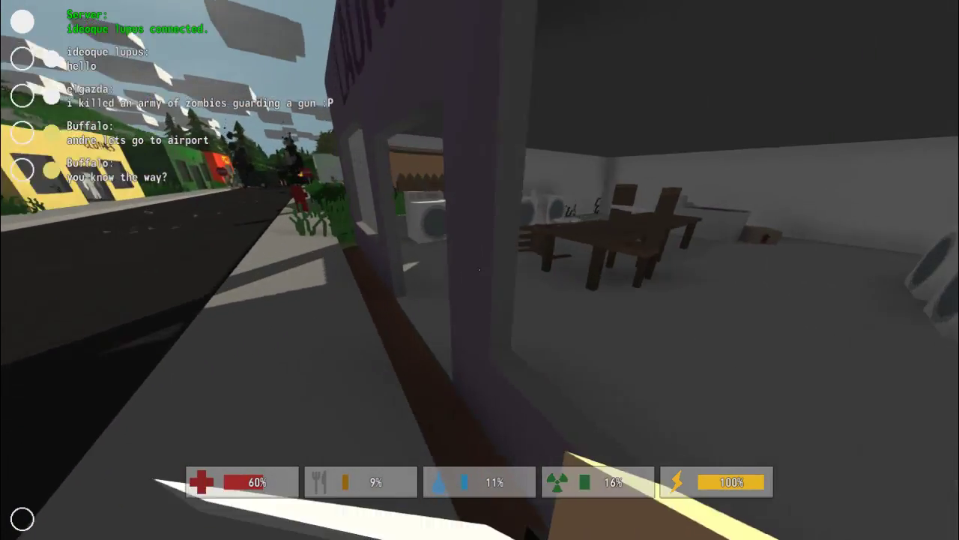
{"action": "key", "text": "w"}
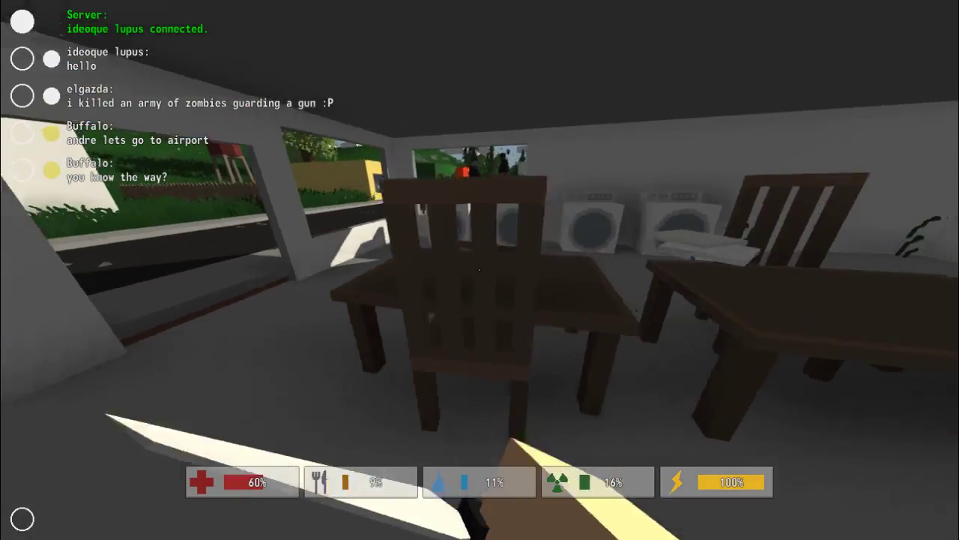
{"action": "key", "text": "w"}
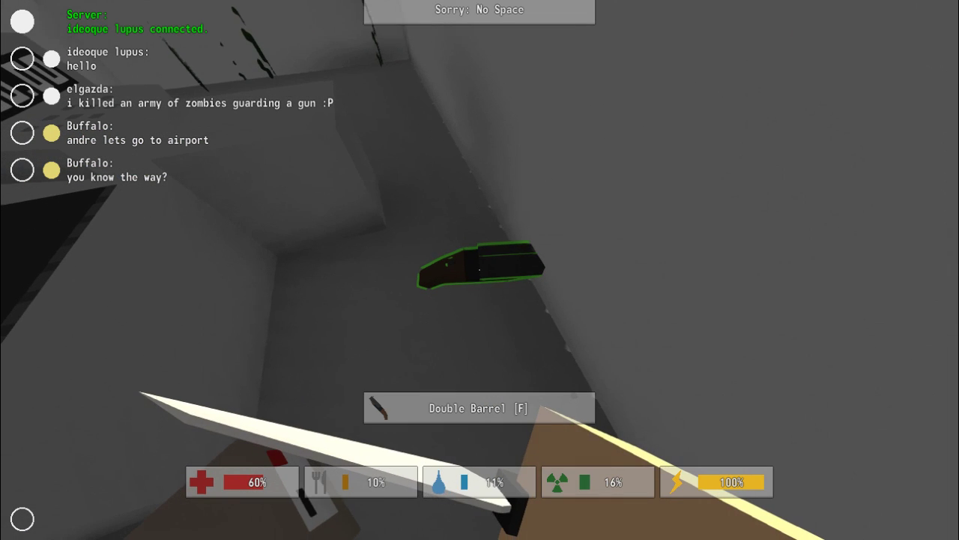
Check inventory space, equip the empty Double Barrel, and toggle its attachment options twice
{"action": "key", "text": "Tab"}
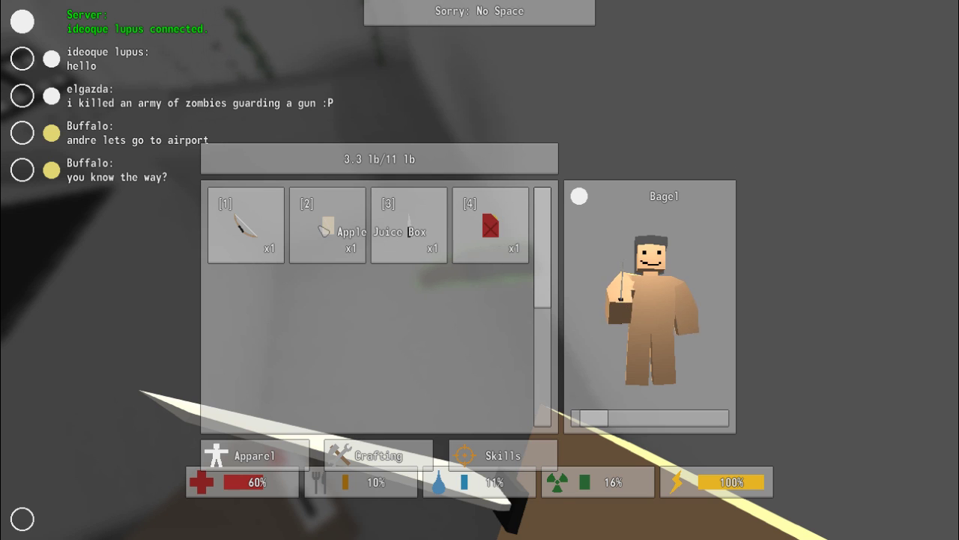
{"action": "key", "text": "Tab"}
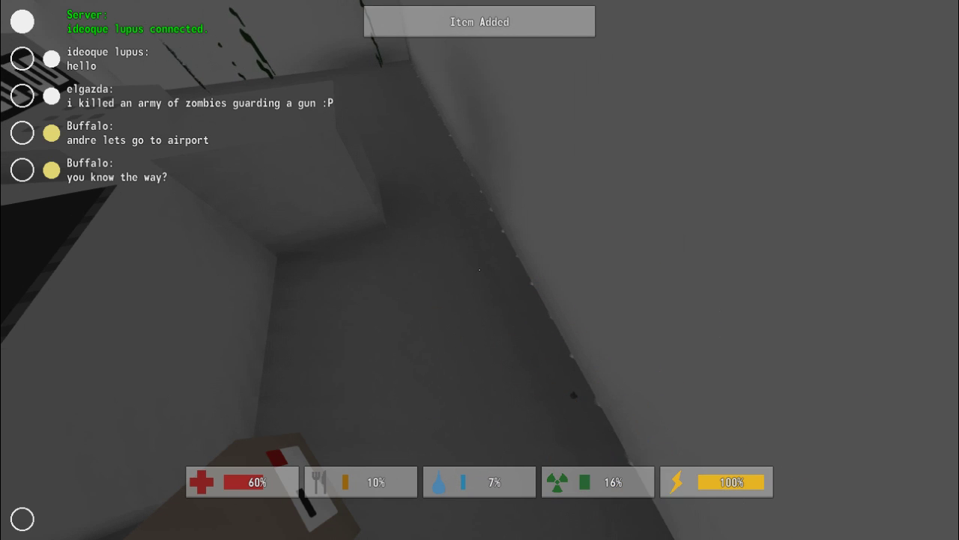
{"action": "key", "text": "w"}
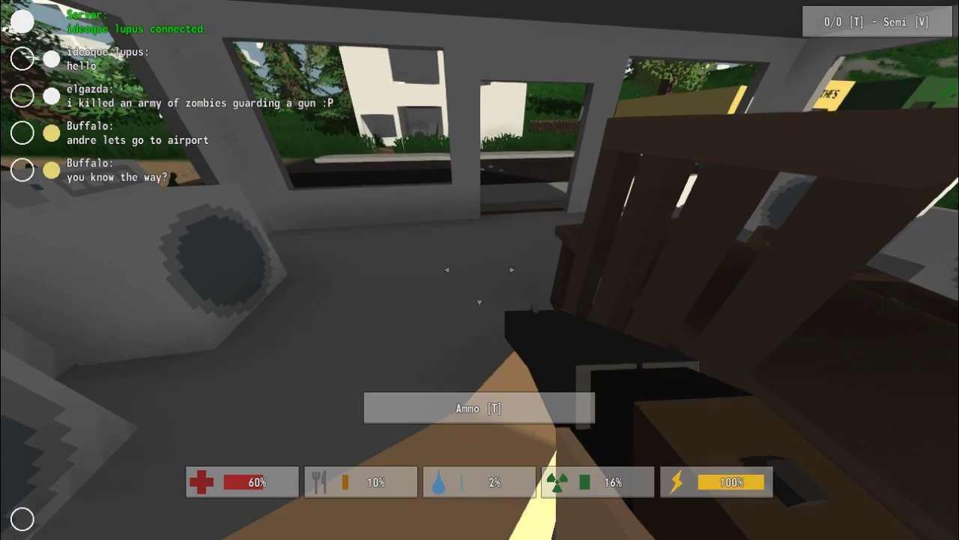
{"action": "key", "text": "f"}
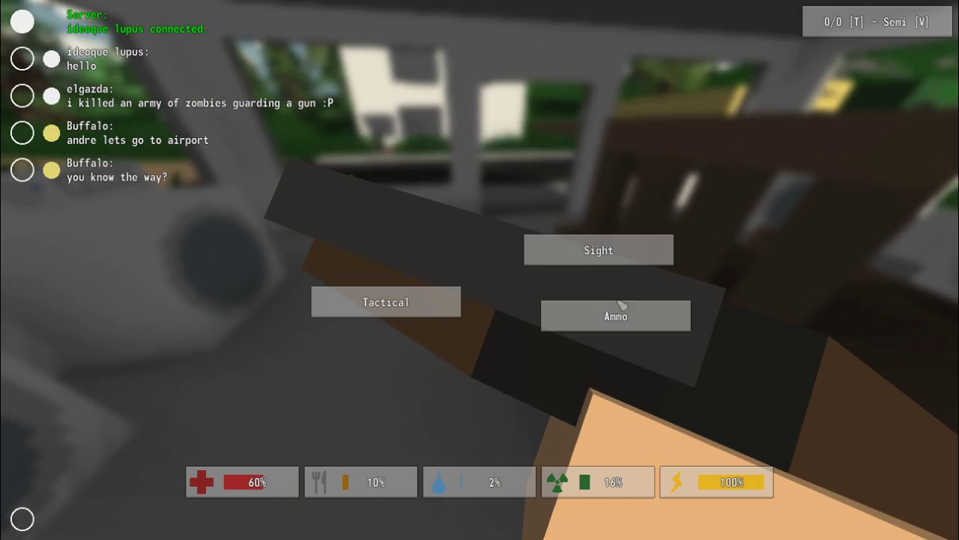
{"action": "key", "text": "f"}
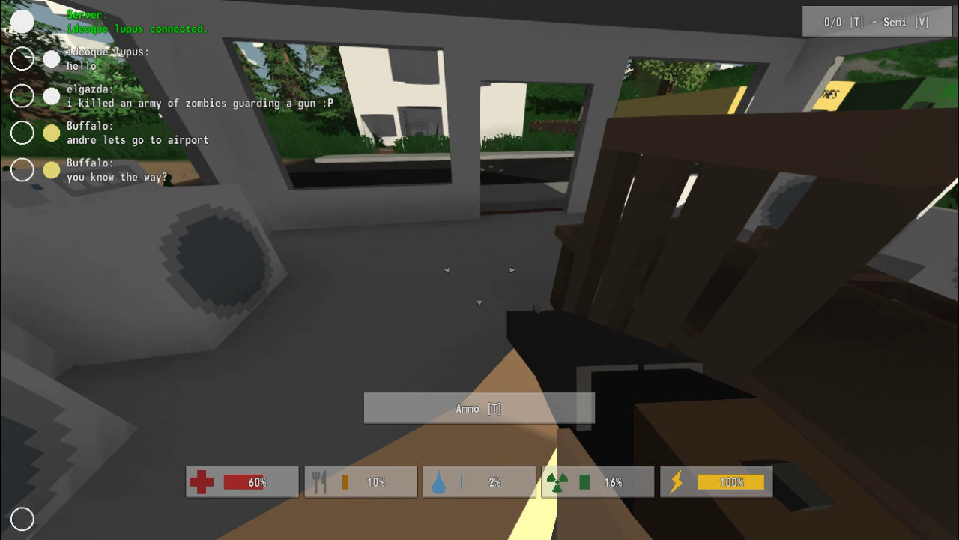
{"action": "key", "text": "f"}
{"action": "key", "text": "f"}
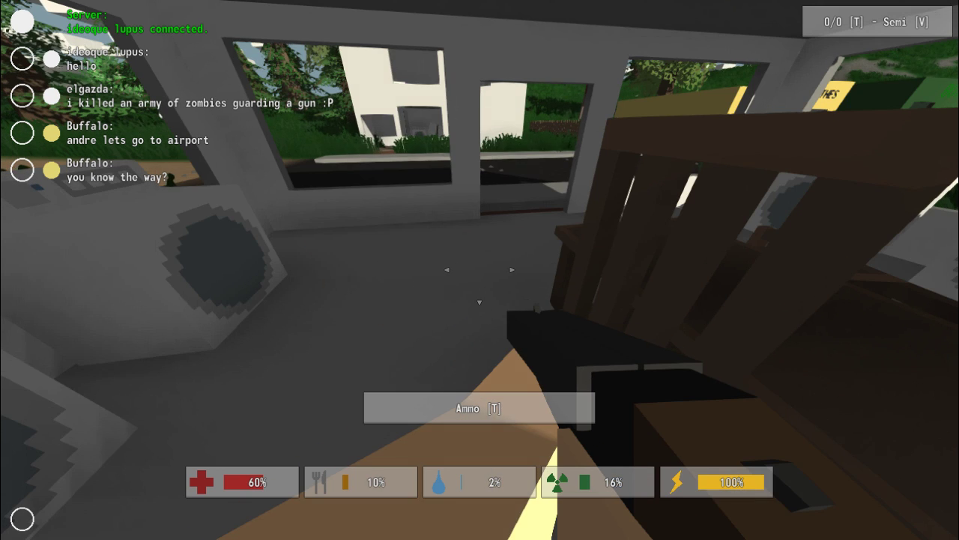
{"action": "key", "text": "f"}
{"action": "key", "text": "f"}
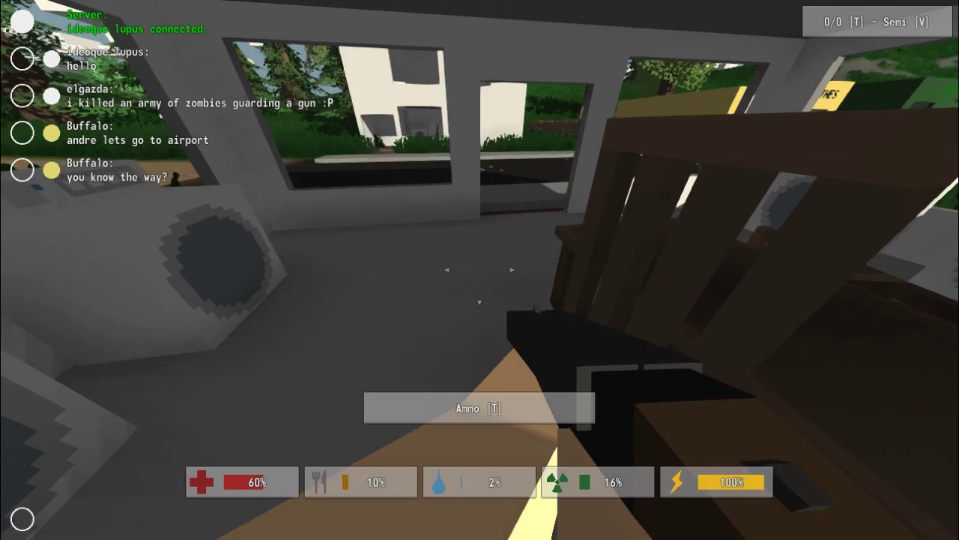
Cross the street, climb into the white house, and reach the Brown Pants on the porch
{"action": "key", "text": "w"}
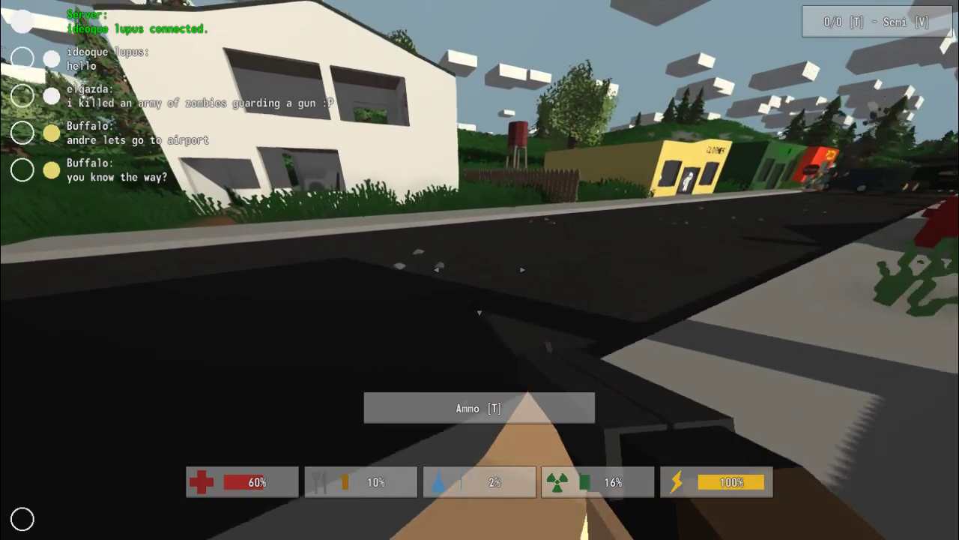
{"action": "key", "text": "w"}
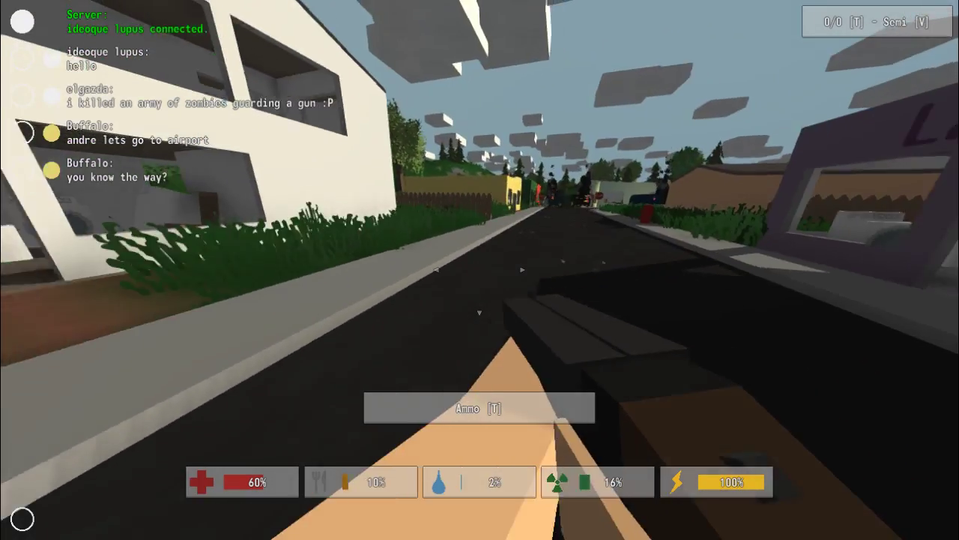
{"action": "key", "text": "w"}
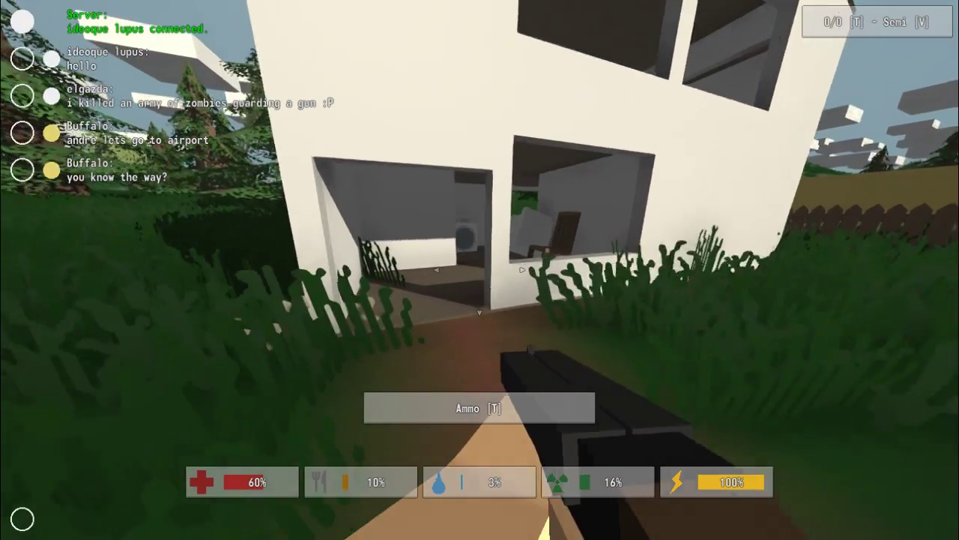
{"action": "key", "text": "w"}
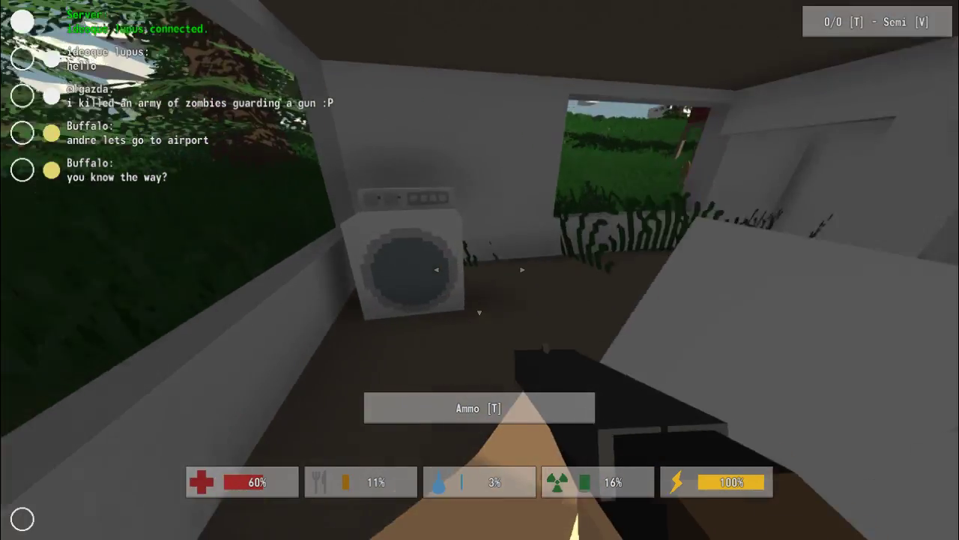
{"action": "key", "text": "w"}
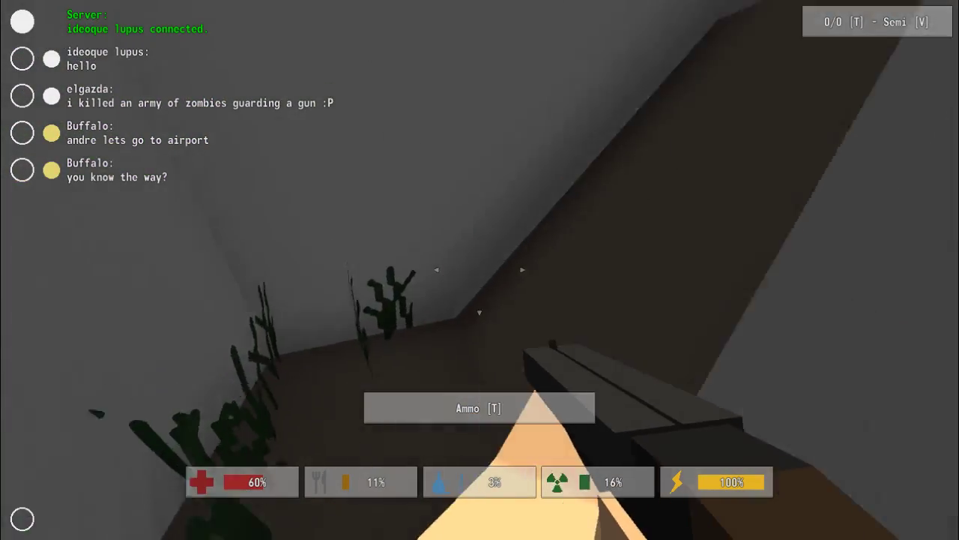
{"action": "key", "text": "w"}
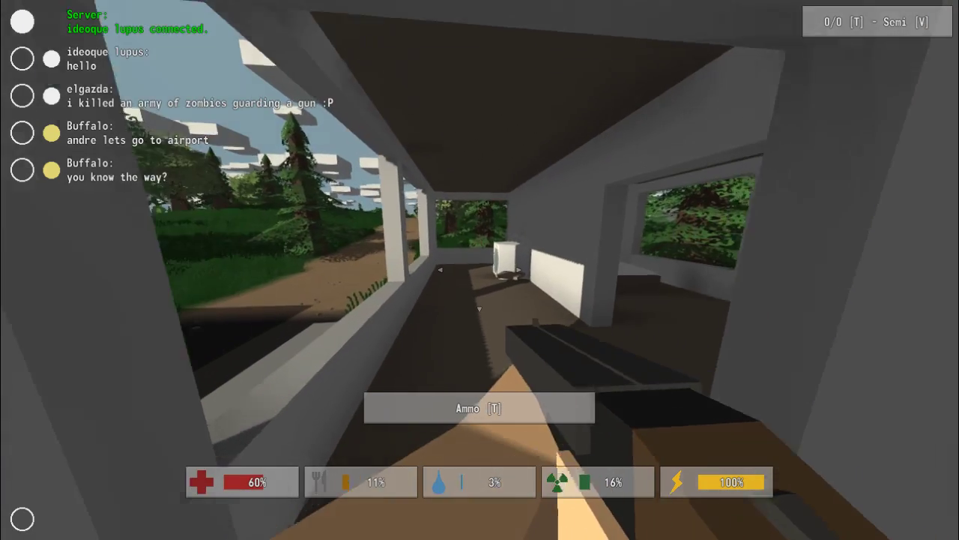
{"action": "key", "text": "w"}
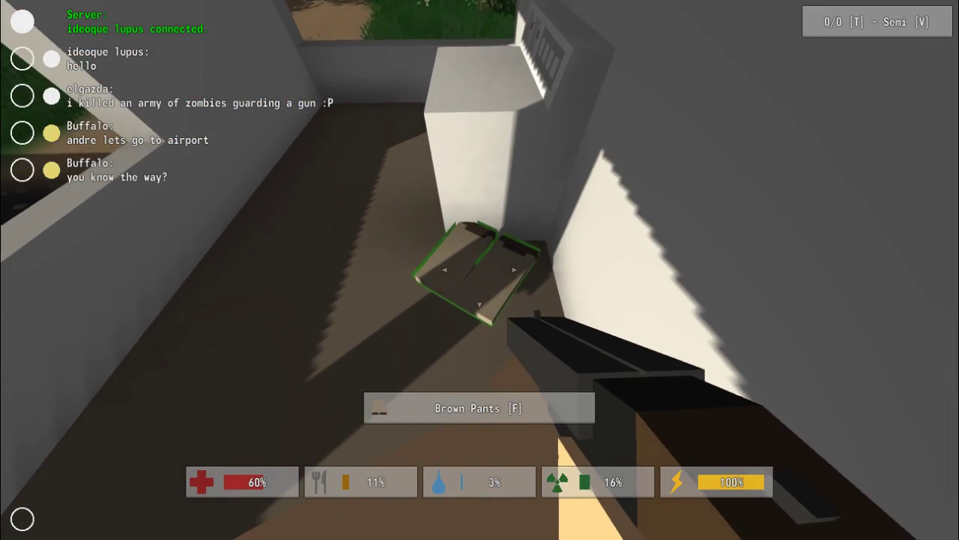
Open and close the inventory several times to review carried items
{"action": "key", "text": "Tab"}
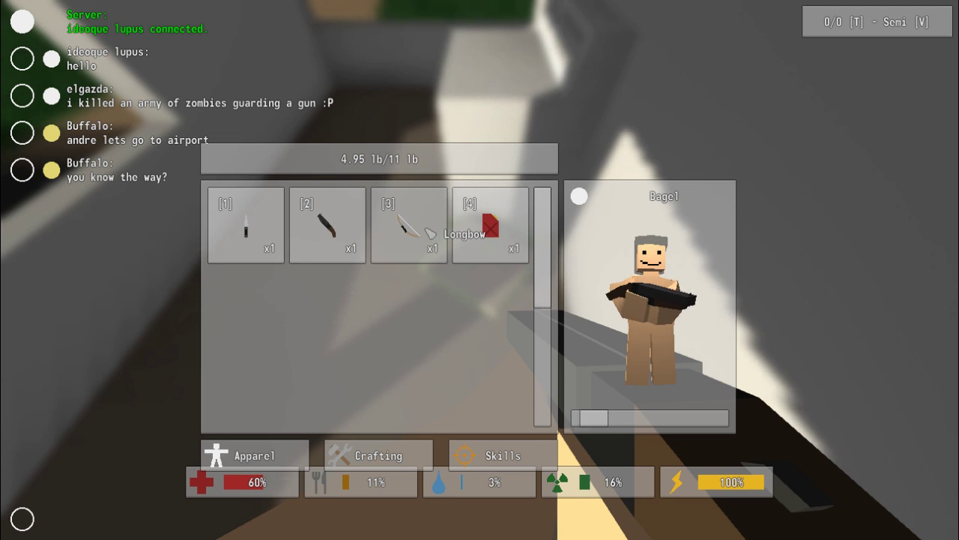
{"action": "key", "text": "Tab"}
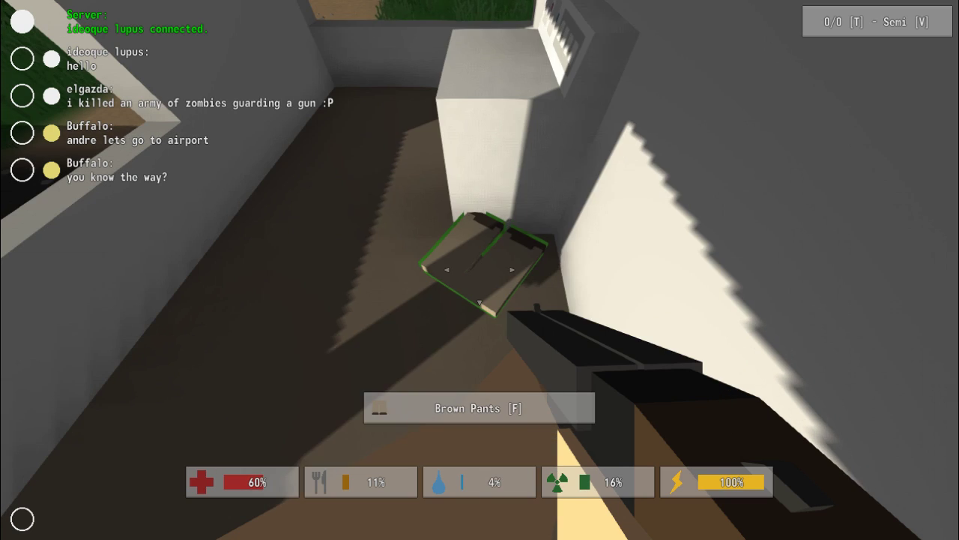
{"action": "key", "text": "Tab"}
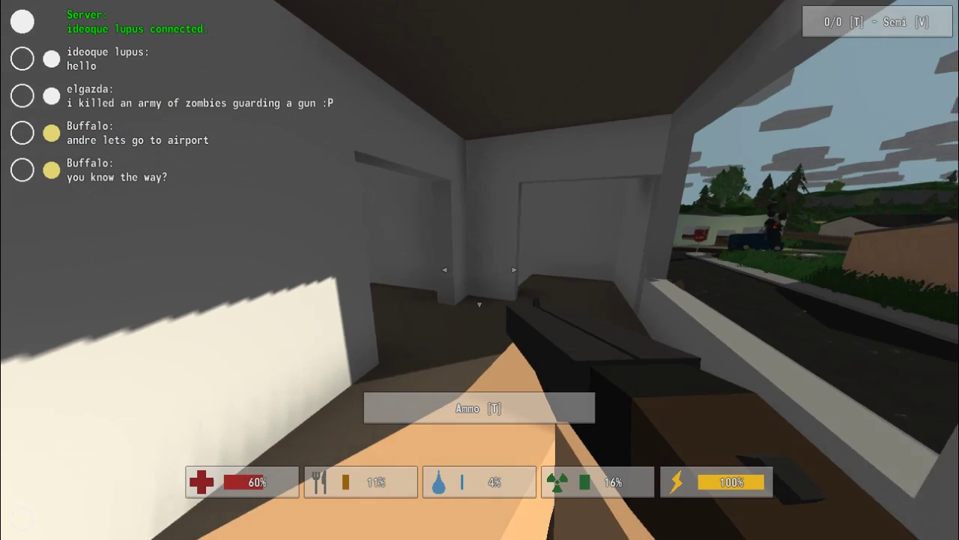
{"action": "key", "text": "Tab"}
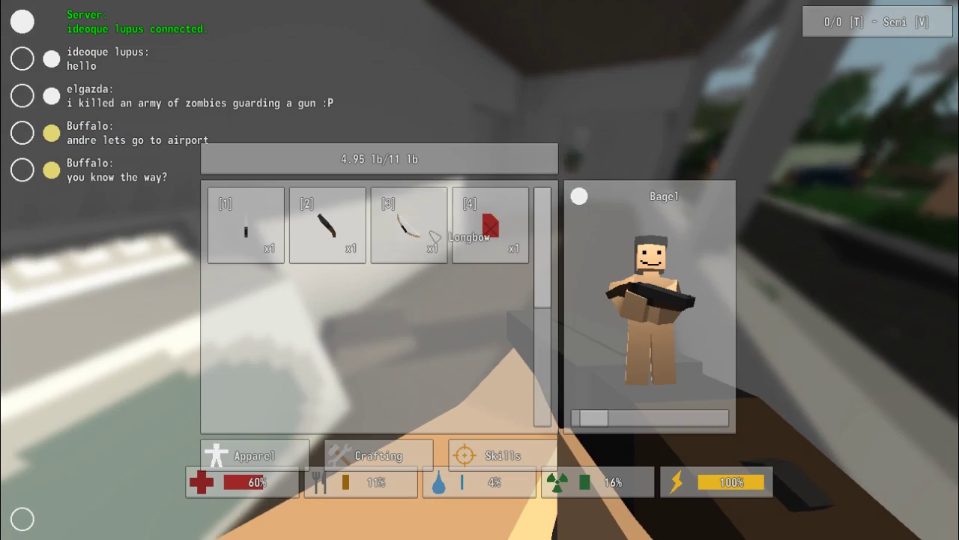
{"action": "key", "text": "Tab"}
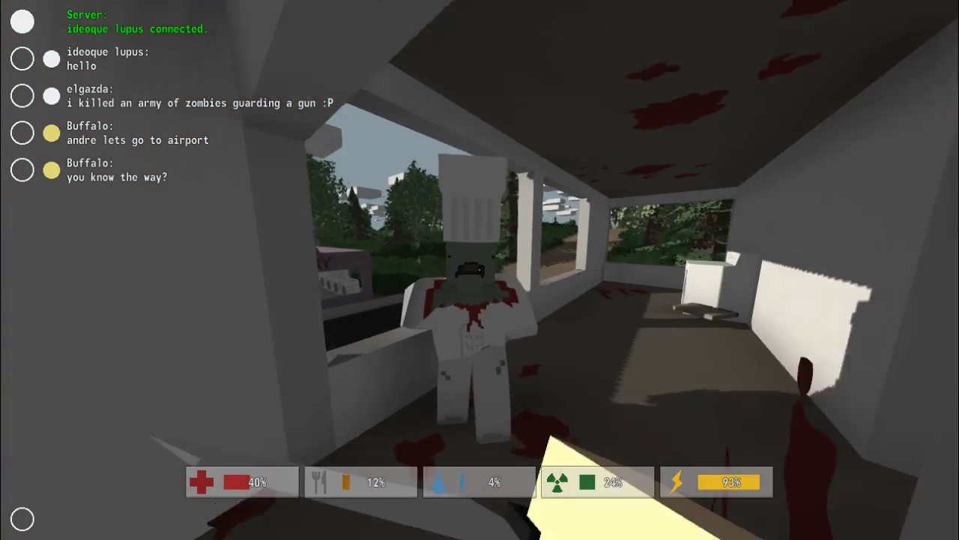
Kill the approaching zombie and pick up the Brown Pants
{"action": "left_click", "coordinate": [479, 270]}
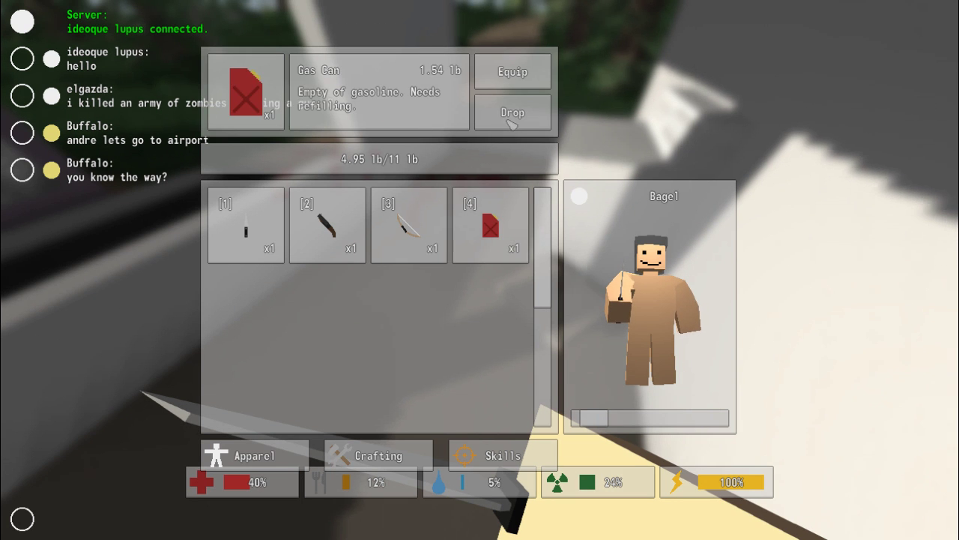
{"action": "key", "text": "Tab"}
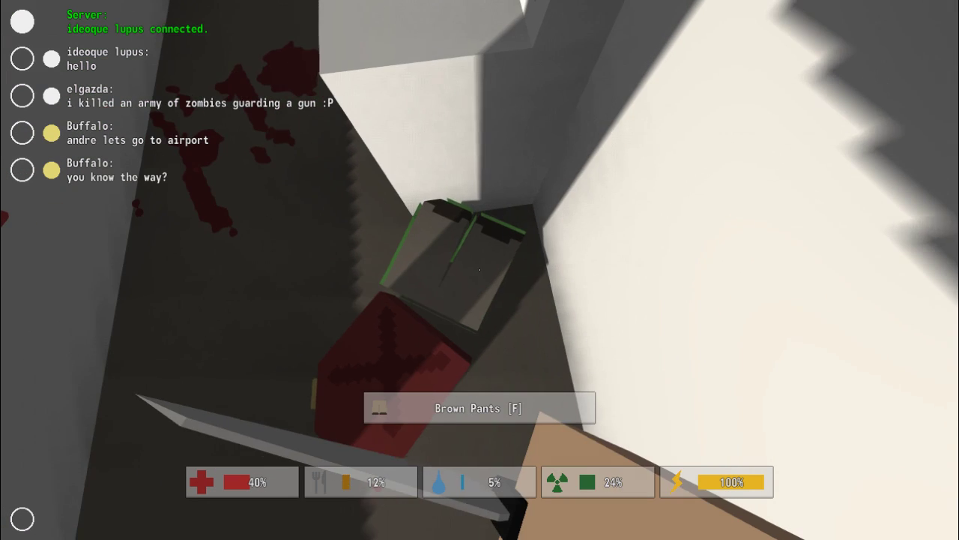
{"action": "key", "text": "f"}
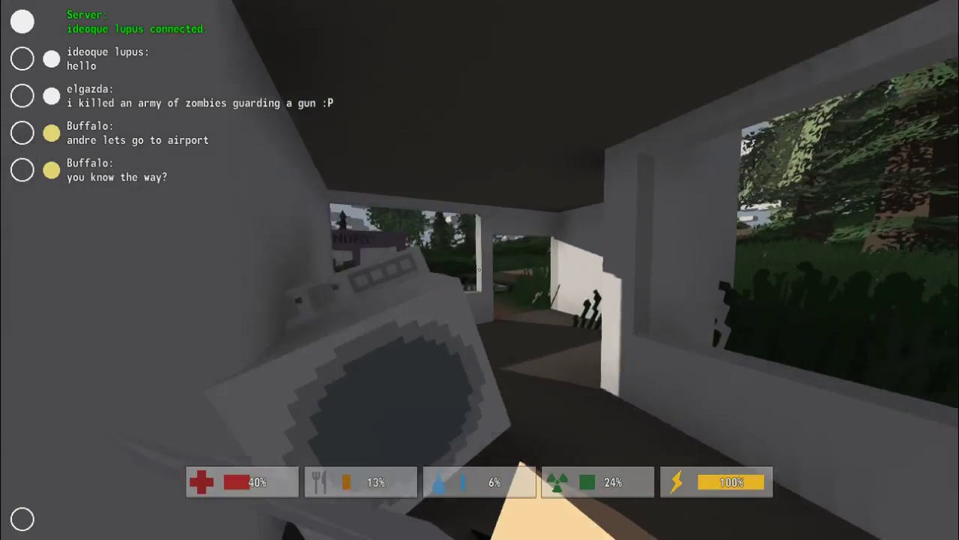
Walk the sidewalk past the white house and climb into the CLOTHES shop
{"action": "key", "text": "w"}
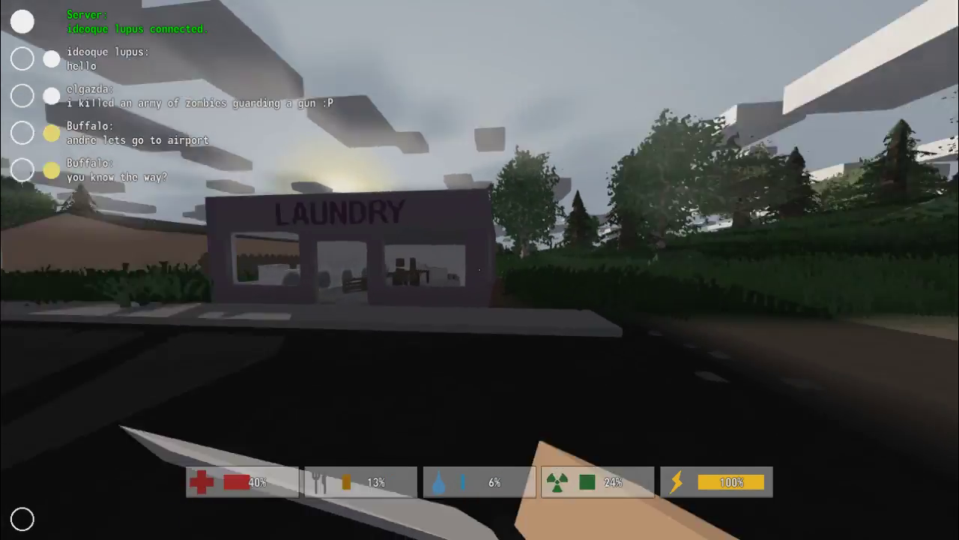
{"action": "key", "text": "w"}
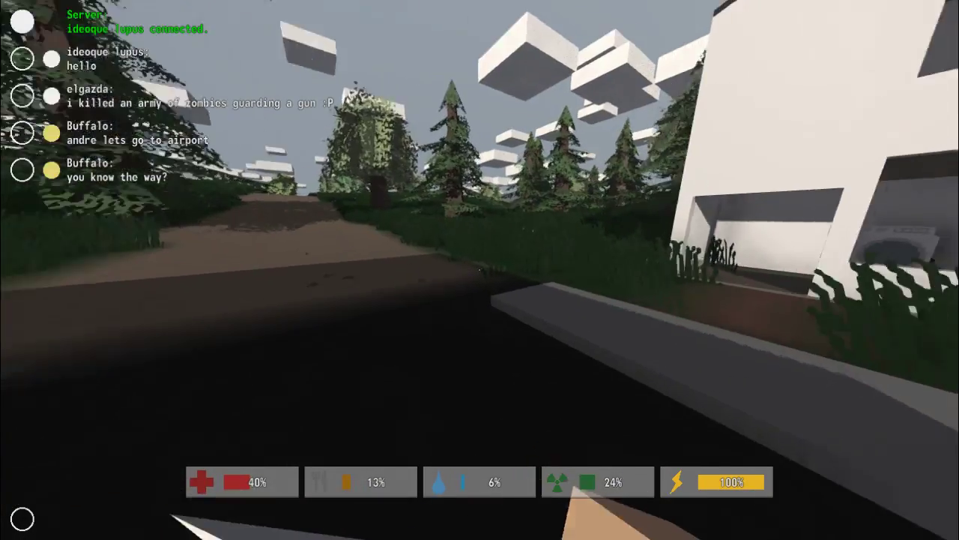
{"action": "key", "text": "w"}
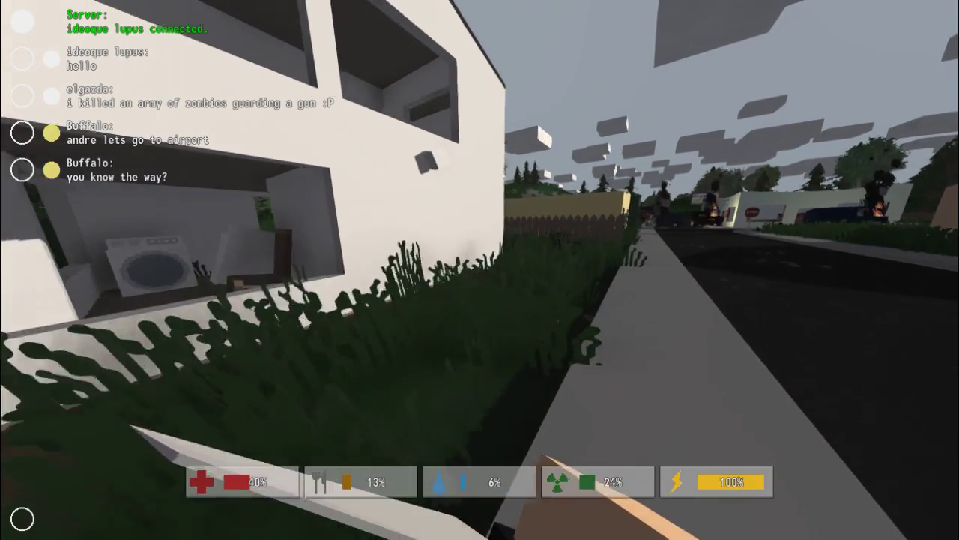
{"action": "key", "text": "w"}
{"action": "key", "text": "w"}
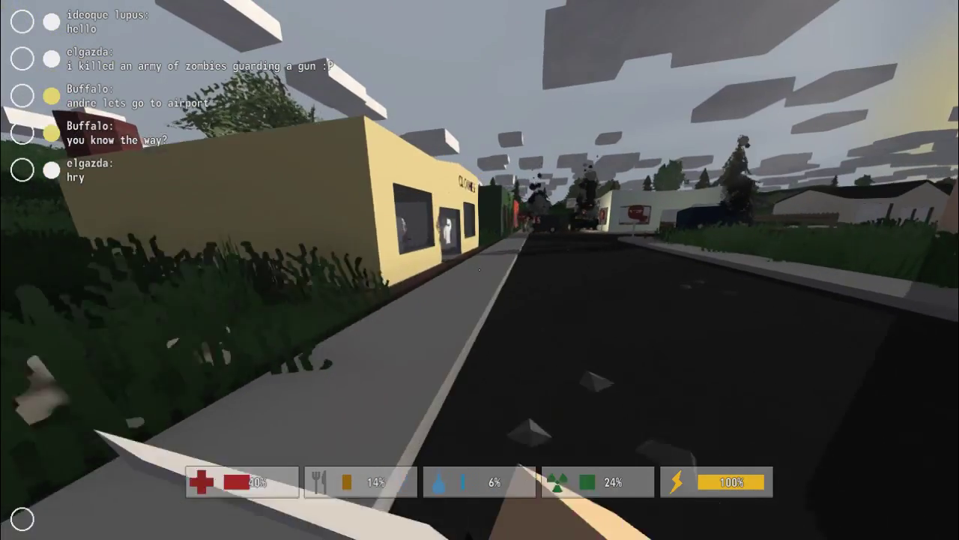
{"action": "key", "text": "w"}
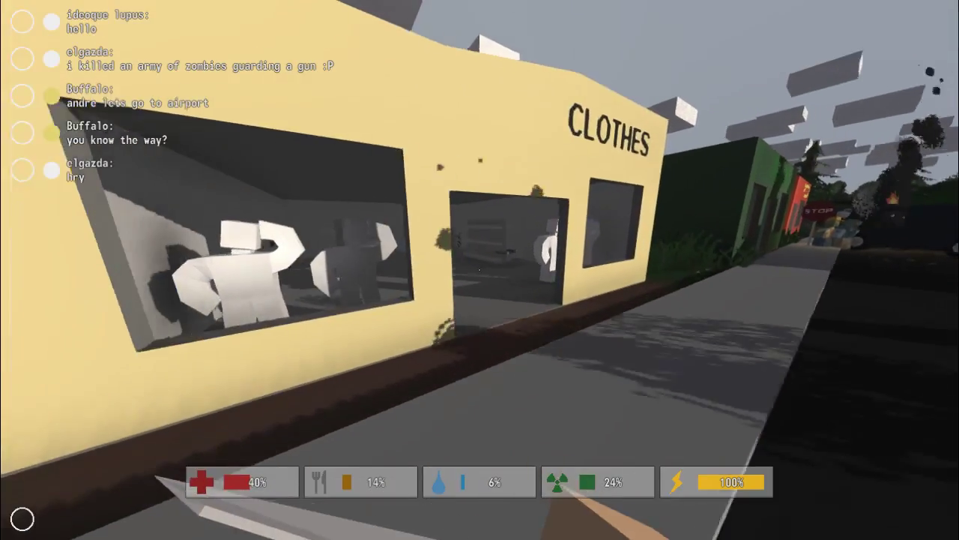
{"action": "key", "text": "w"}
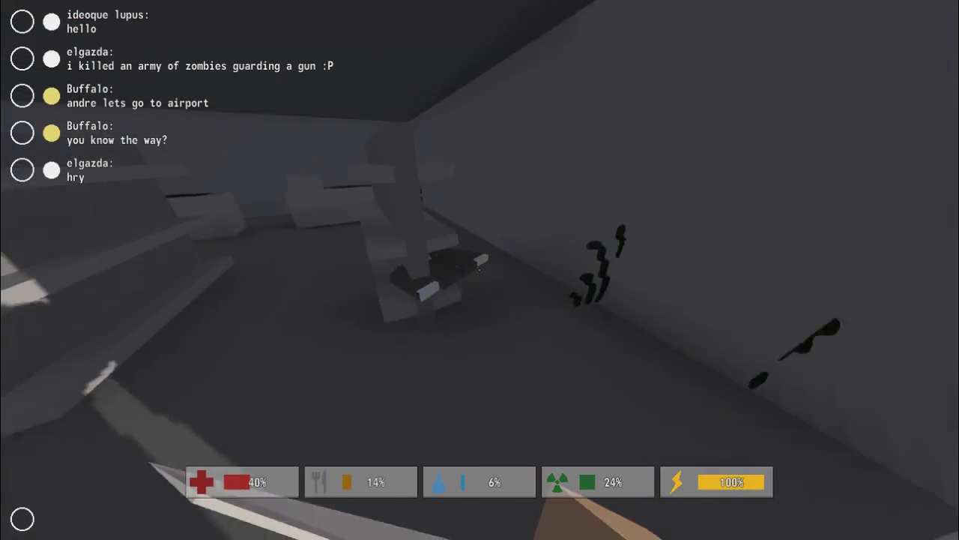
{"action": "key", "text": "w"}
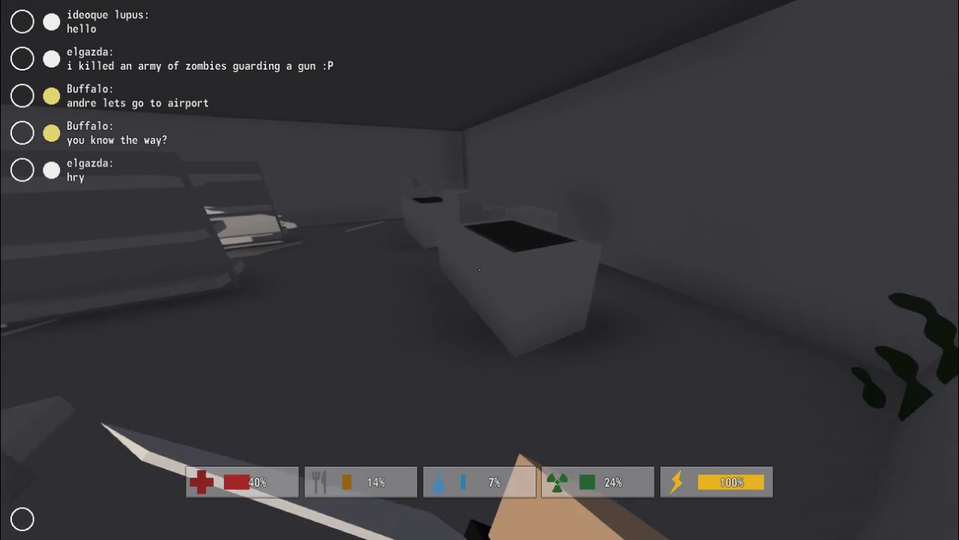
Check the inventory, then equip and put on the suit shirt from slot 2
{"action": "key", "text": "Tab"}
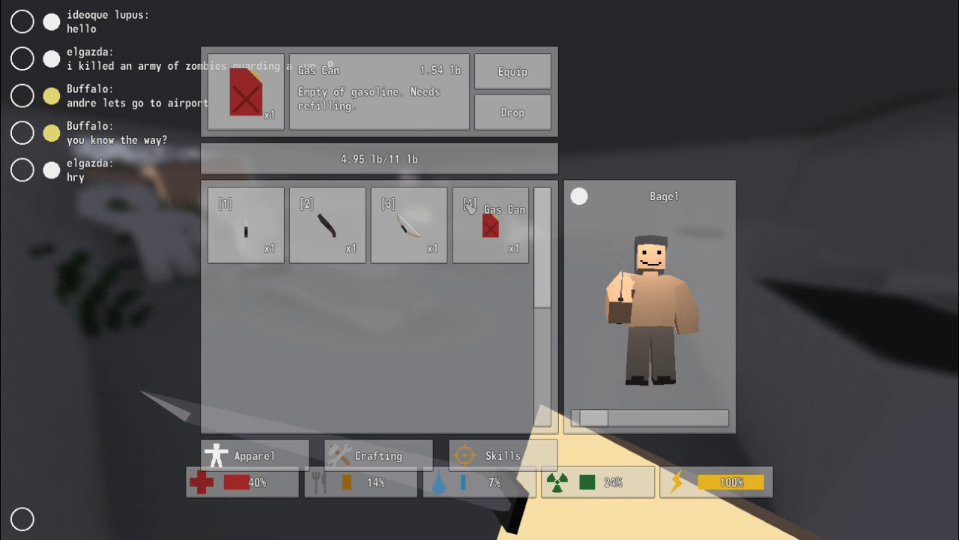
{"action": "key", "text": "Tab"}
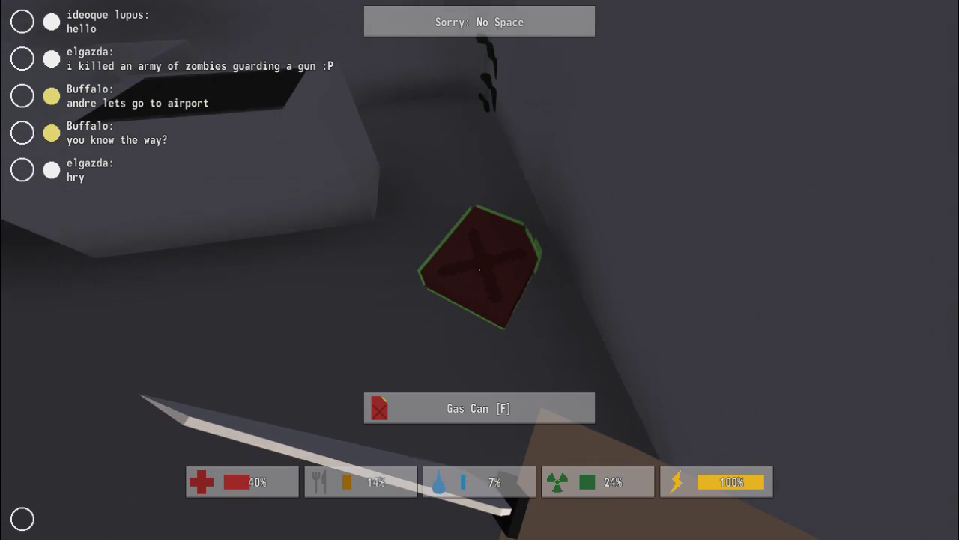
{"action": "key", "text": "2"}
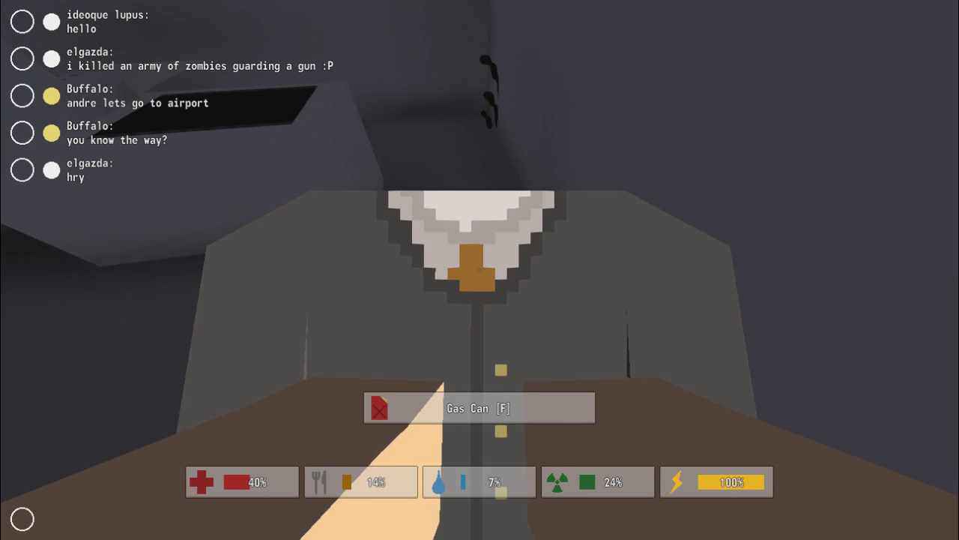
{"action": "left_click", "coordinate": [480, 269]}
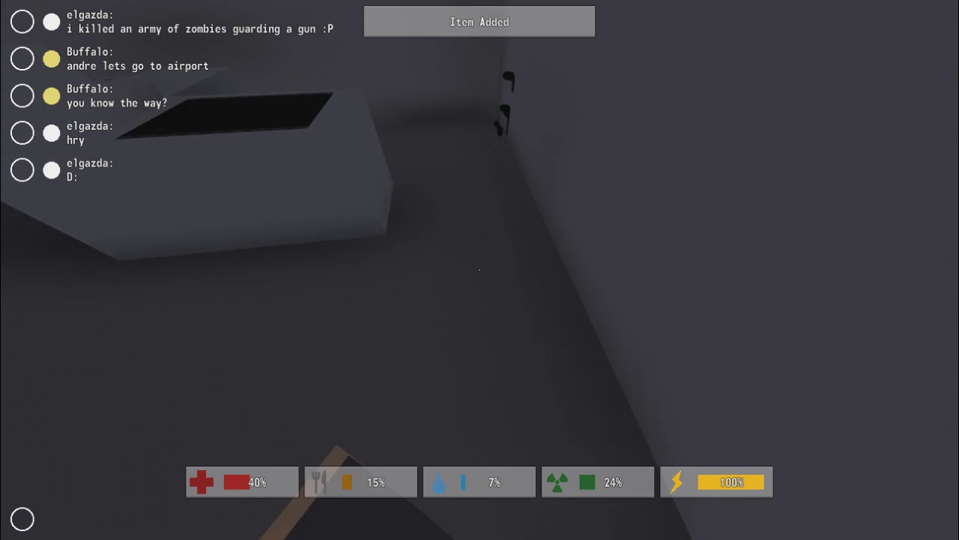
Move past the cash register and zombies, then climb out the window onto the street
{"action": "key", "text": "space"}
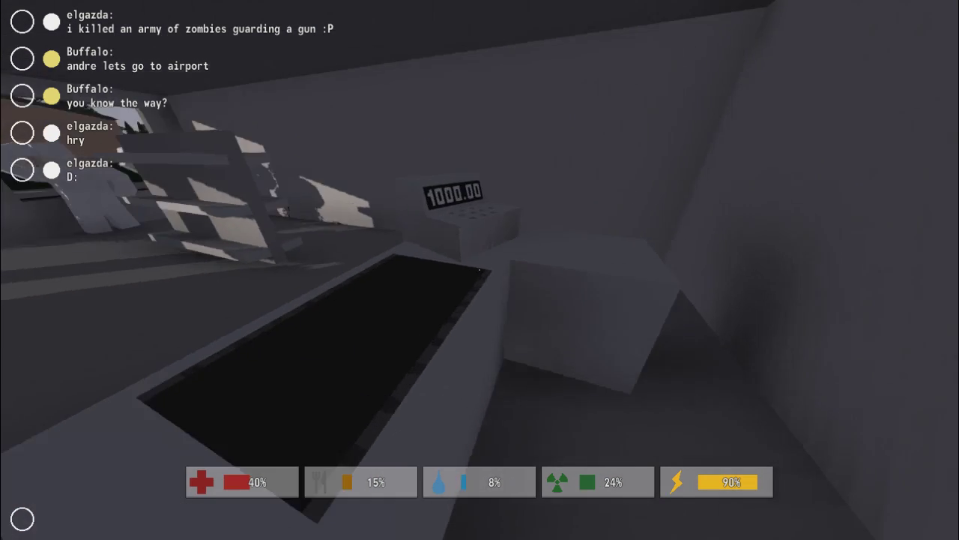
{"action": "key", "text": "space"}
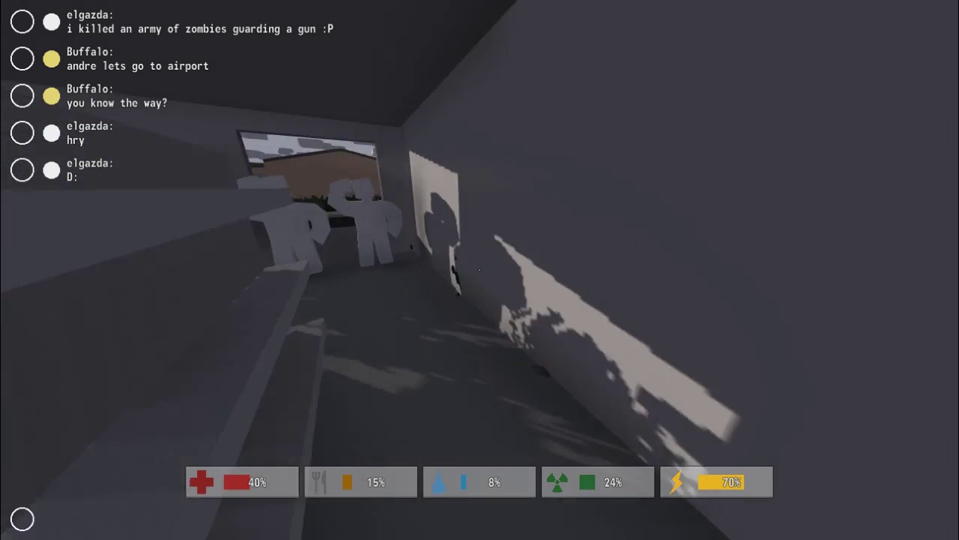
{"action": "key", "text": "space"}
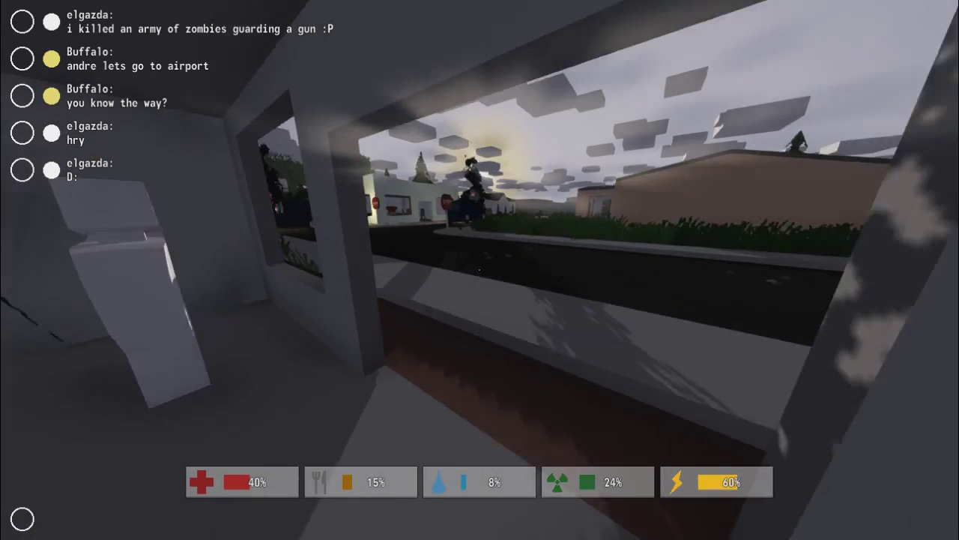
{"action": "key", "text": "w"}
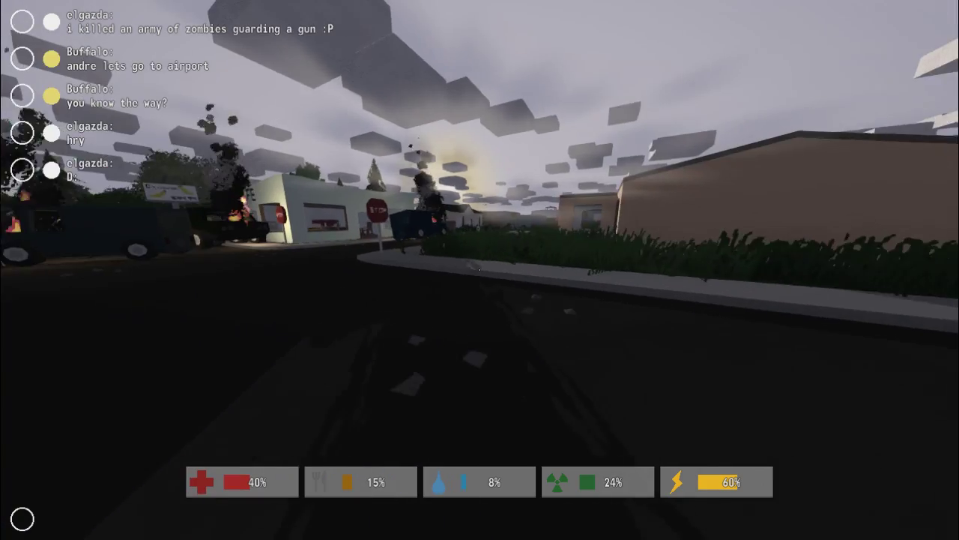
Sprint to the grass verge, jump into the house, then return to the road
{"action": "key", "text": "shift+w"}
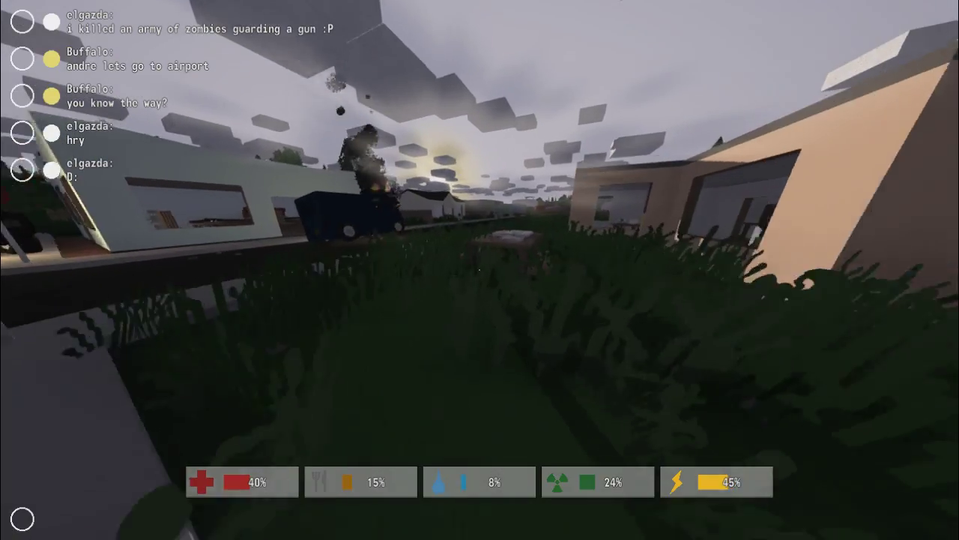
{"action": "key", "text": "shift+w"}
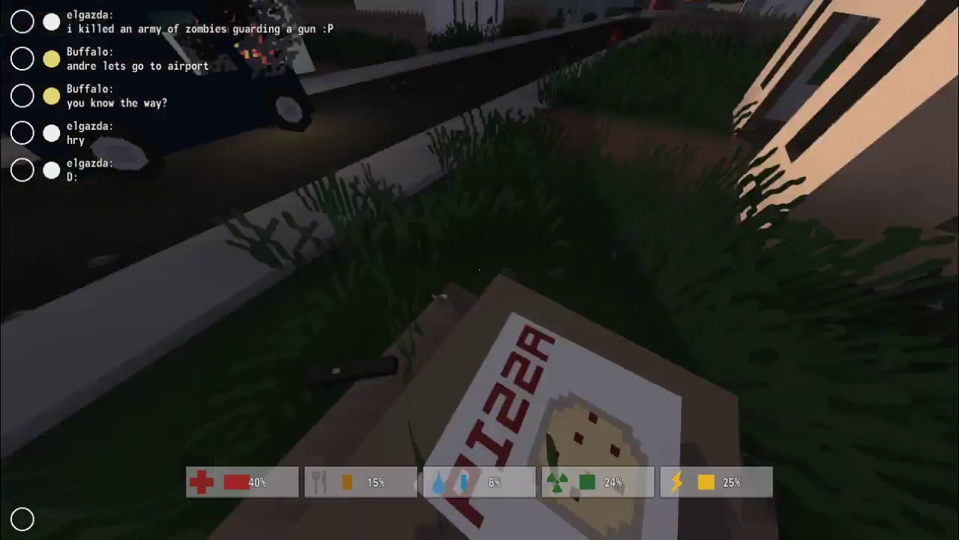
{"action": "key", "text": "space"}
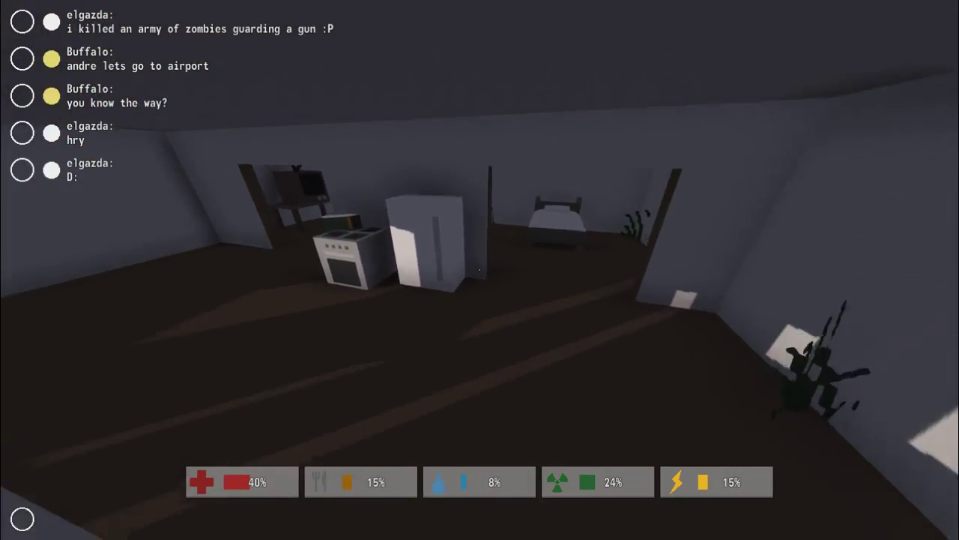
{"action": "key", "text": "w"}
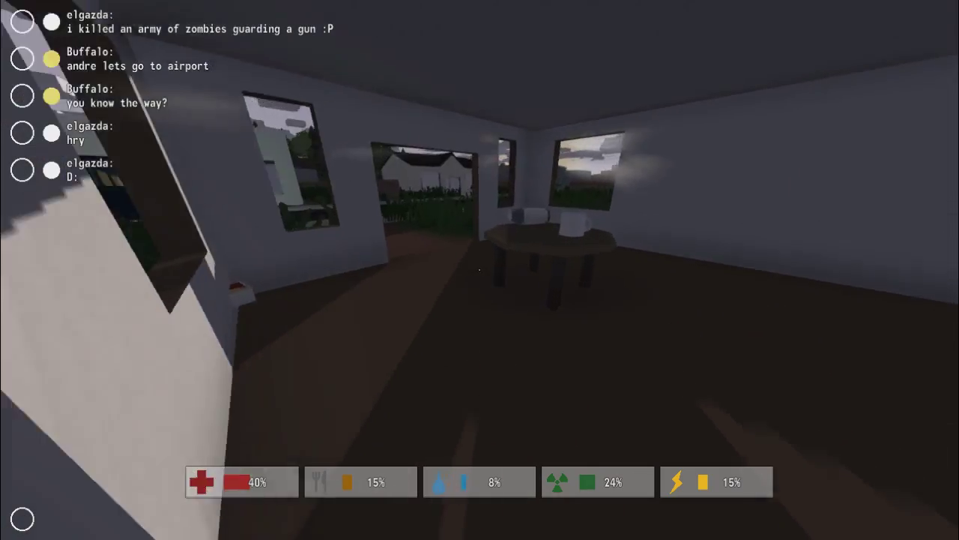
{"action": "key", "text": "w"}
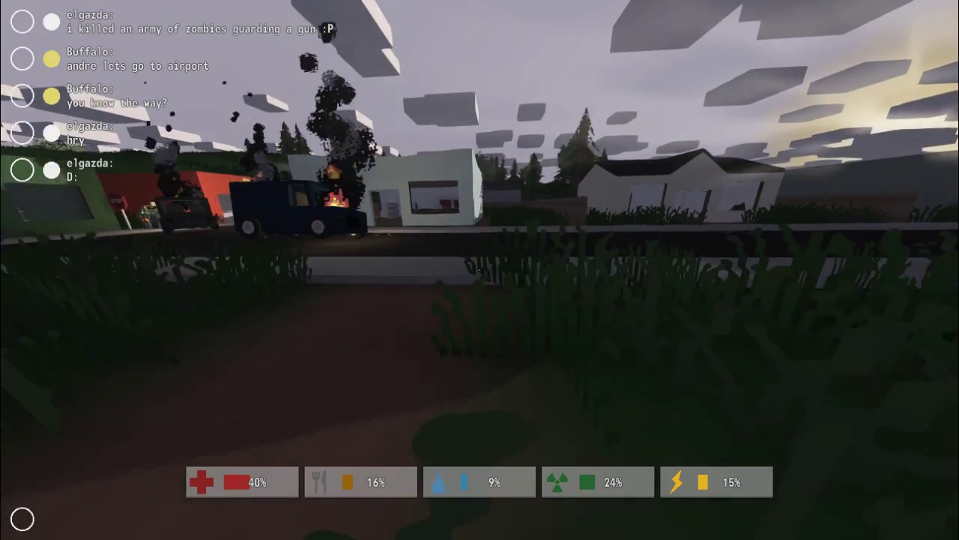
{"action": "key", "text": "w"}
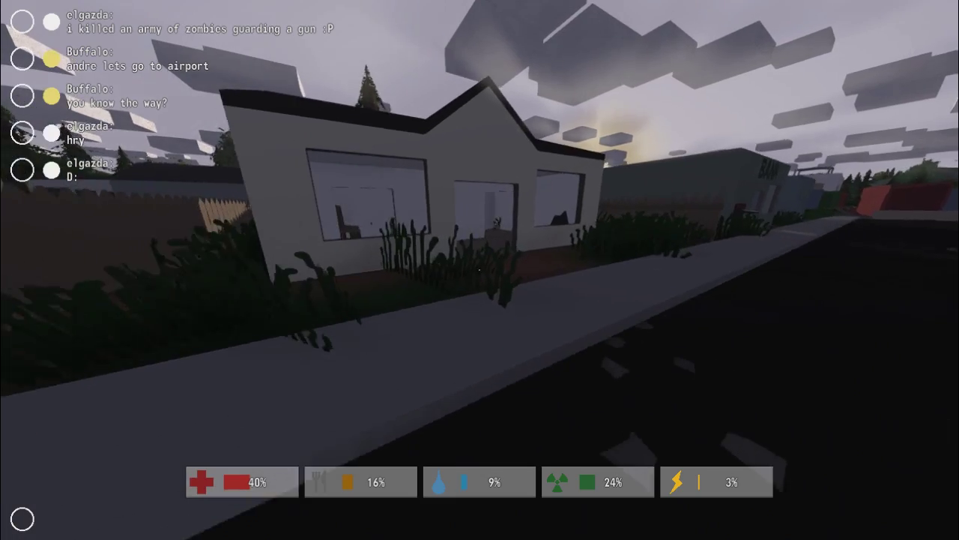
{"action": "key", "text": "w"}
{"action": "key", "text": "w"}
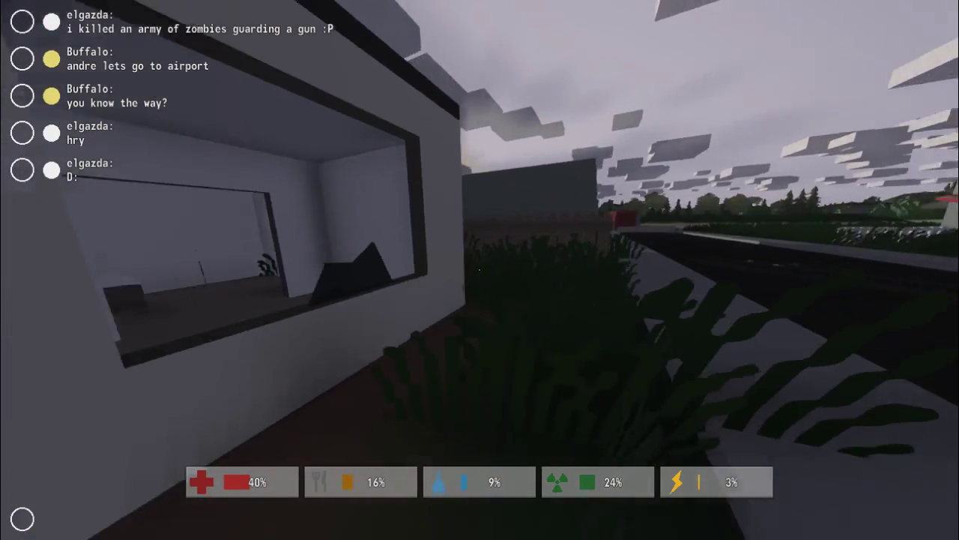
{"action": "key", "text": "w"}
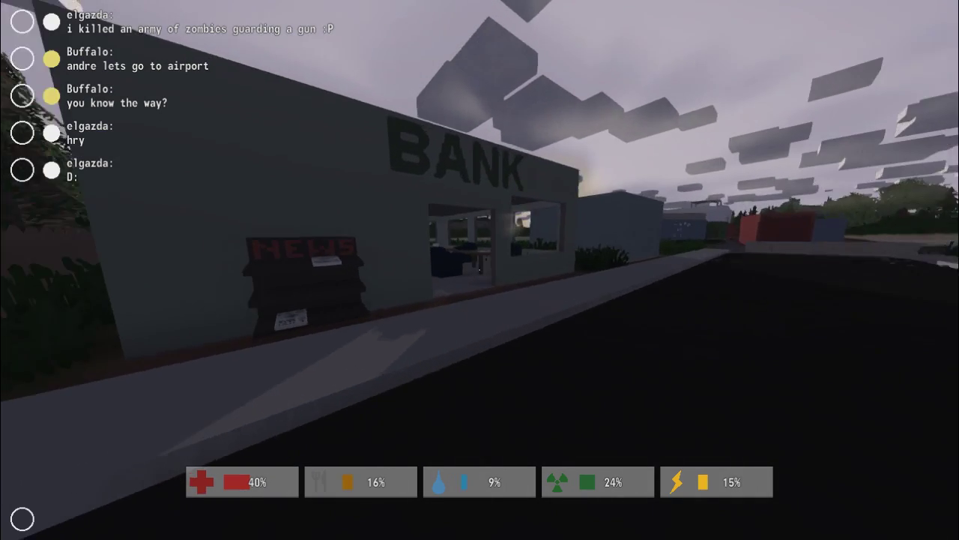
Walk into the bank past the Civilian Bullets and exit onto the lakeside grass
{"action": "key", "text": "w"}
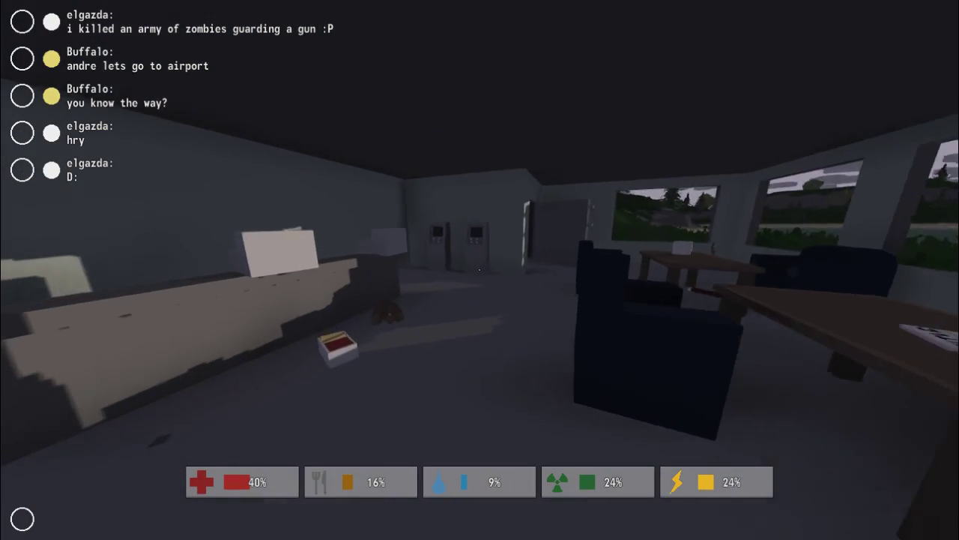
{"action": "key", "text": "w"}
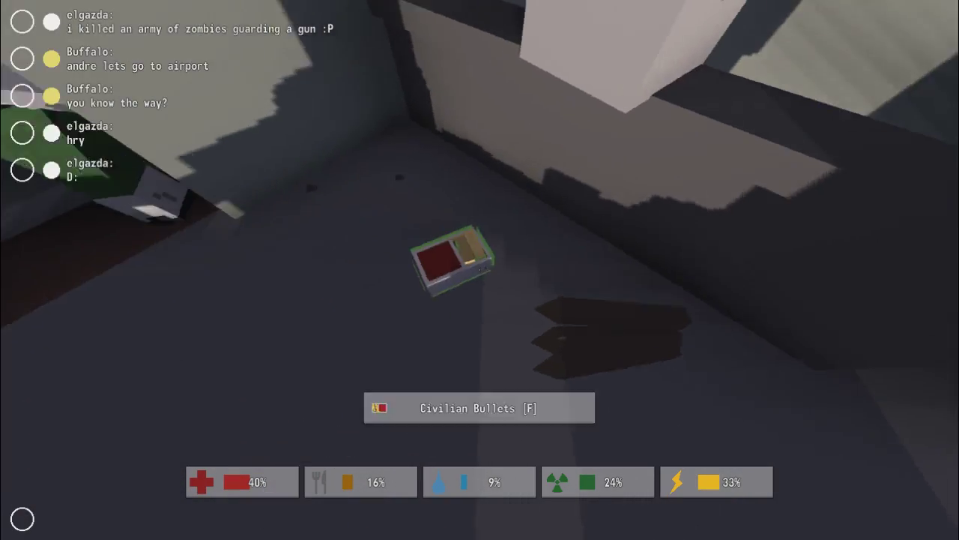
{"action": "key", "text": "w"}
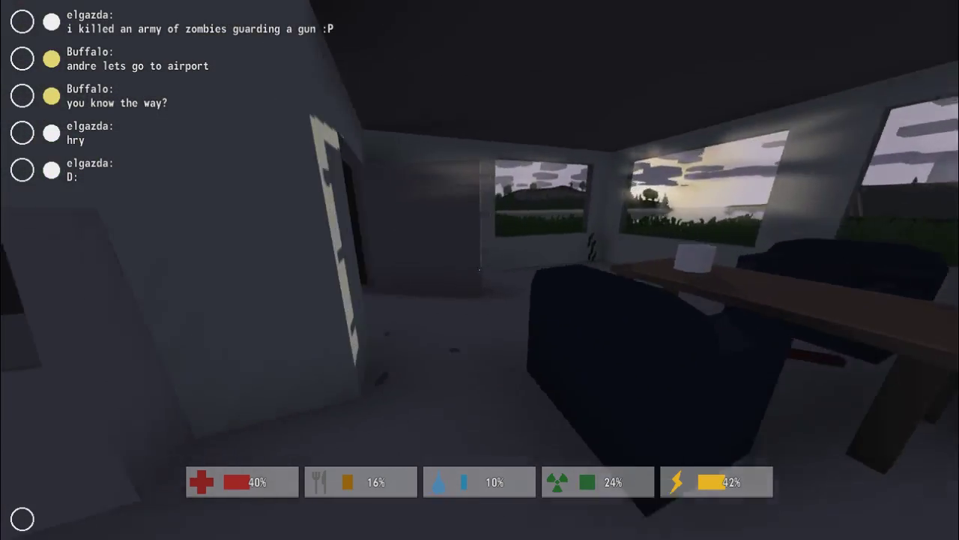
{"action": "key", "text": "w"}
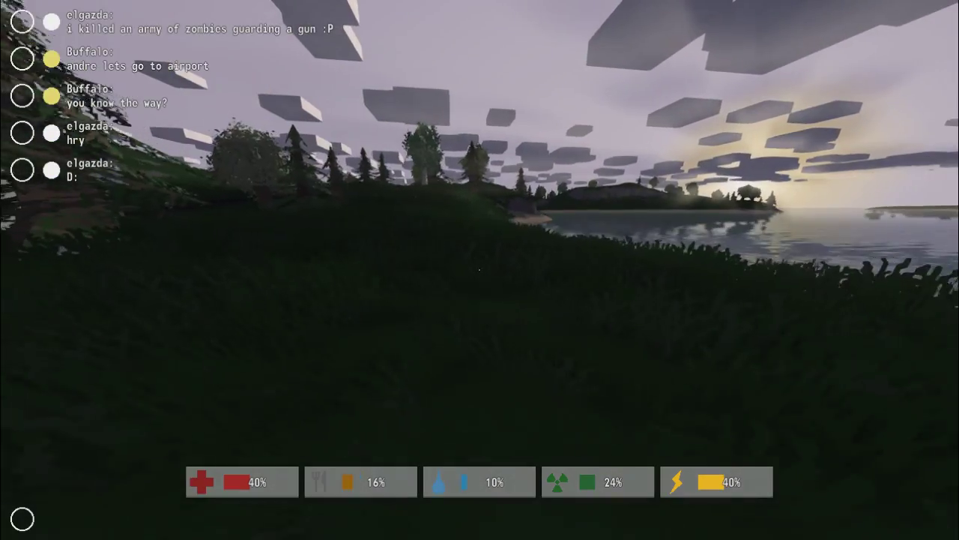
Walk along the fence alley past the banana sign, then down the street to the sidewalk
{"action": "key", "text": "w"}
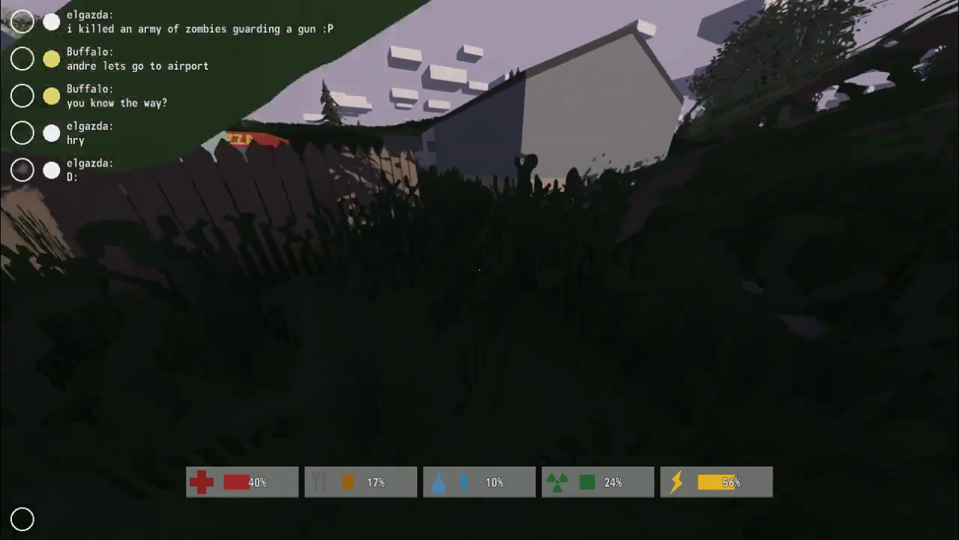
{"action": "key", "text": "w"}
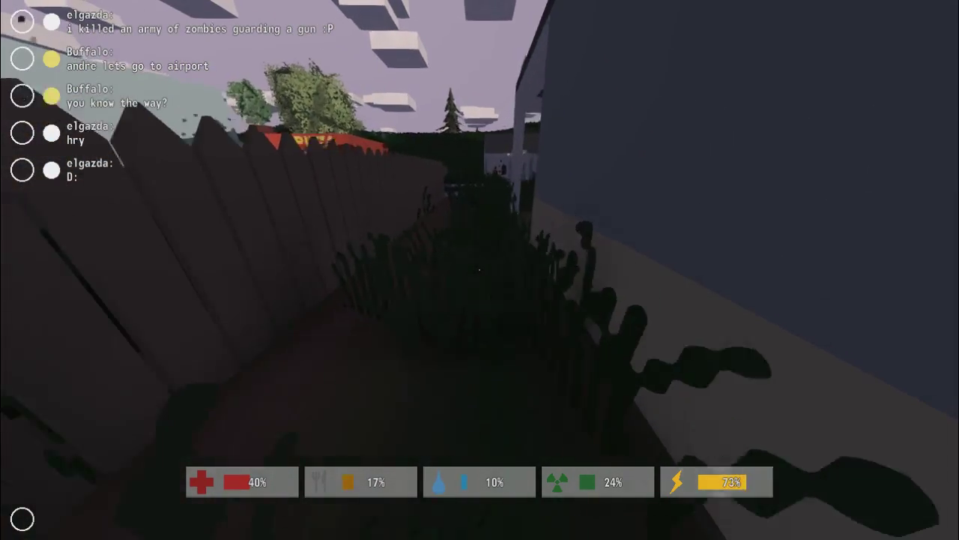
{"action": "key", "text": "Tab"}
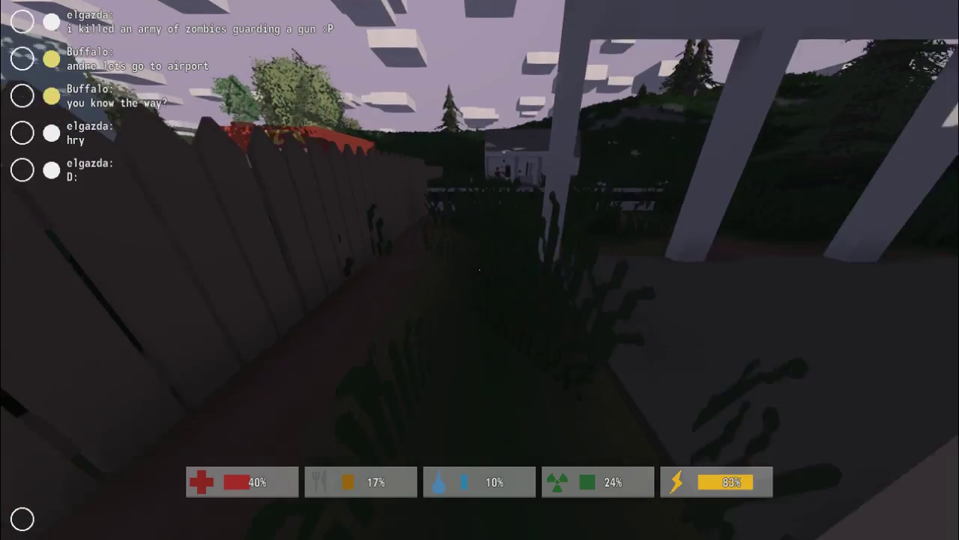
{"action": "key", "text": "w"}
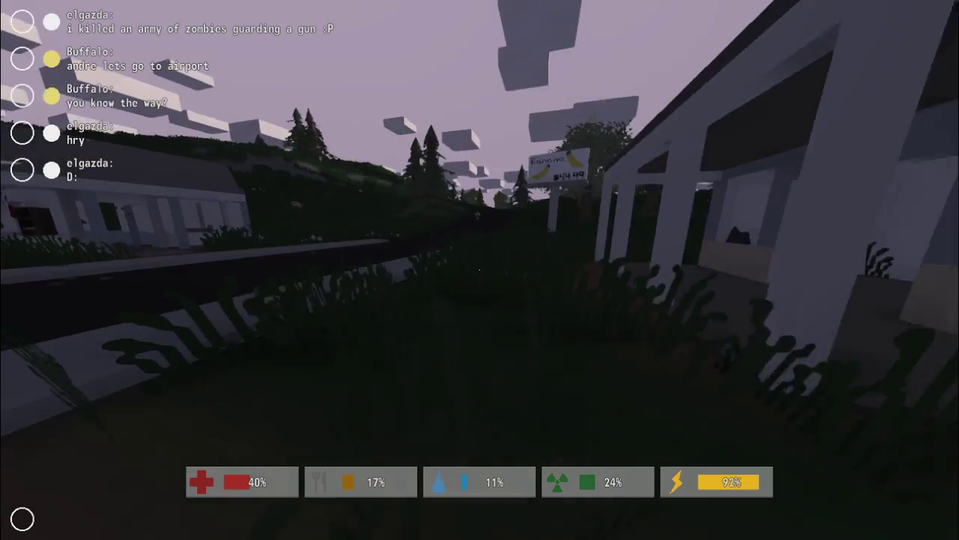
{"action": "key", "text": "w"}
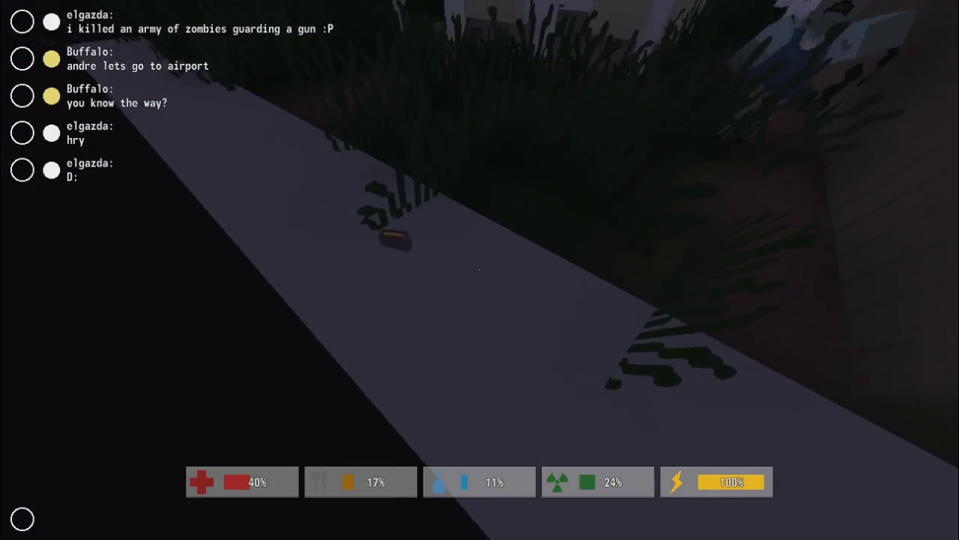
{"action": "key", "text": "w"}
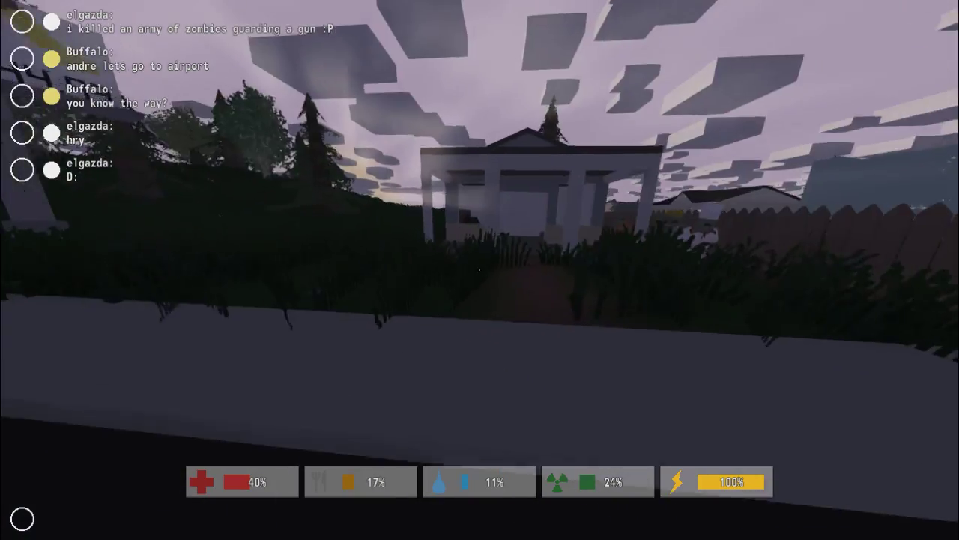
{"action": "key", "text": "w"}
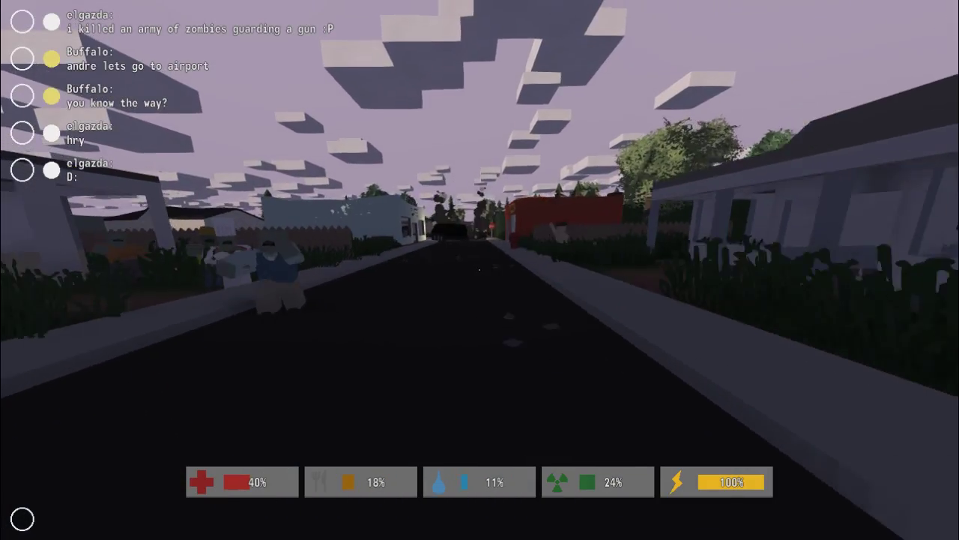
{"action": "key", "text": "w"}
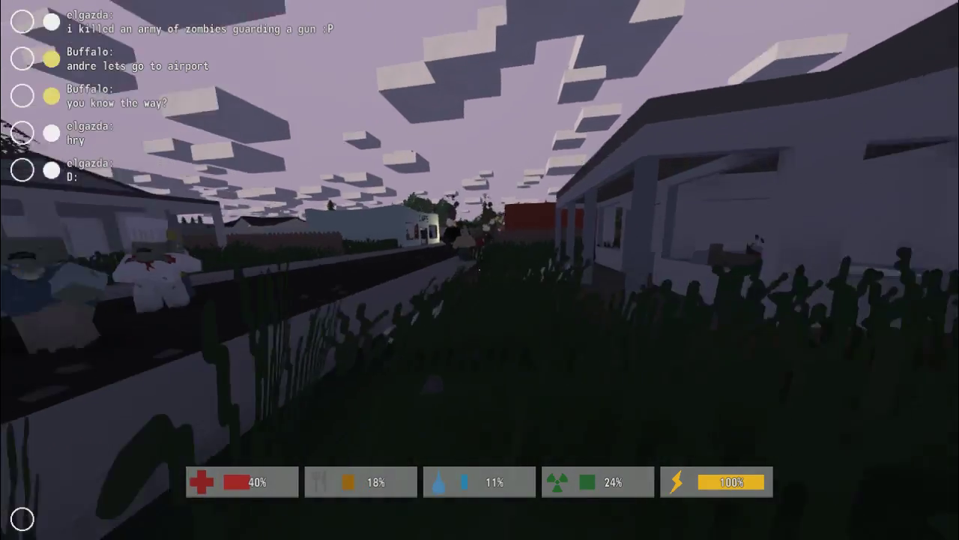
Draw the machete with key 1 and walk onto the hillside facing the zombies
{"action": "key", "text": "w"}
{"action": "key", "text": "1"}
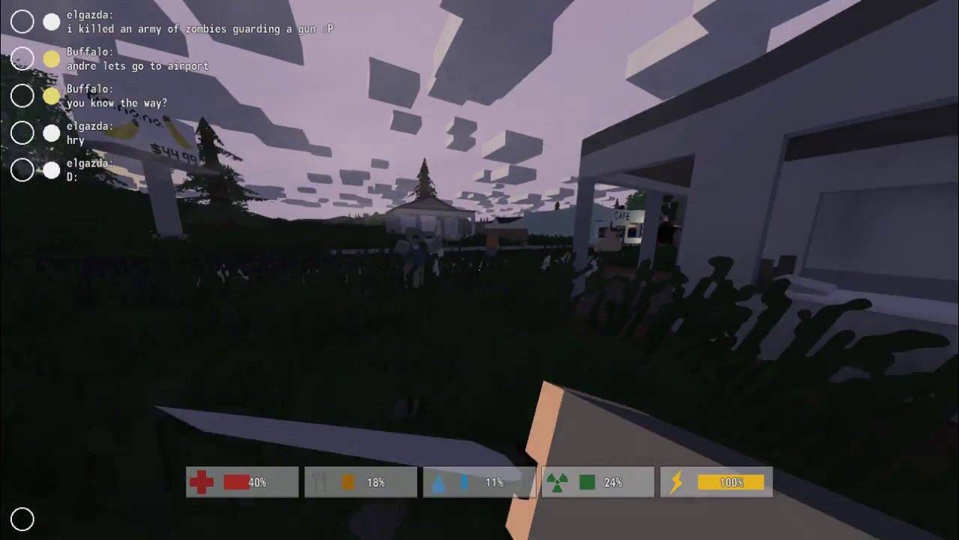
{"action": "key", "text": "w"}
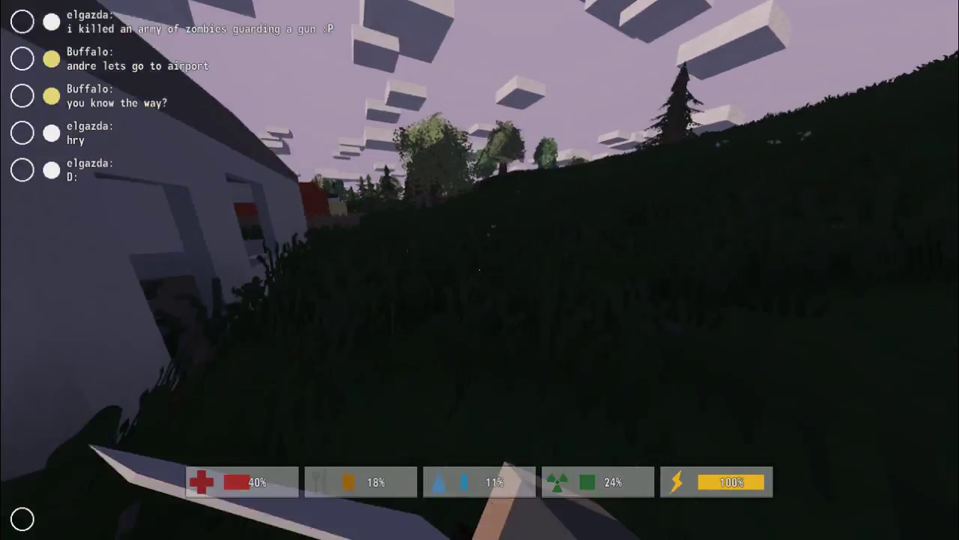
{"action": "key", "text": "w"}
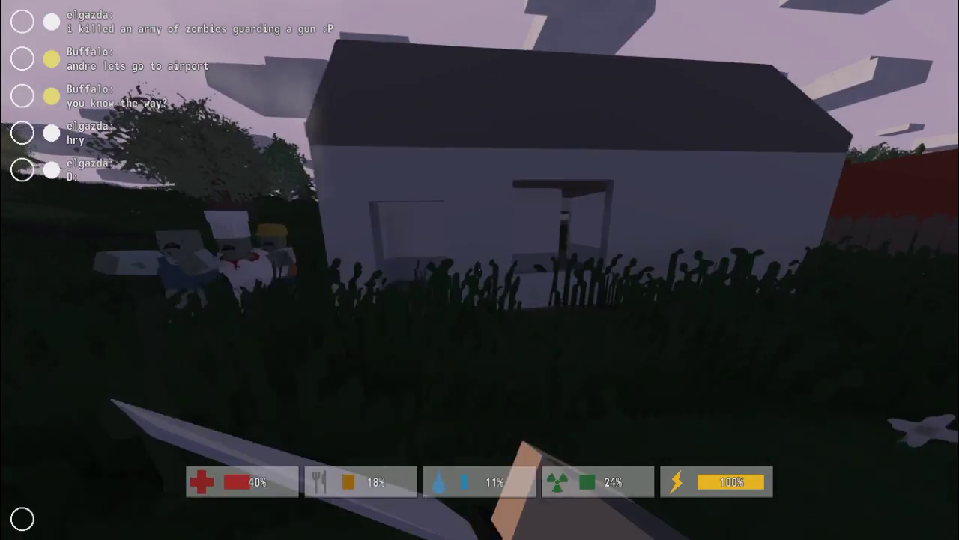
{"action": "key", "text": "w"}
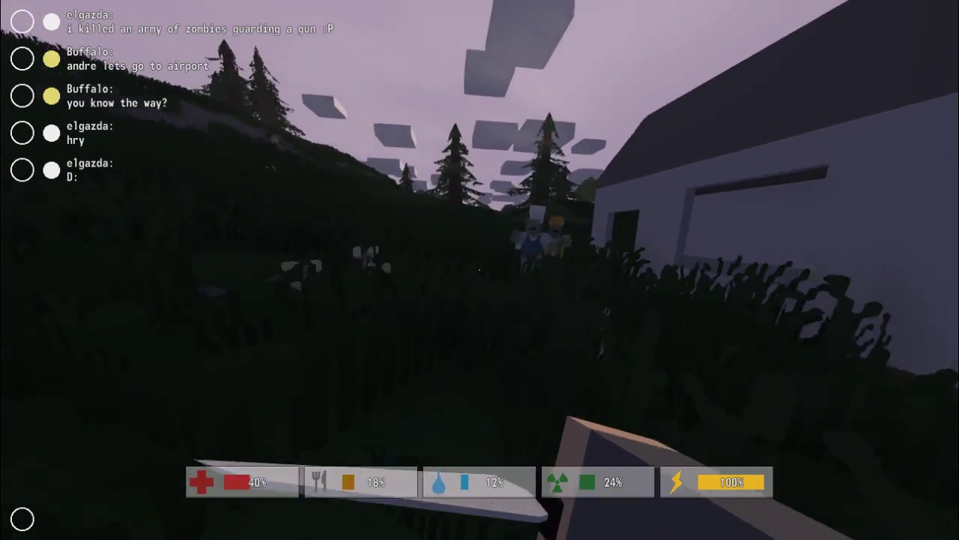
Swing the machete repeatedly at the two approaching zombies, then back away
{"action": "left_click", "coordinate": [480, 269]}
{"action": "left_click", "coordinate": [480, 269]}
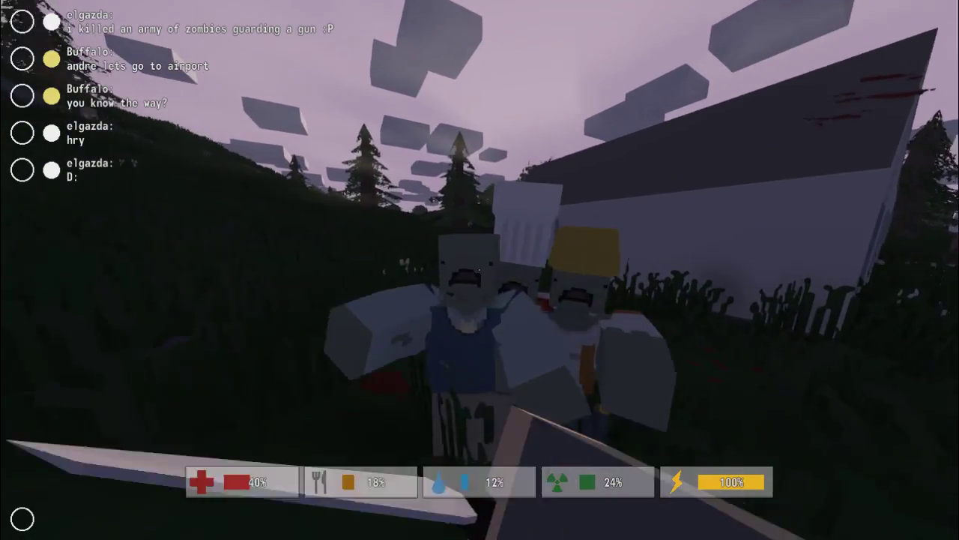
{"action": "left_click", "coordinate": [479, 270]}
{"action": "left_click", "coordinate": [479, 269]}
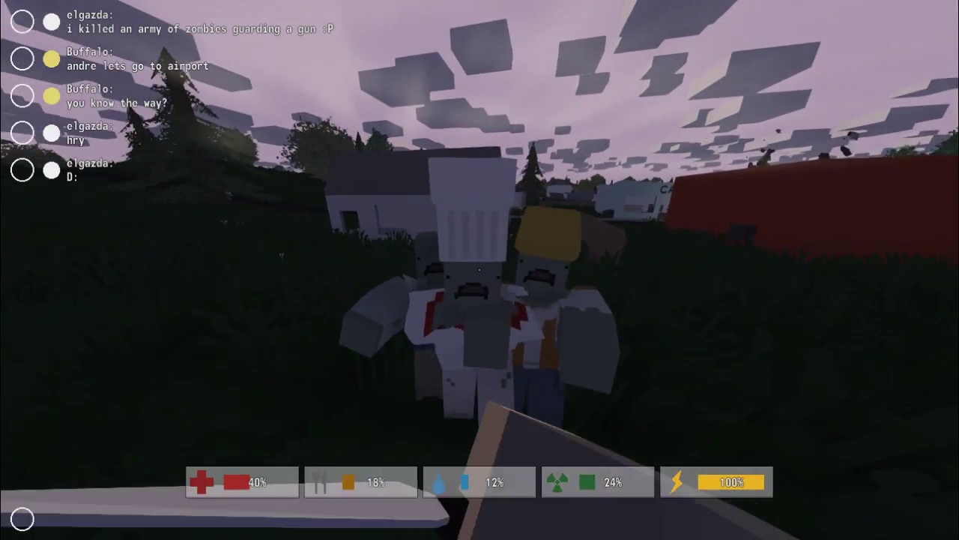
{"action": "left_click", "coordinate": [479, 270]}
{"action": "left_click", "coordinate": [480, 270]}
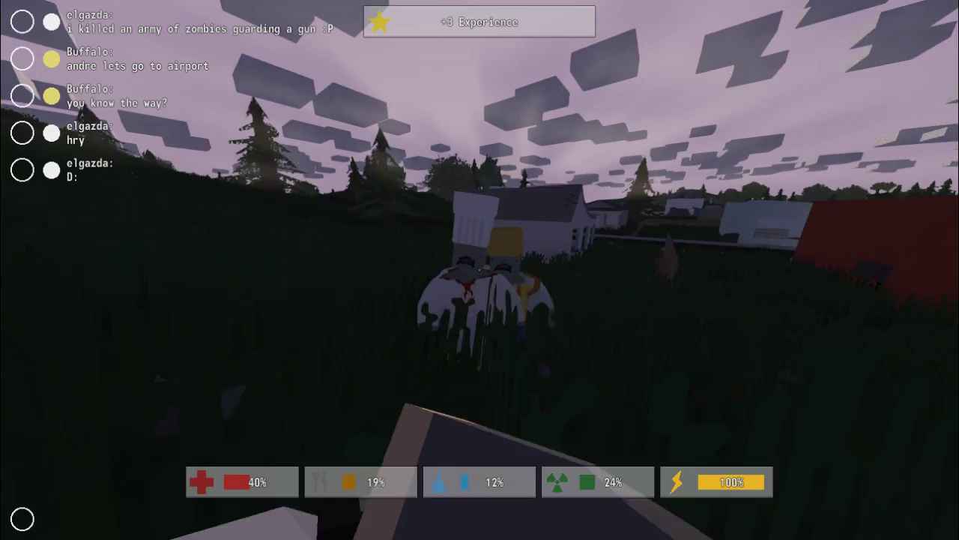
{"action": "left_click", "coordinate": [480, 270]}
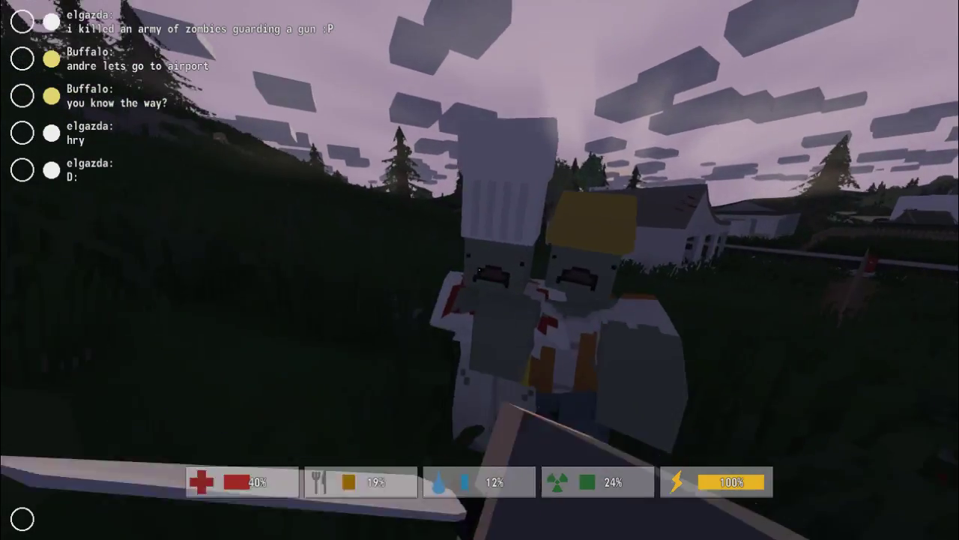
{"action": "left_click", "coordinate": [479, 270]}
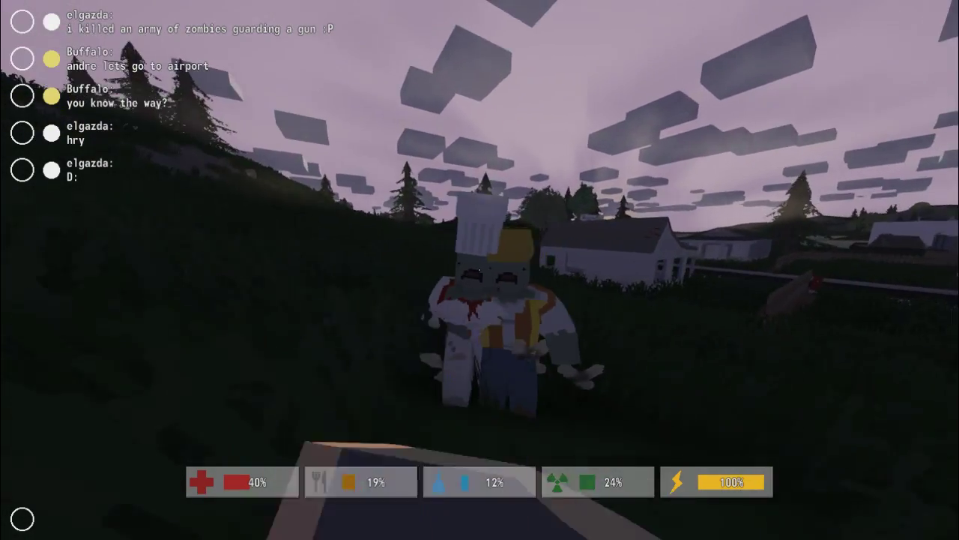
{"action": "left_click", "coordinate": [480, 270]}
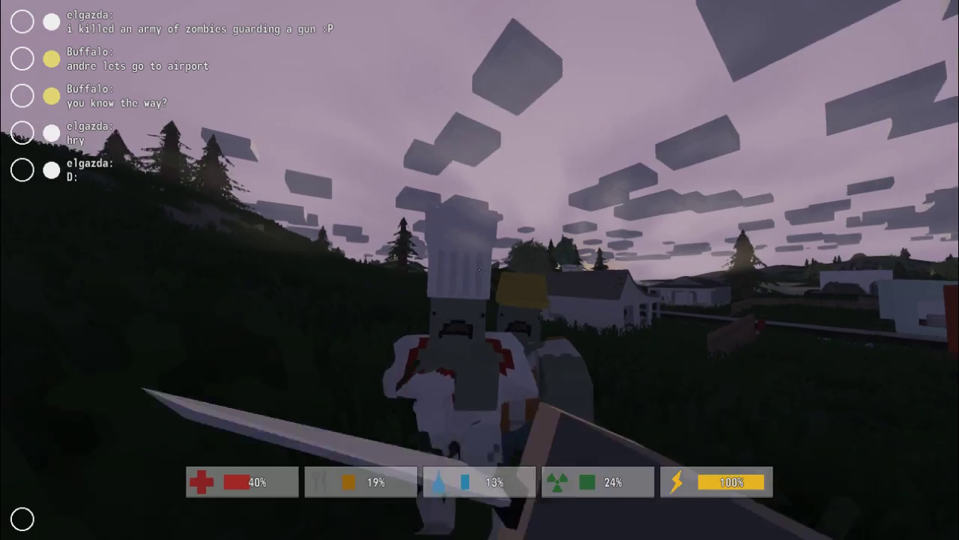
{"action": "left_click", "coordinate": [479, 270]}
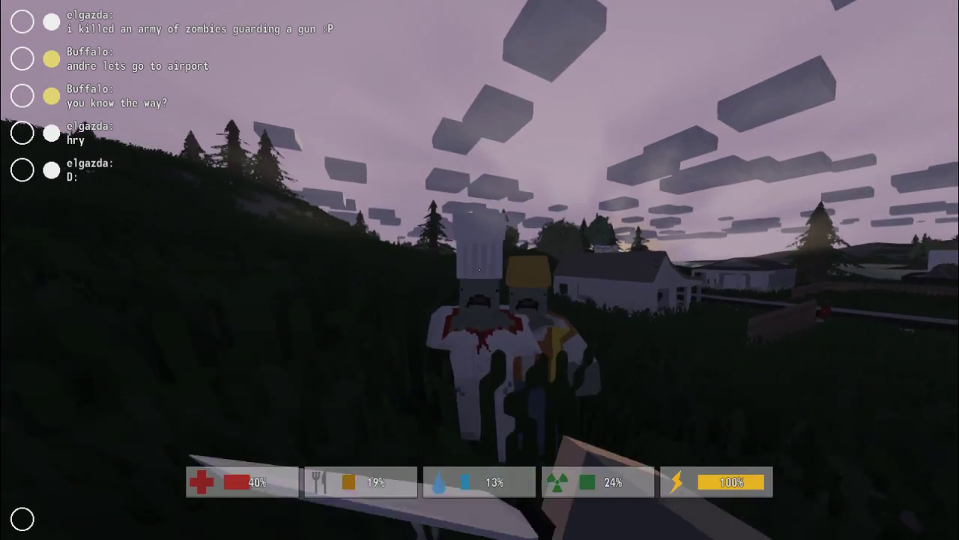
{"action": "key", "text": "s"}
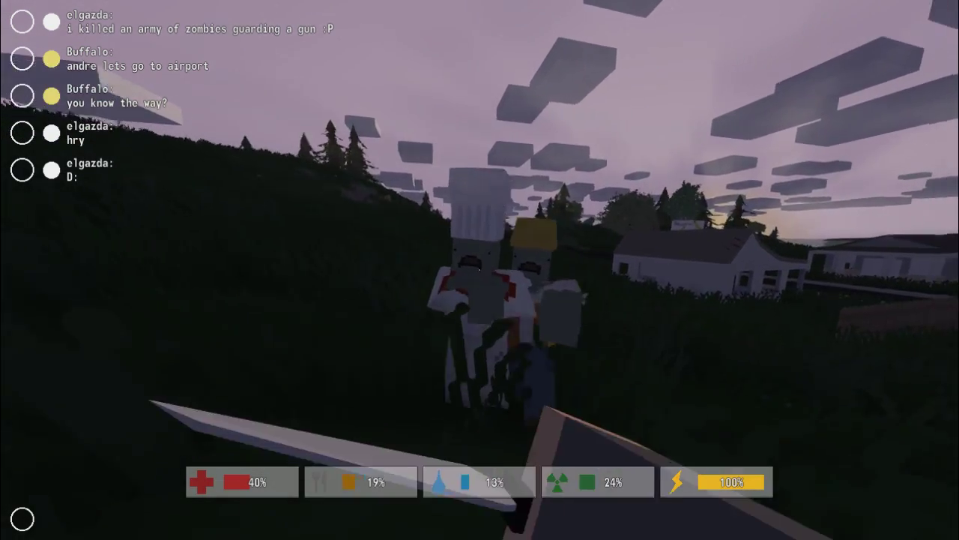
{"action": "key", "text": "s"}
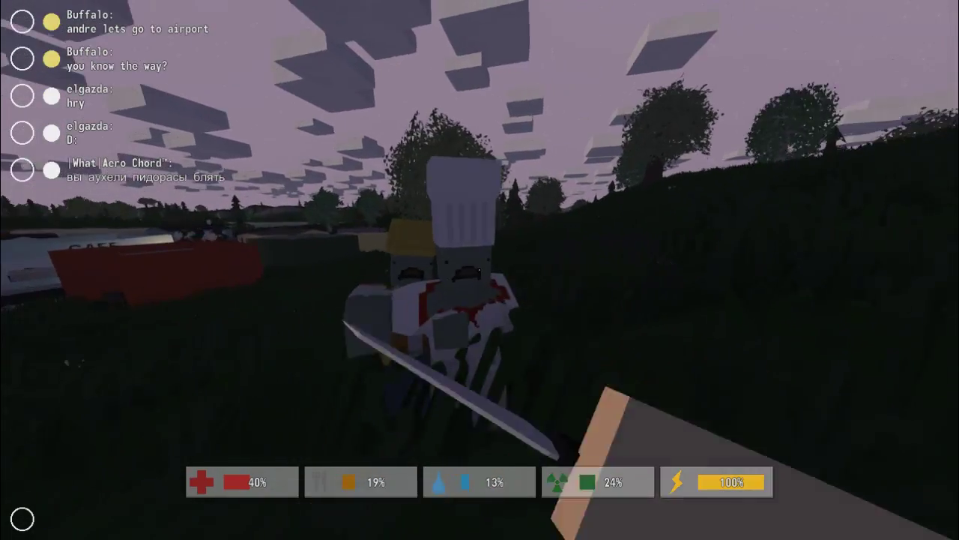
Kill the chef zombie, then hack down the hard-hat zombie for +3 experience each
{"action": "left_click", "coordinate": [479, 270]}
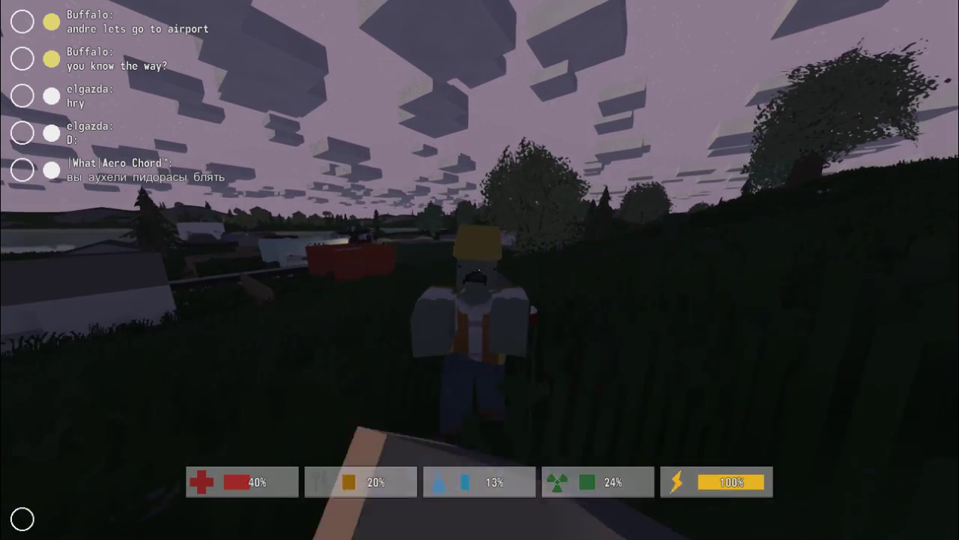
{"action": "left_click", "coordinate": [480, 270]}
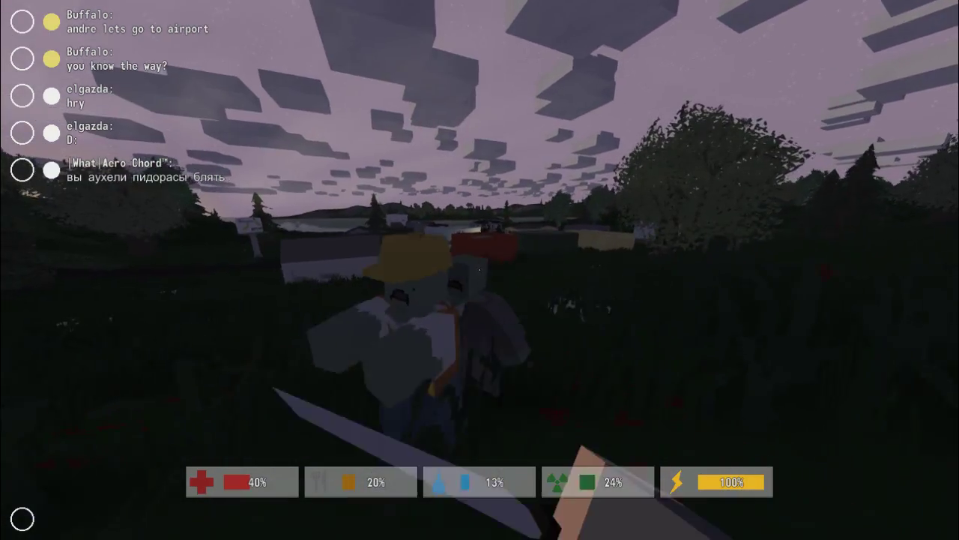
{"action": "left_click", "coordinate": [480, 270]}
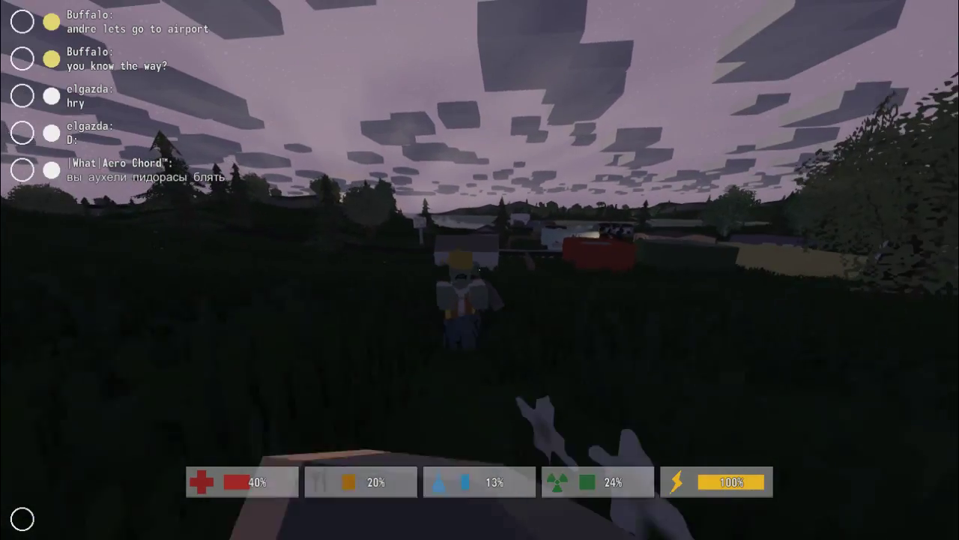
{"action": "left_click", "coordinate": [479, 270]}
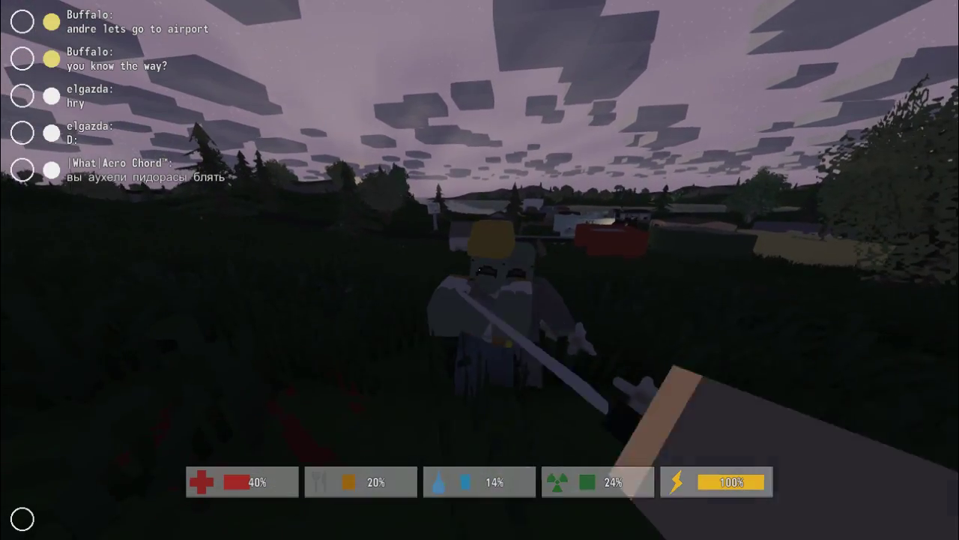
{"action": "left_click", "coordinate": [480, 270]}
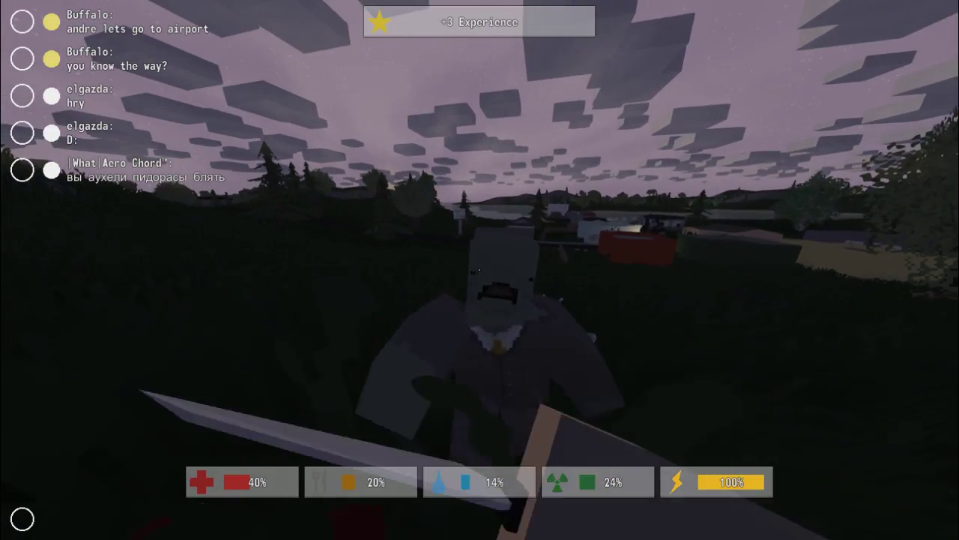
{"action": "left_click", "coordinate": [480, 269]}
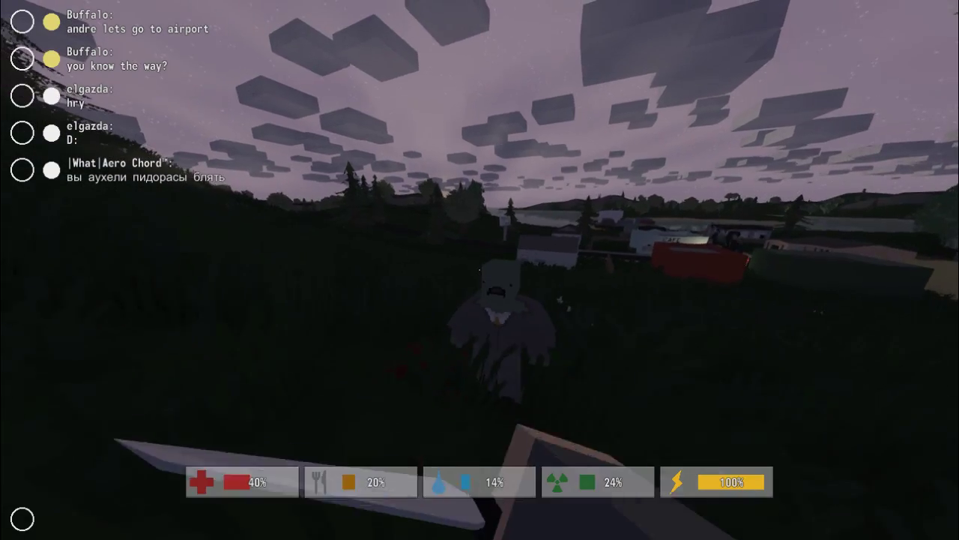
{"action": "left_click", "coordinate": [480, 270]}
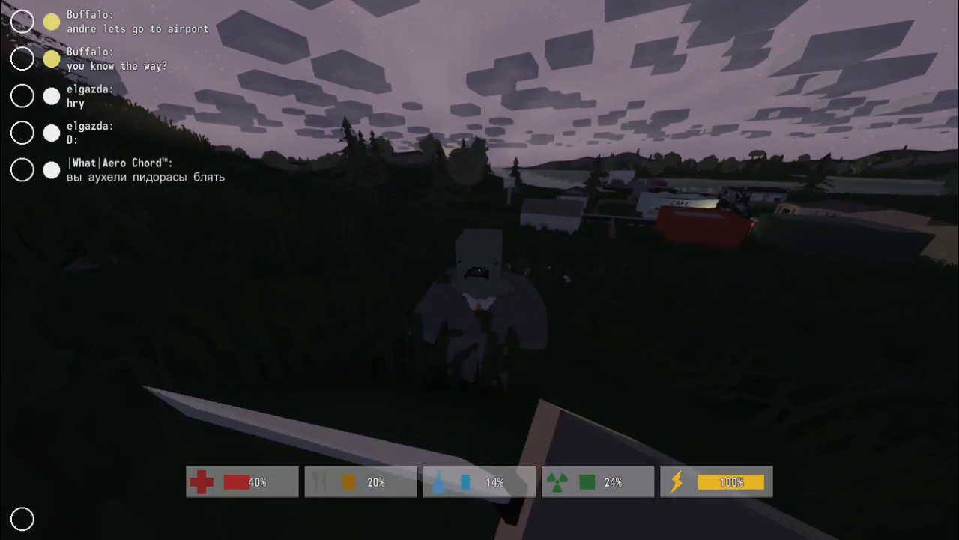
{"action": "left_click", "coordinate": [479, 270]}
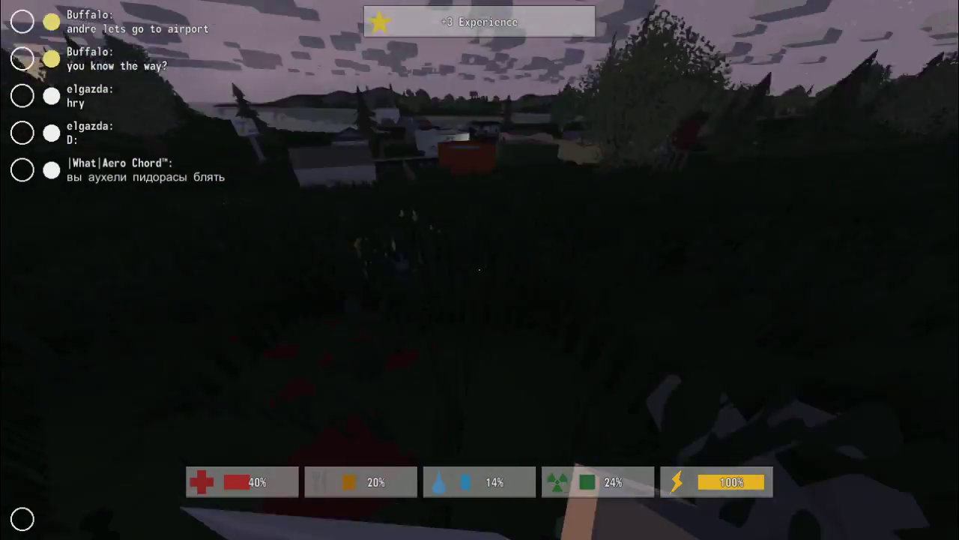
Open the inventory's Skills list: 15 experience available, upgrades costing 10 to 20
{"action": "key", "text": "Tab"}
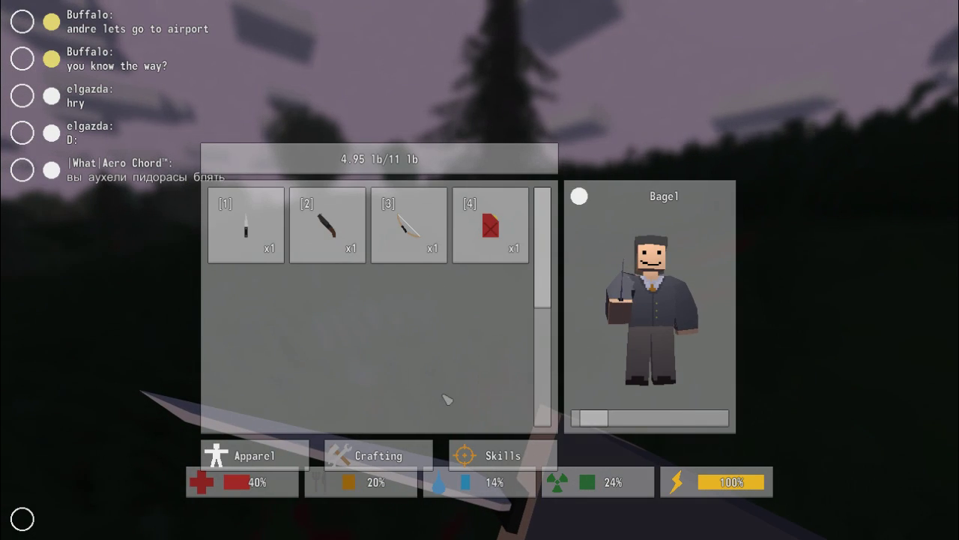
{"action": "left_click", "coordinate": [517, 455]}
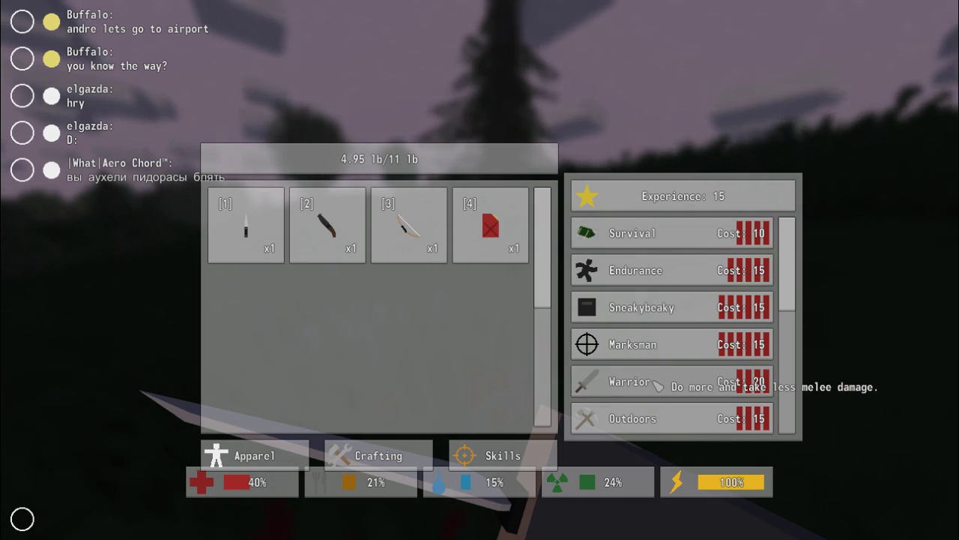
Close the inventory and walk over the hilltop along the hillside toward the lake
{"action": "key", "text": "Tab"}
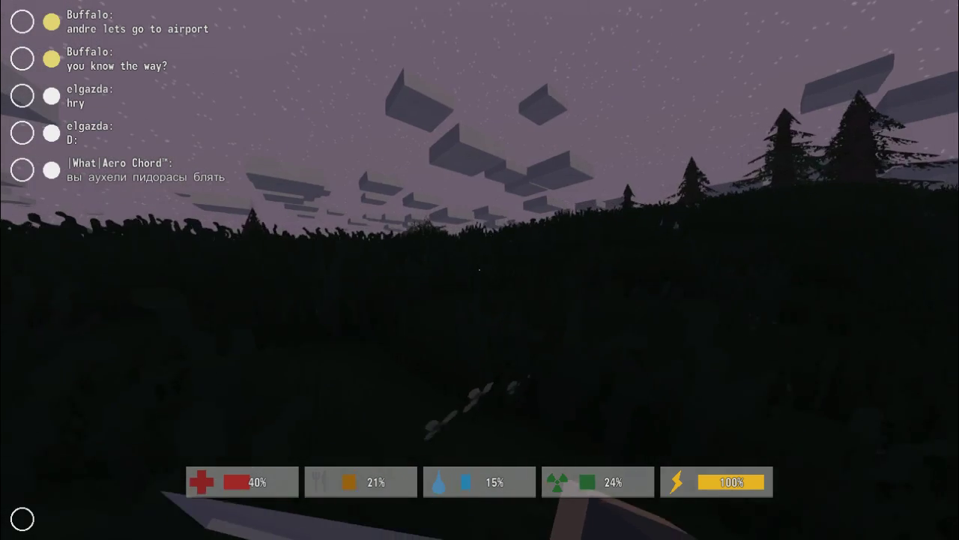
{"action": "key", "text": "w"}
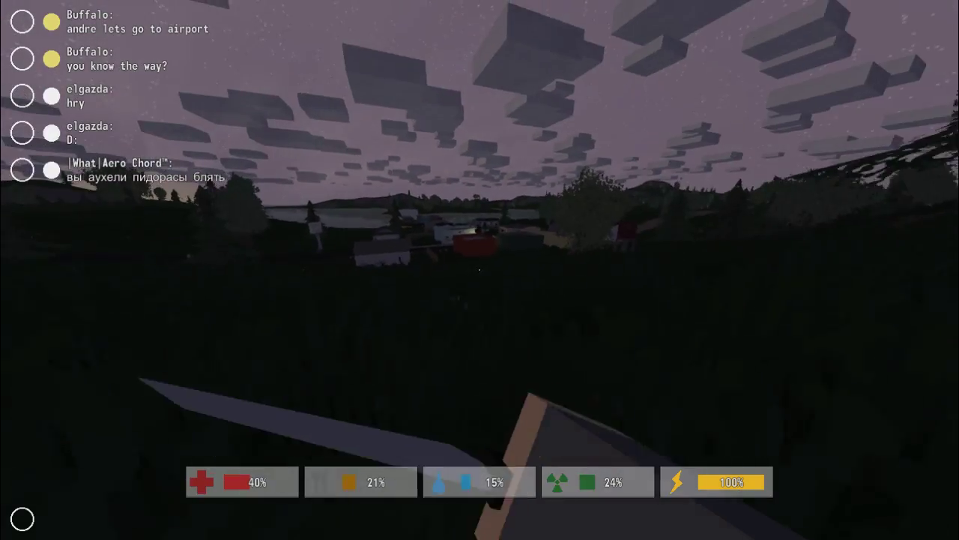
{"action": "key", "text": "w"}
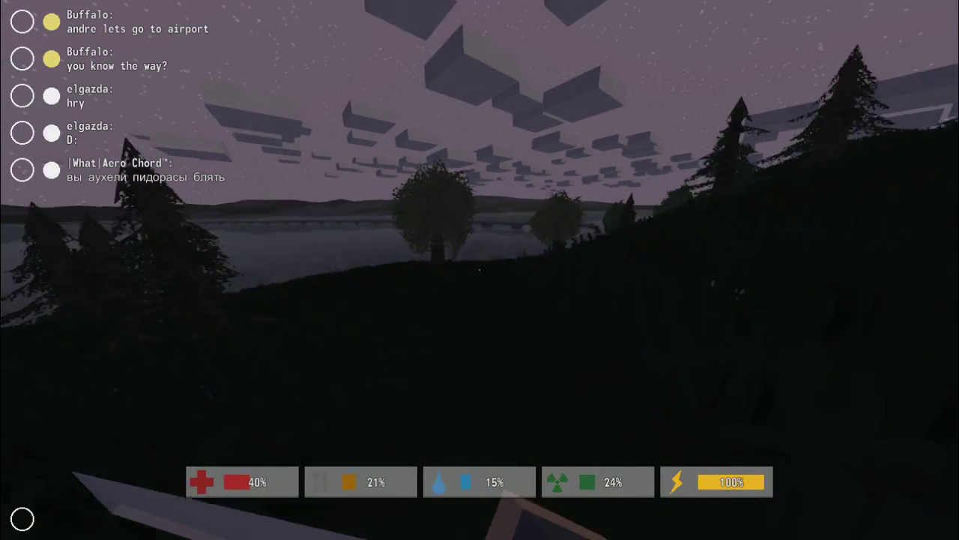
{"action": "key", "text": "w"}
{"action": "key", "text": "w"}
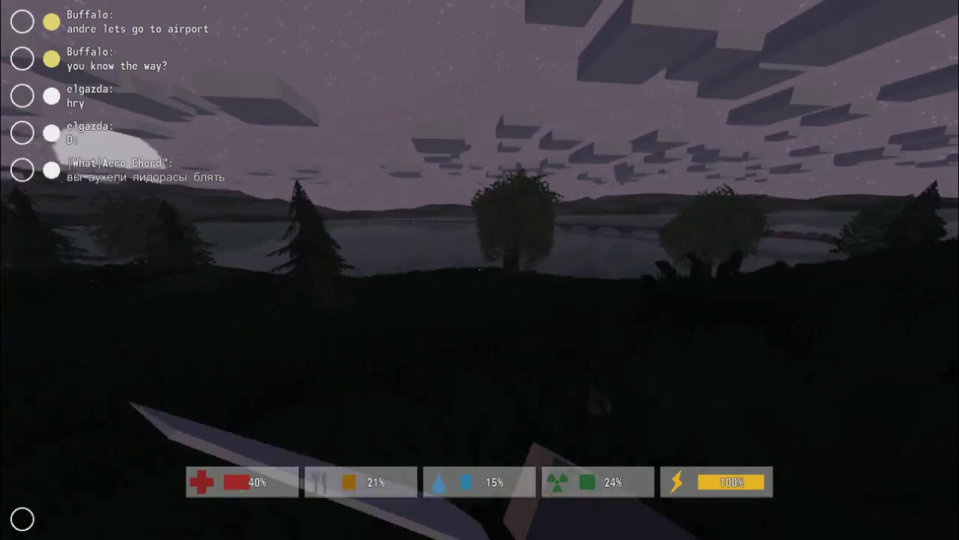
{"action": "key", "text": "w"}
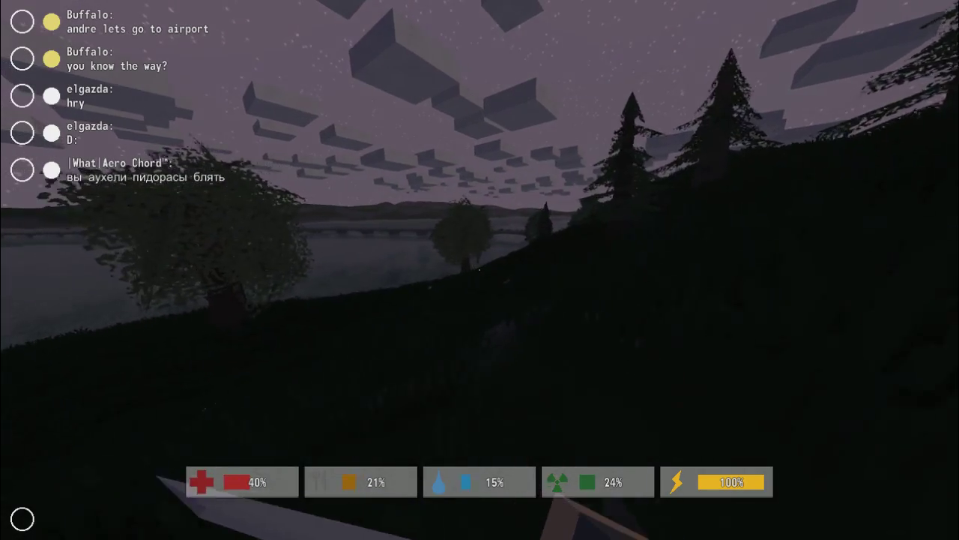
{"action": "key", "text": "w"}
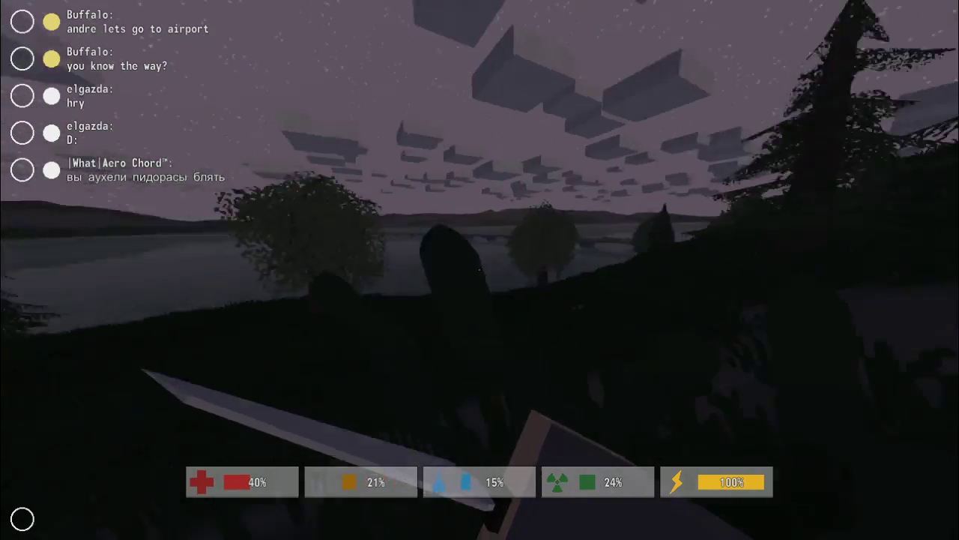
{"action": "key", "text": "w"}
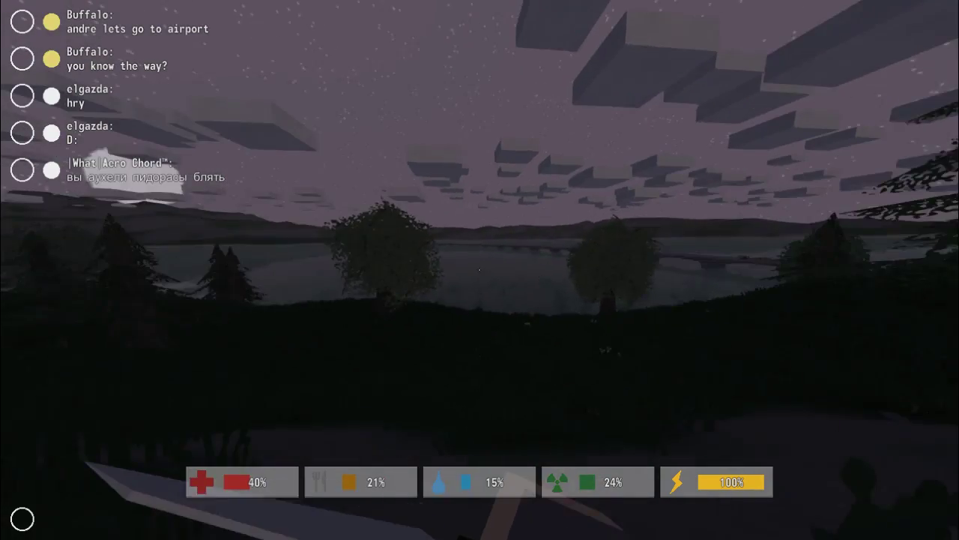
{"action": "key", "text": "w"}
{"action": "key", "text": "w"}
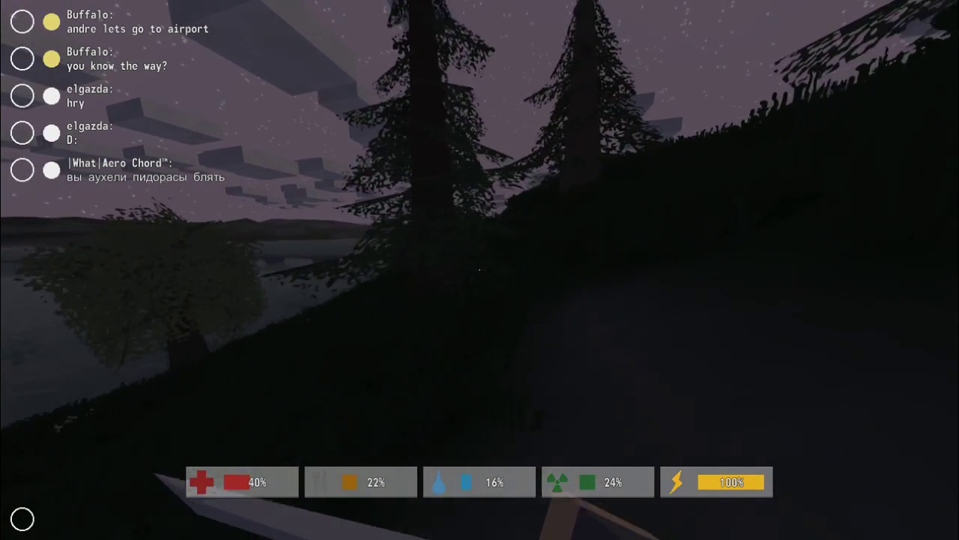
Continue past the pine trees, down to the shore, and along the lakeside slope
{"action": "key", "text": "w"}
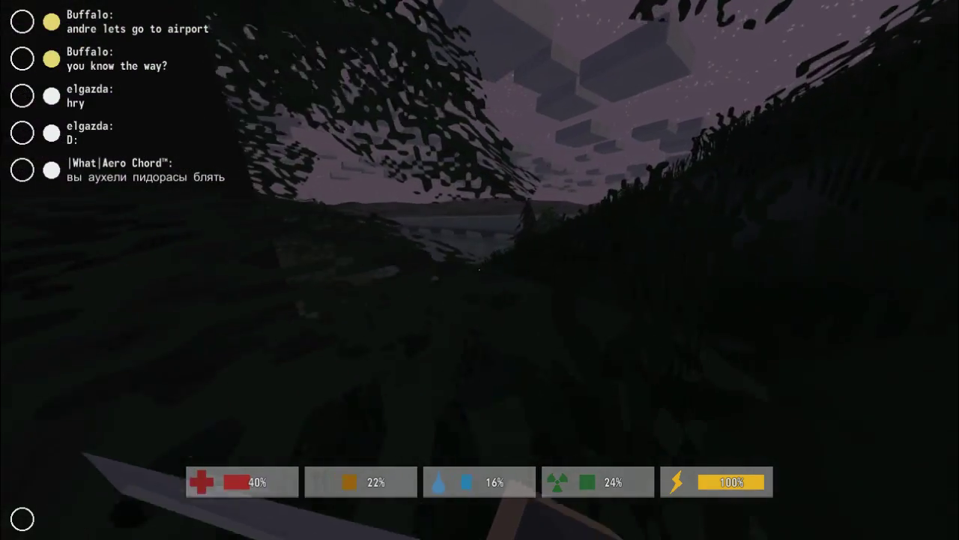
{"action": "key", "text": "w"}
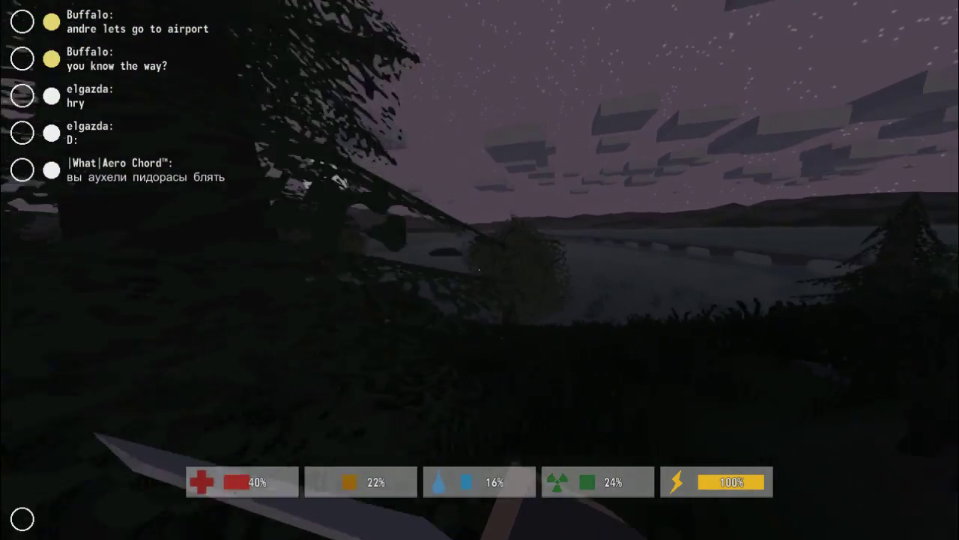
{"action": "key", "text": "w"}
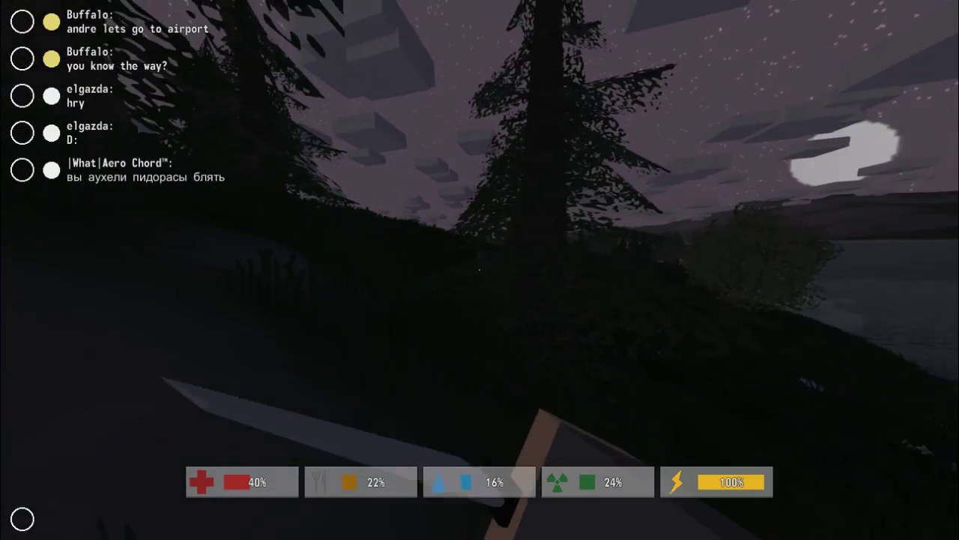
{"action": "key", "text": "w"}
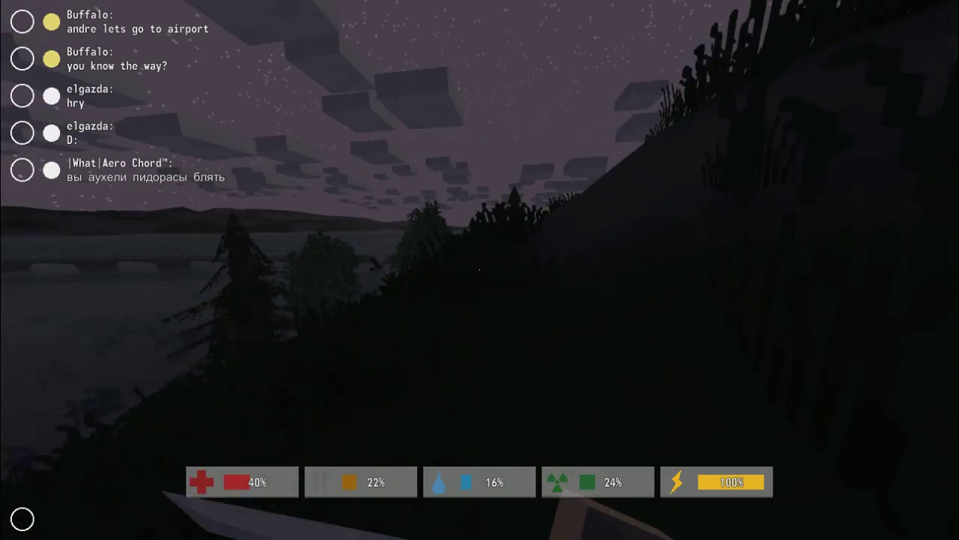
{"action": "key", "text": "w"}
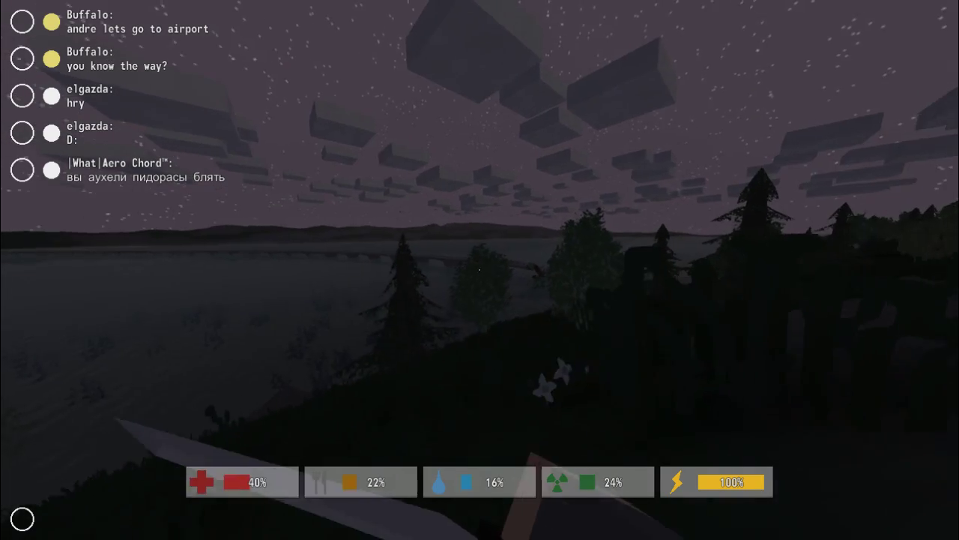
{"action": "key", "text": "w"}
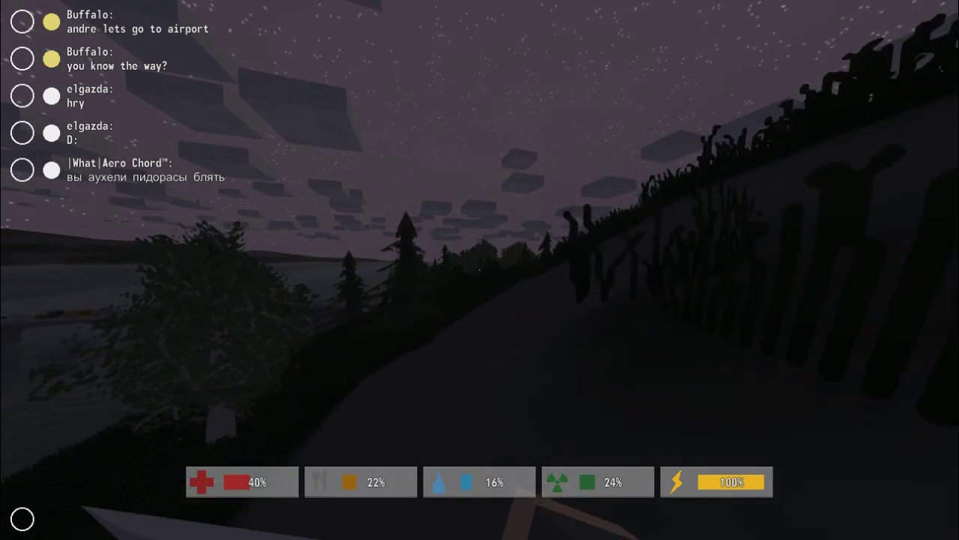
{"action": "key", "text": "w"}
{"action": "key", "text": "w"}
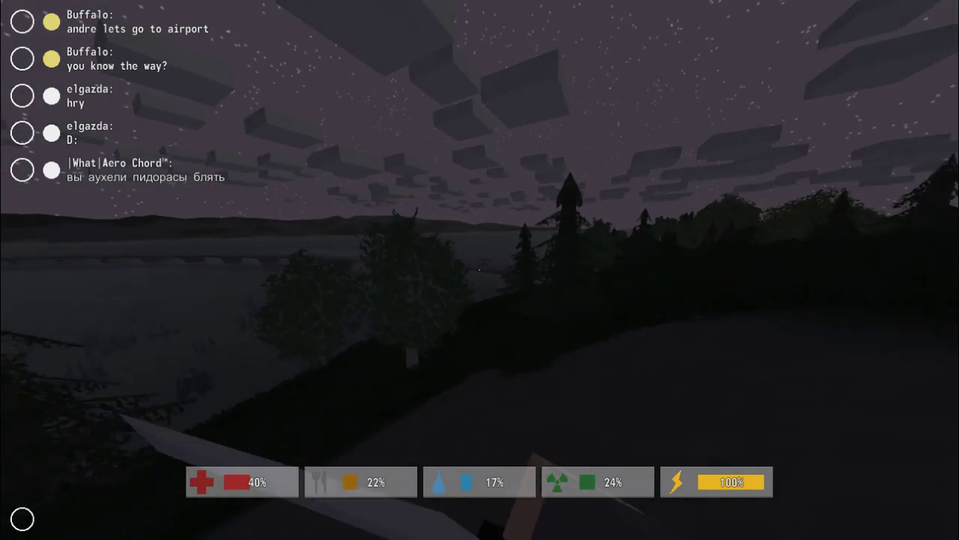
{"action": "key", "text": "w"}
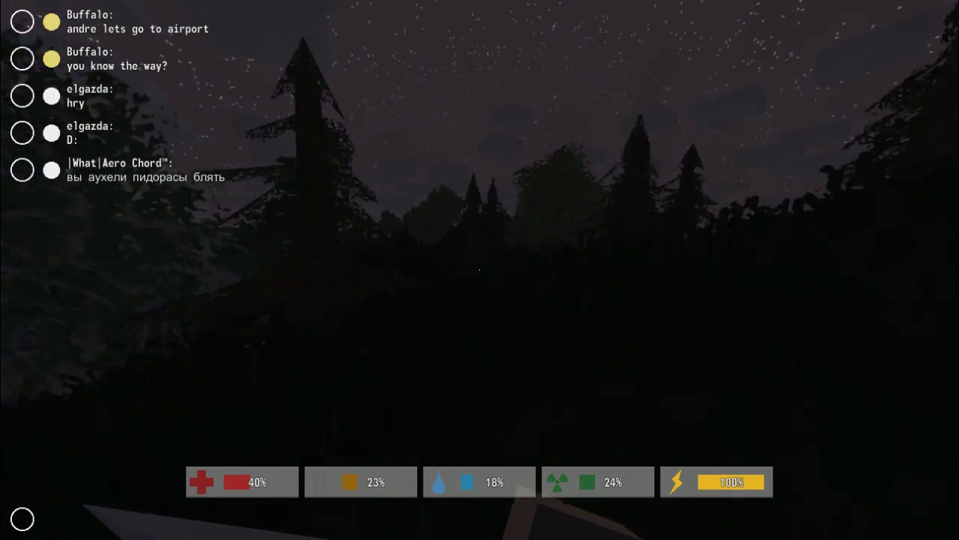
Run from the woods past the red car into the red building with the blood bag
{"action": "key", "text": "w"}
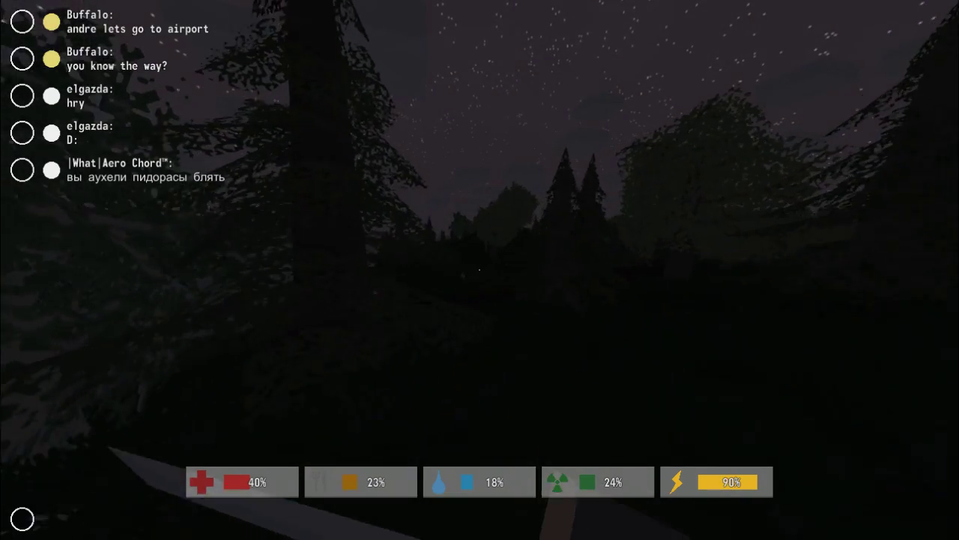
{"action": "key", "text": "w"}
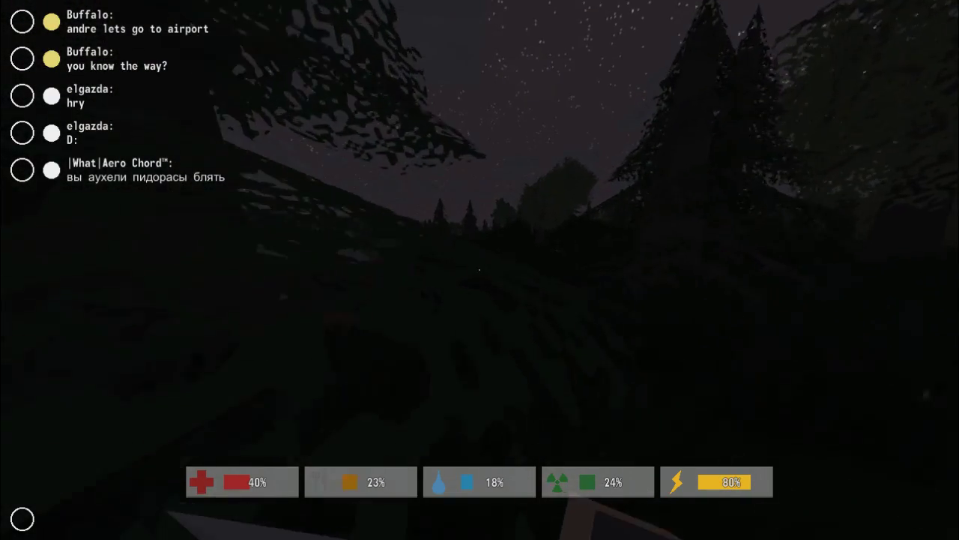
{"action": "key", "text": "w"}
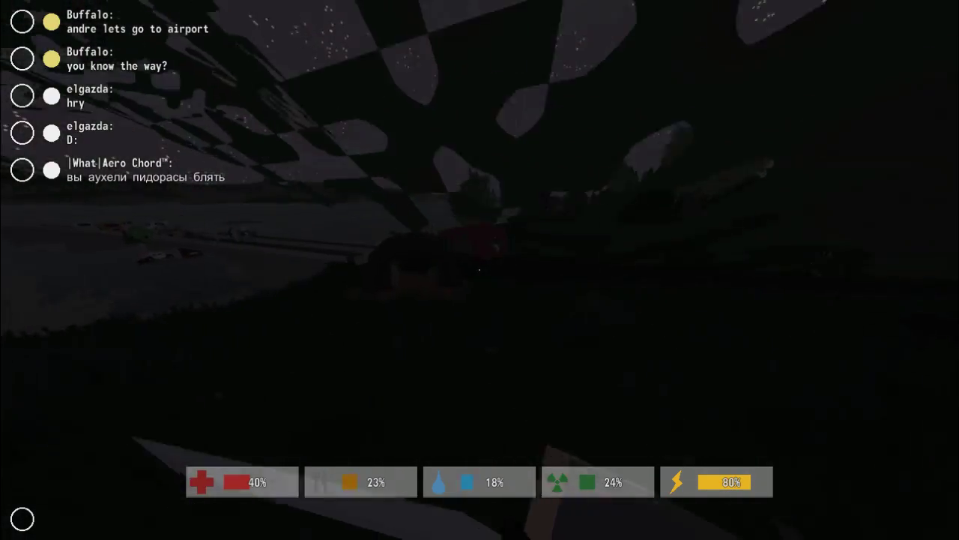
{"action": "key", "text": "w"}
{"action": "key", "text": "w"}
{"action": "left_click_drag", "start_coordinate": [479, 269], "coordinate": [480, 269]}
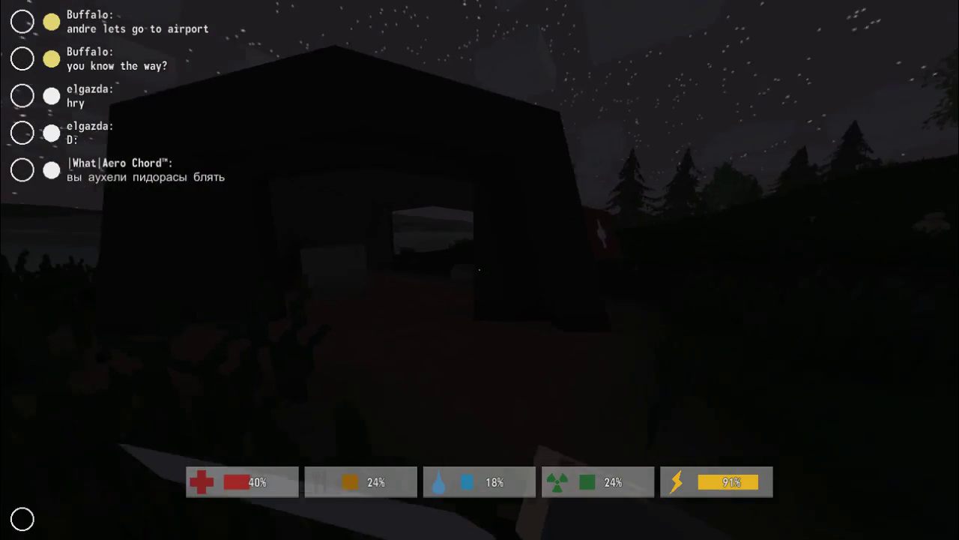
{"action": "key", "text": "w"}
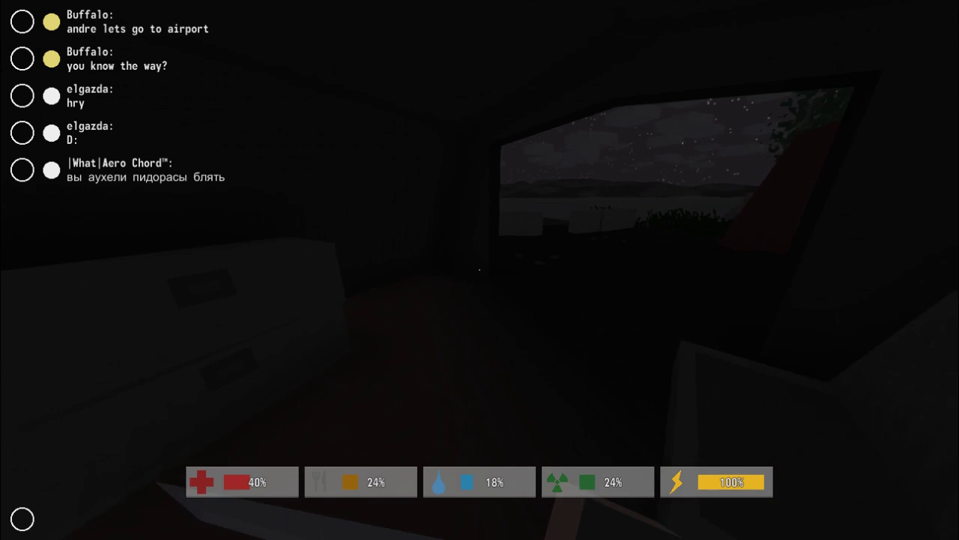
{"action": "key", "text": "w"}
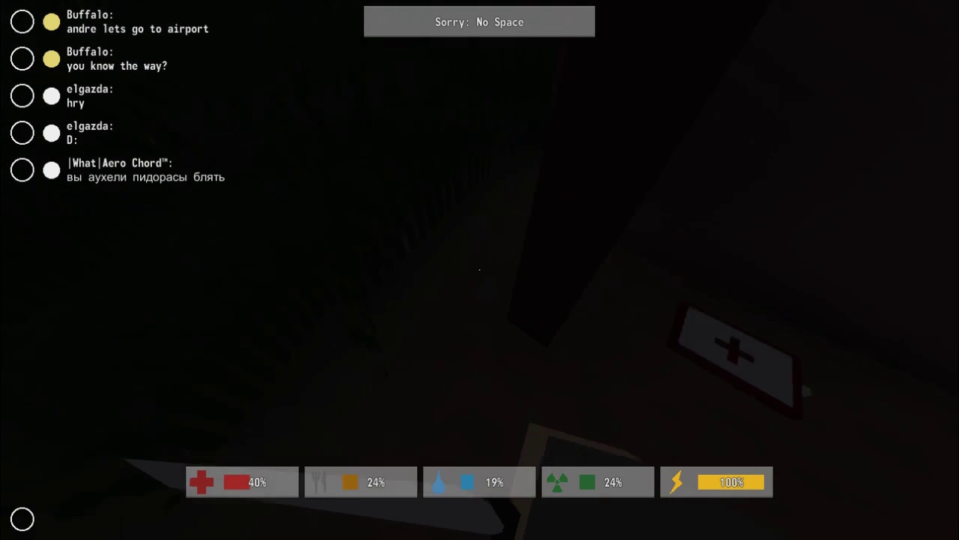
{"action": "key", "text": "w"}
Sprint past the red building into the trees, then check the inventory with G
{"action": "key", "text": "shift+w"}
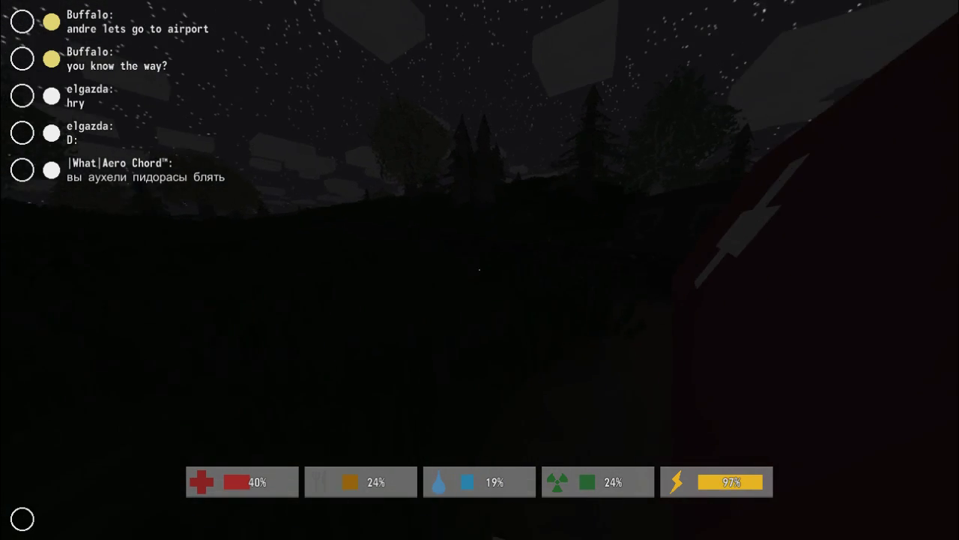
{"action": "key", "text": "shift+w"}
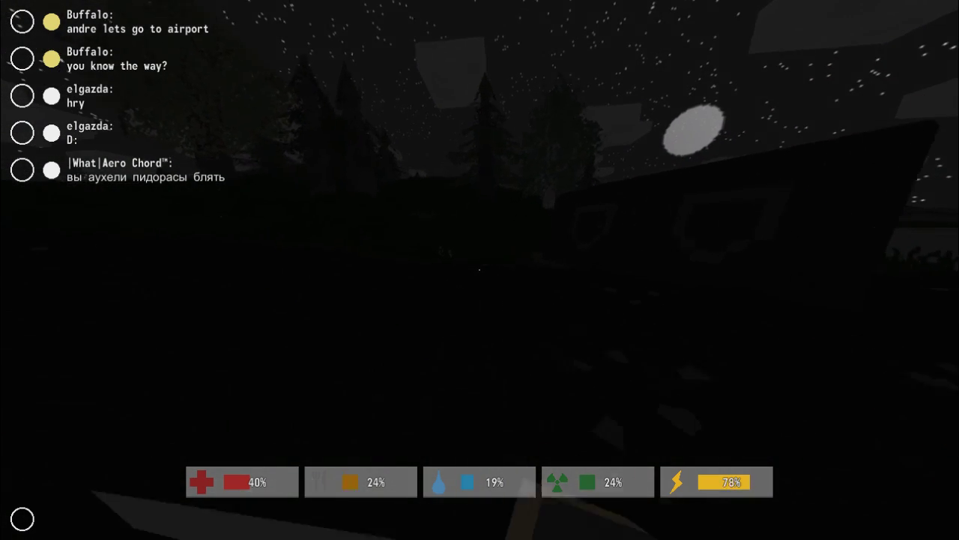
{"action": "key", "text": "shift+w"}
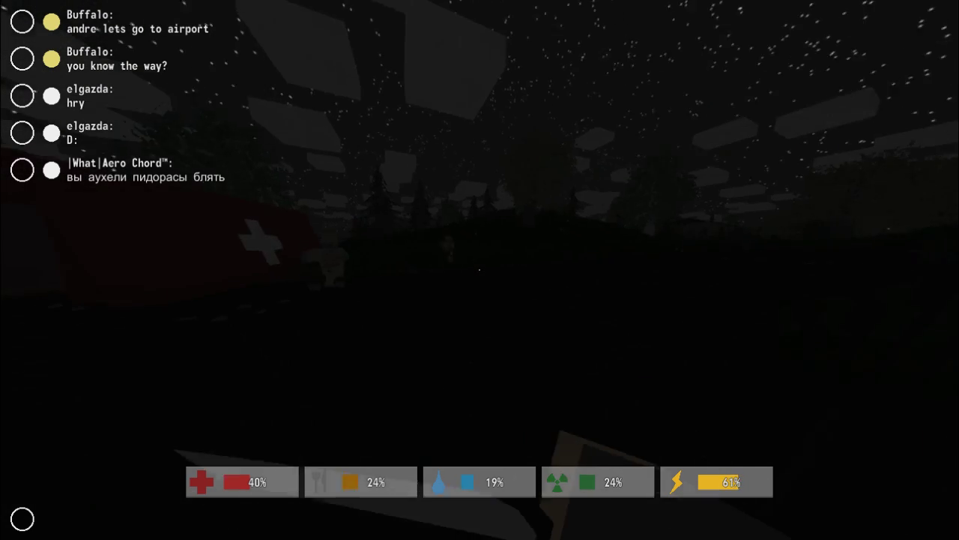
{"action": "key", "text": "shift+w"}
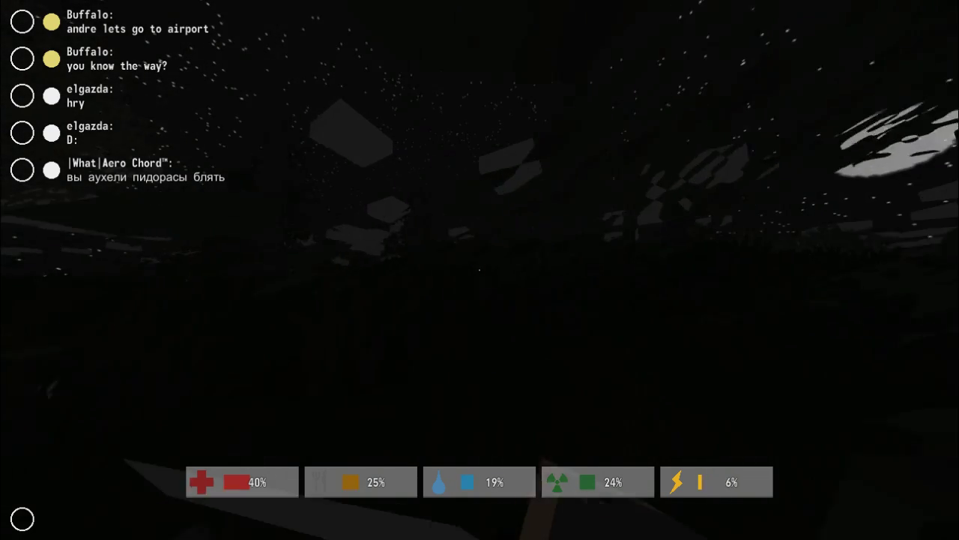
{"action": "key", "text": "shift+w"}
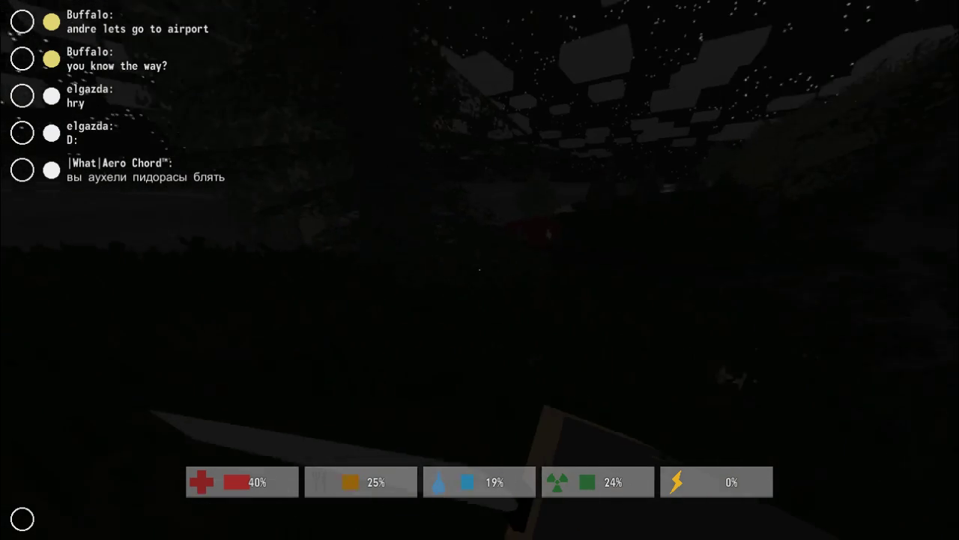
{"action": "key", "text": "g"}
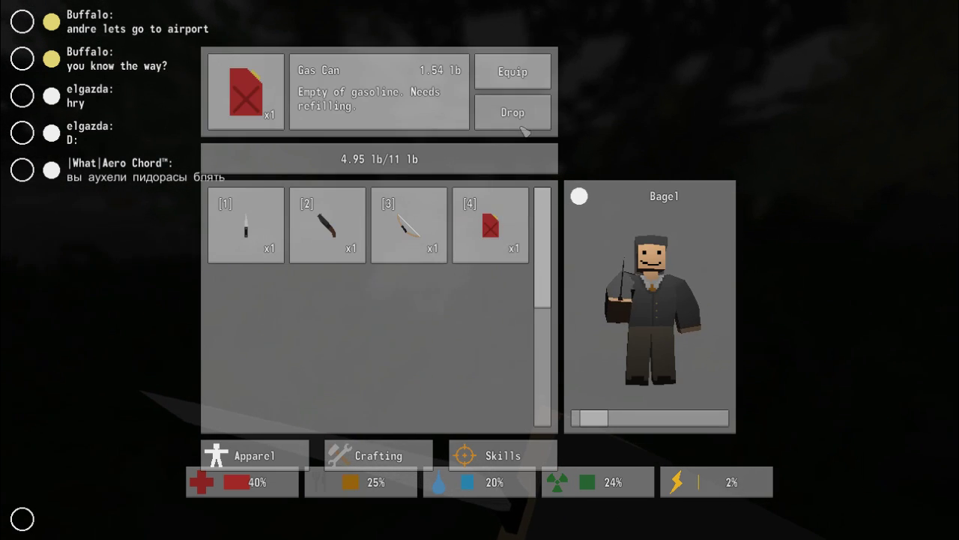
{"action": "key", "text": "g"}
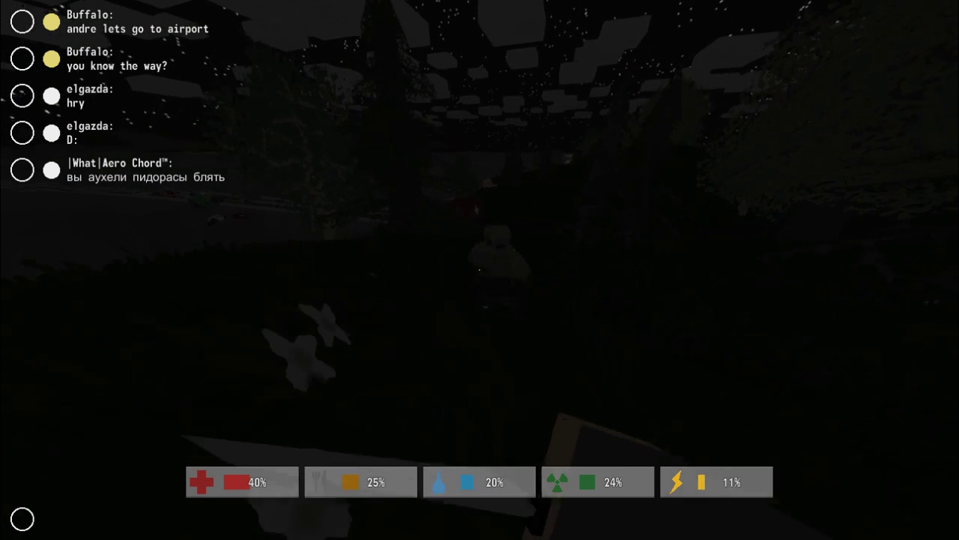
Run under the tree canopy, out past the red building, along the gate road, then into the trees
{"action": "key", "text": "shift+w"}
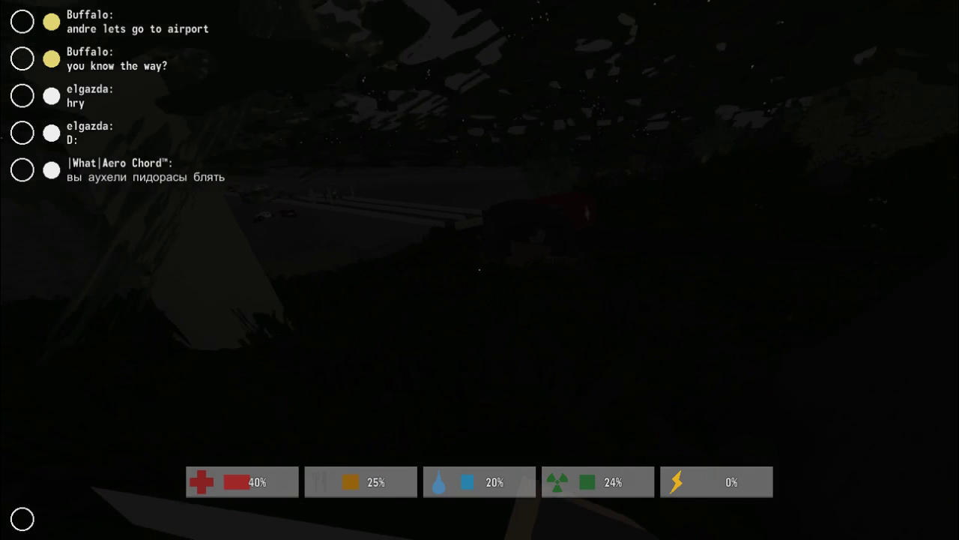
{"action": "key", "text": "w"}
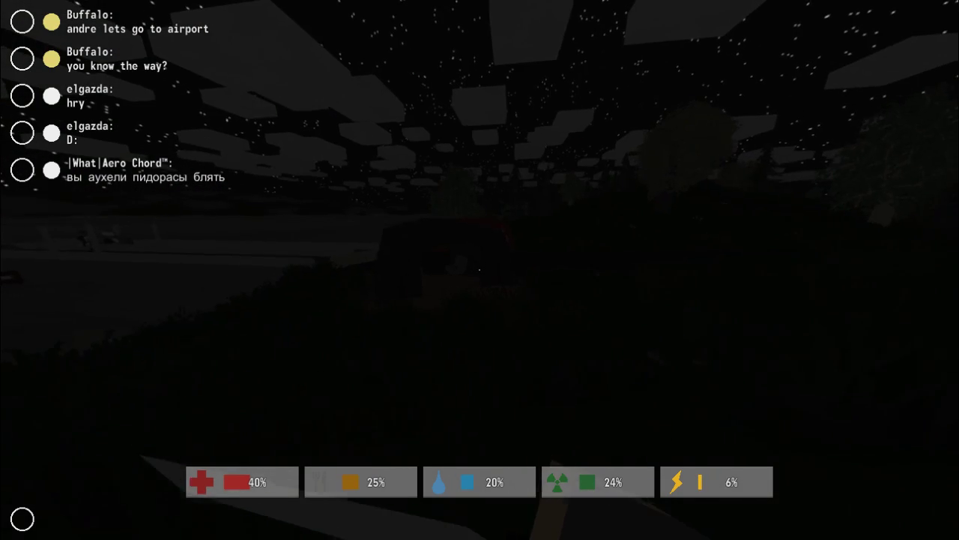
{"action": "key", "text": "w"}
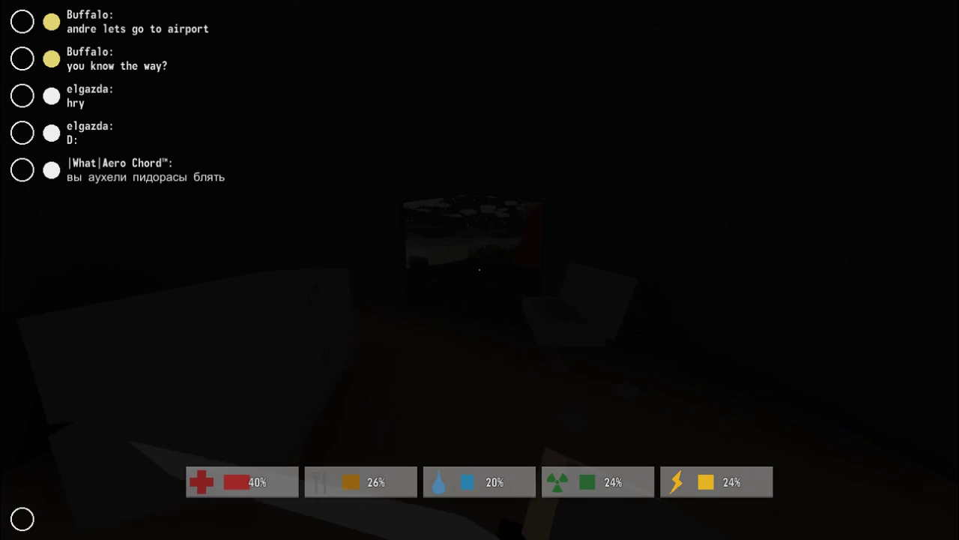
{"action": "key", "text": "w"}
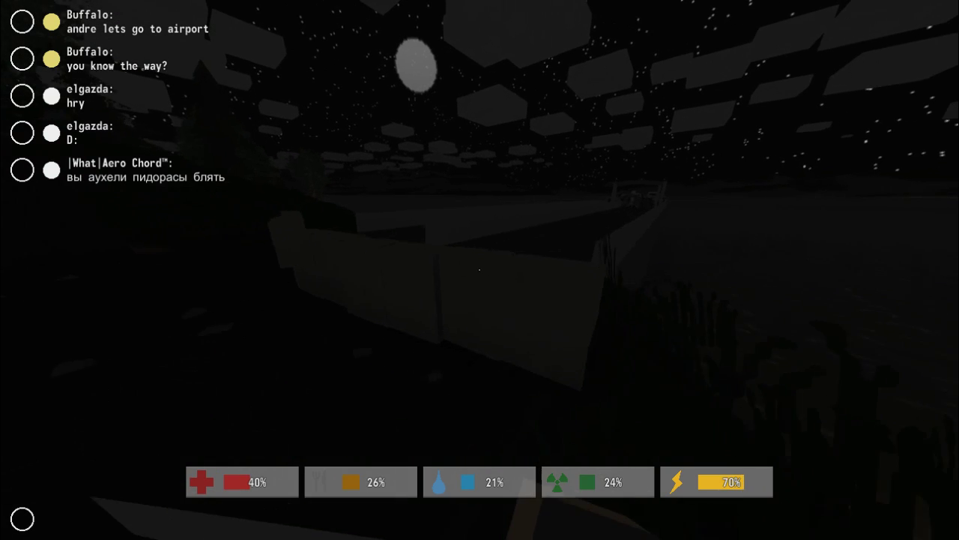
{"action": "key", "text": "shift+w"}
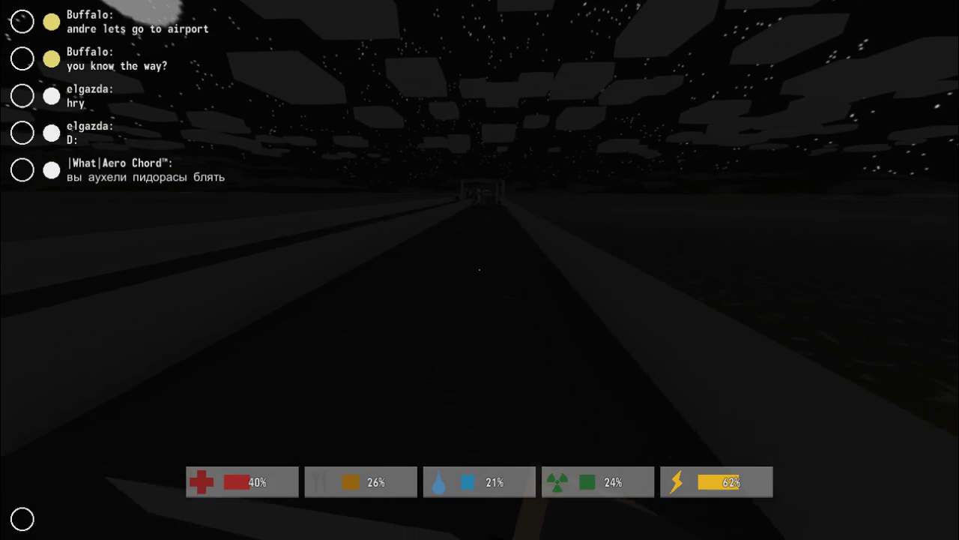
{"action": "key", "text": "shift+w"}
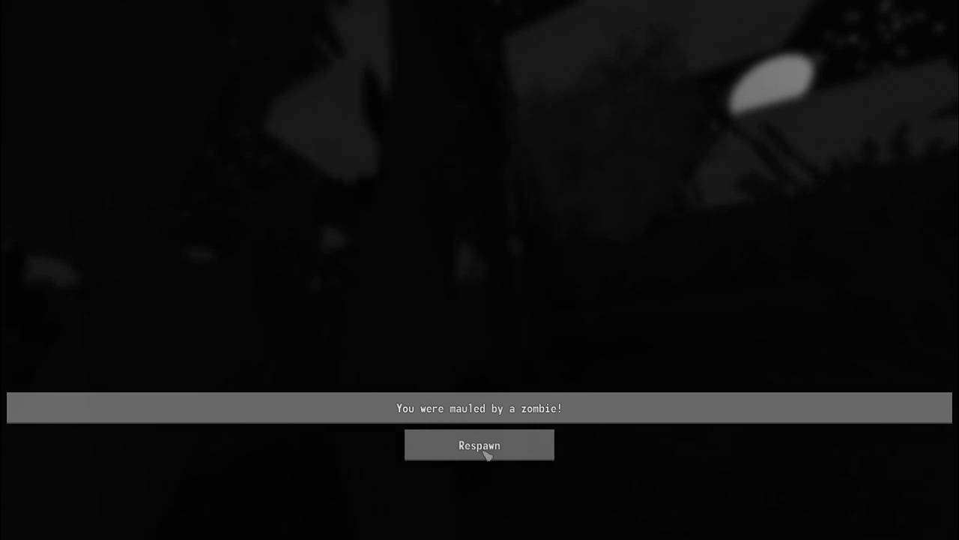
Respawn from the death screen into a dark open field with 11% health
{"action": "left_click", "coordinate": [488, 453]}
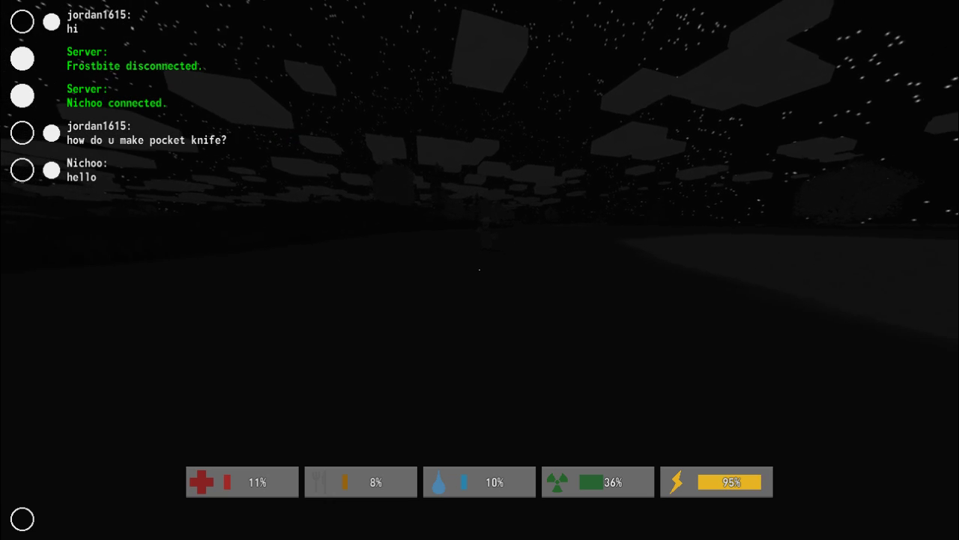
Run and jump across the field toward the white tower and treeline, draining stamina to 12%
{"action": "key", "text": "space"}
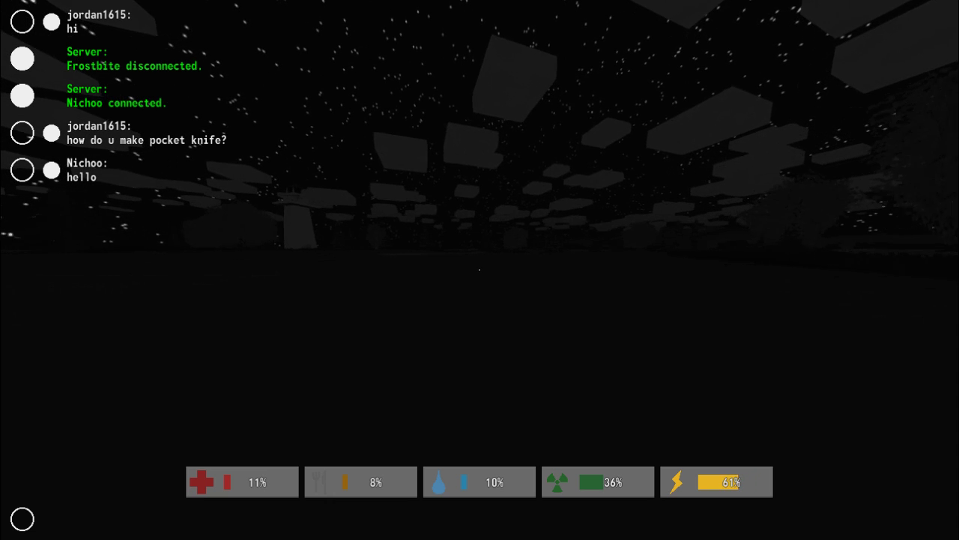
{"action": "key", "text": "space"}
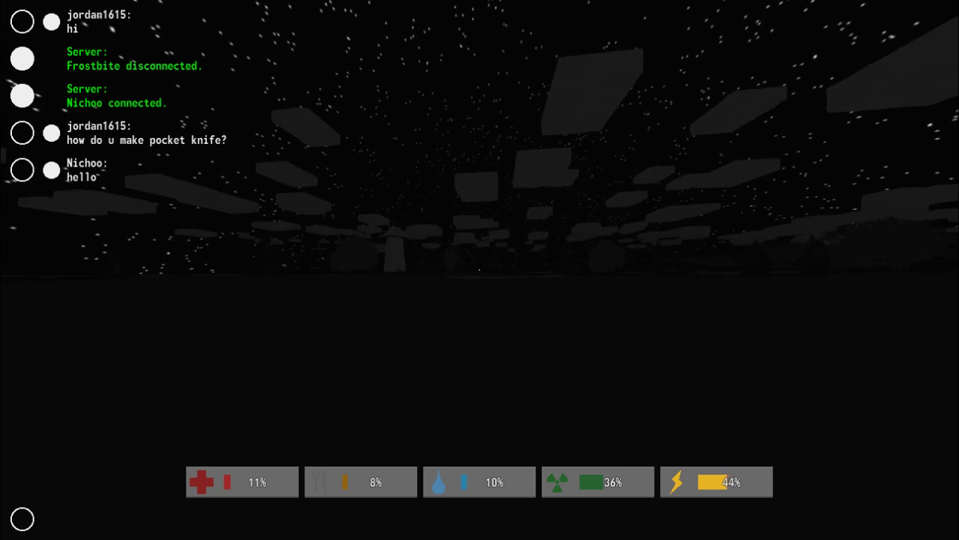
{"action": "key", "text": "space"}
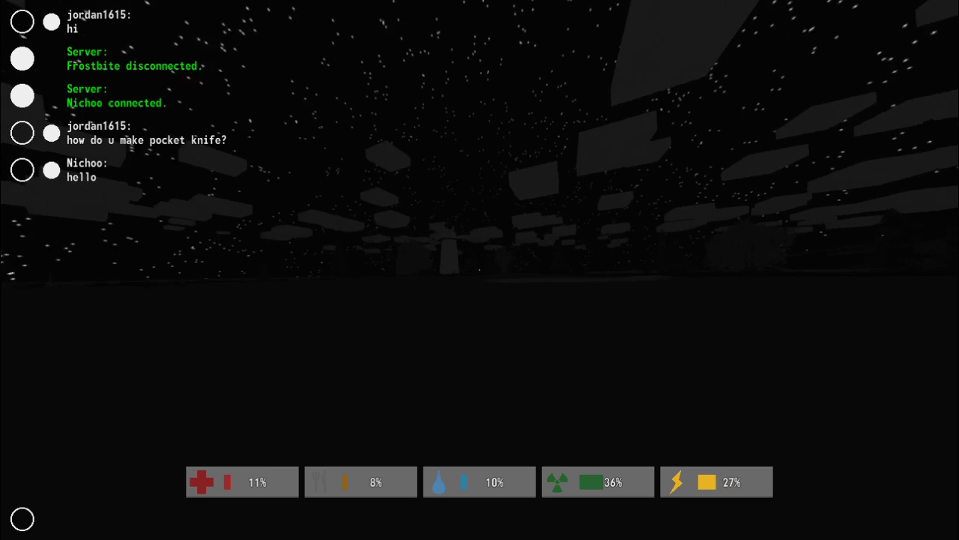
{"action": "key", "text": "space"}
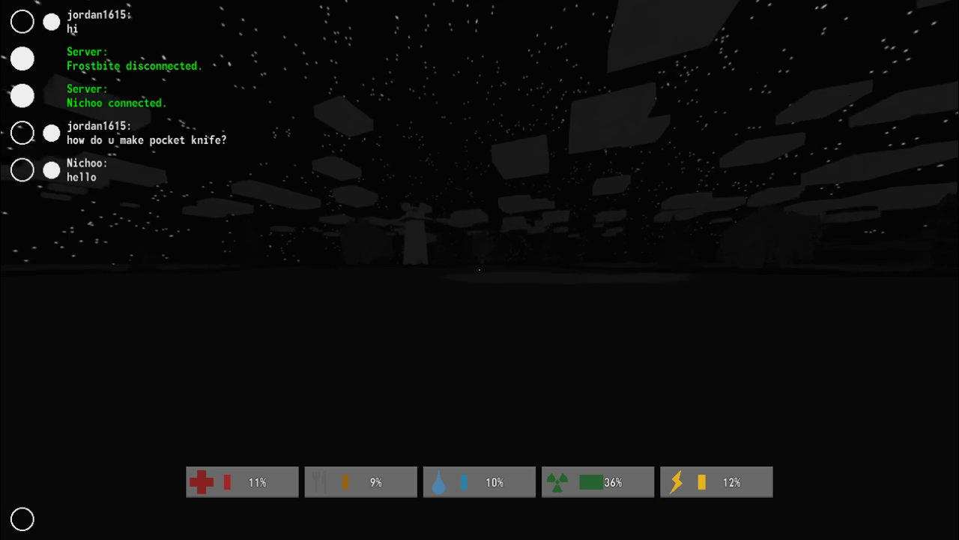